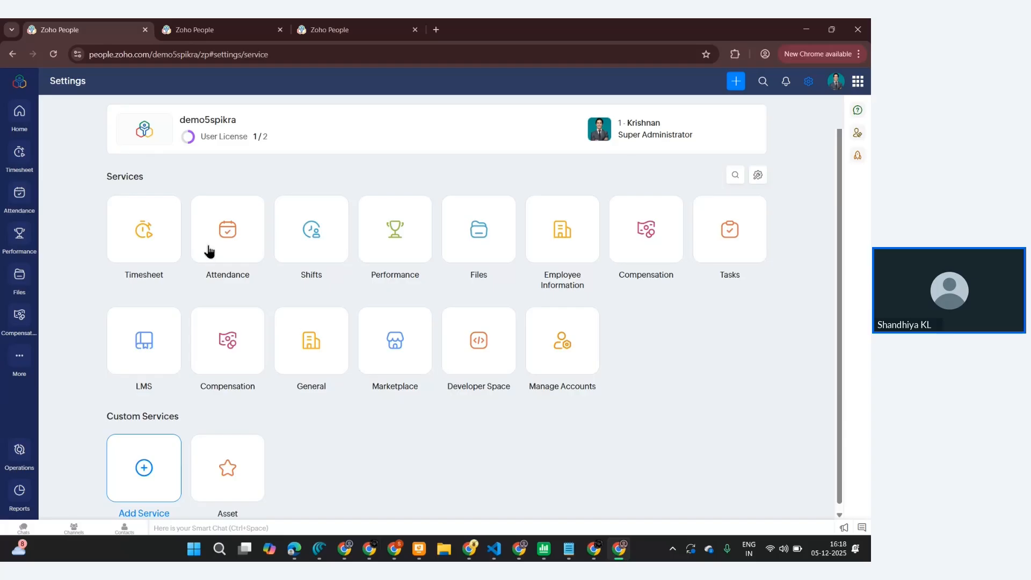
- Open the Attendance service settings and enable the Regularization, On Duty and Break methods
{"action": "left_click", "coordinate": [227, 237]}
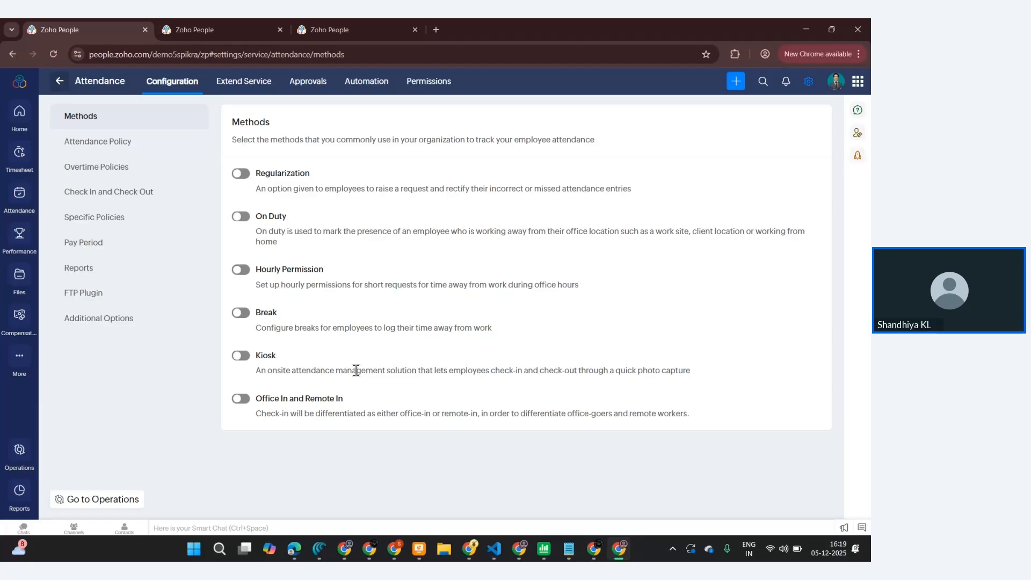
{"action": "left_click", "coordinate": [241, 174]}
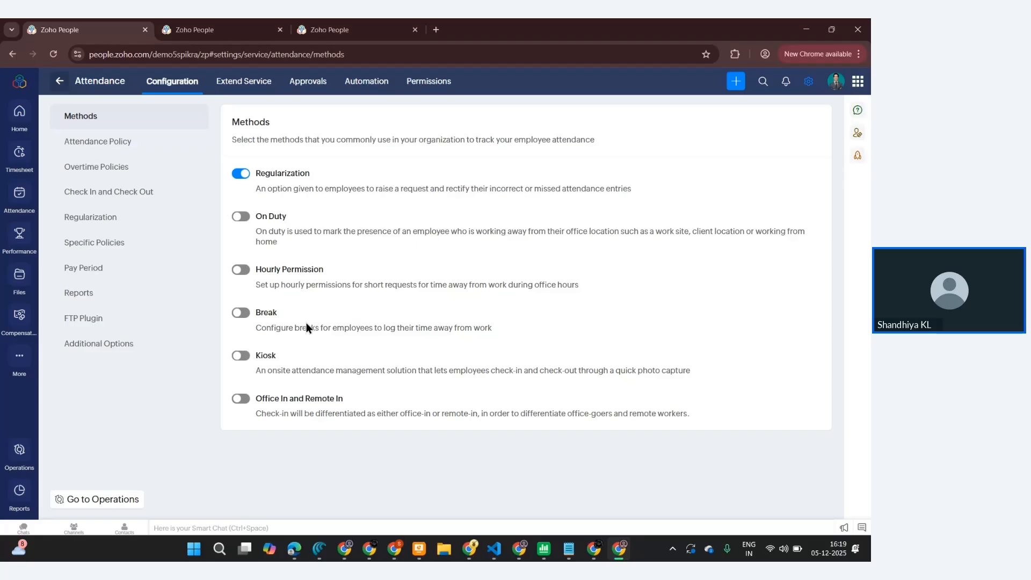
{"action": "left_click", "coordinate": [242, 217]}
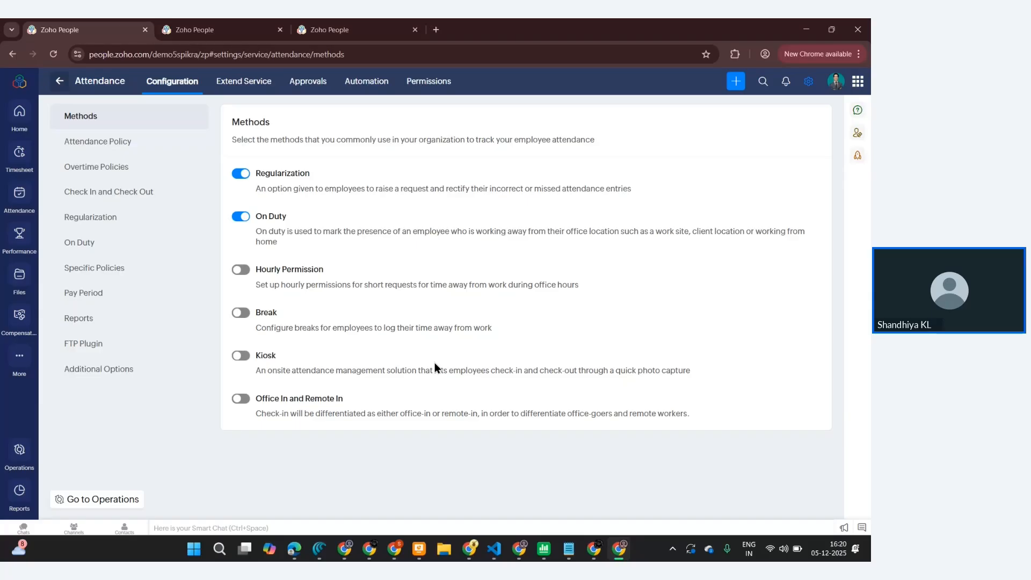
{"action": "left_click", "coordinate": [247, 317]}
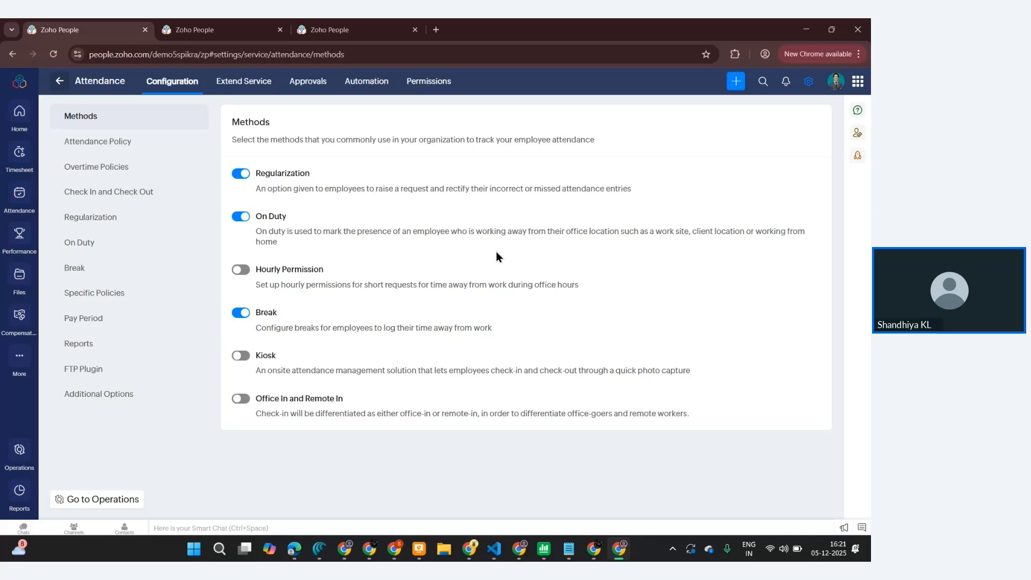
- Open the attendance policy and compare the two working-hours calculation options, ending on first check-in and last check-out
{"action": "left_click", "coordinate": [109, 150]}
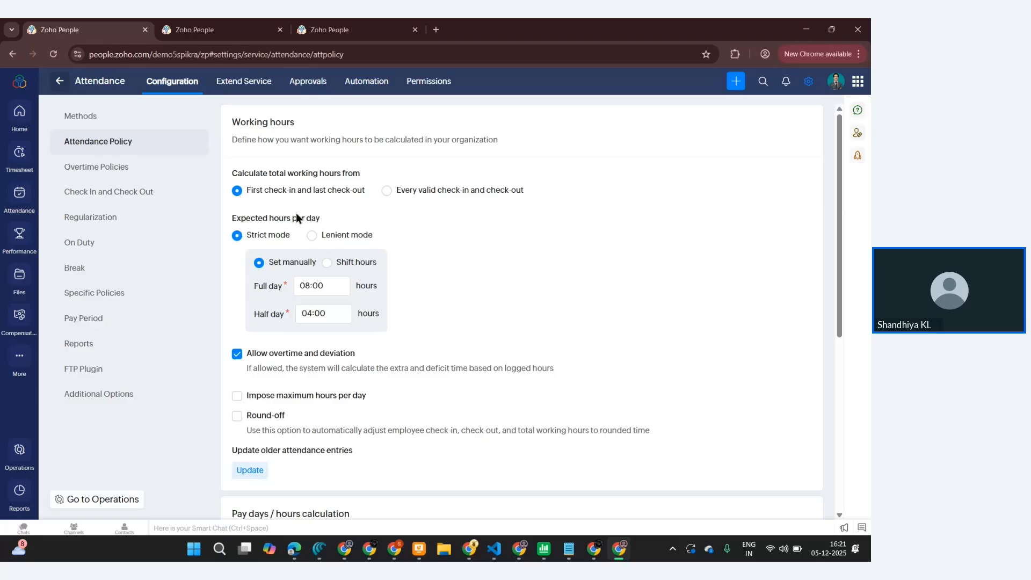
{"action": "left_click", "coordinate": [386, 191]}
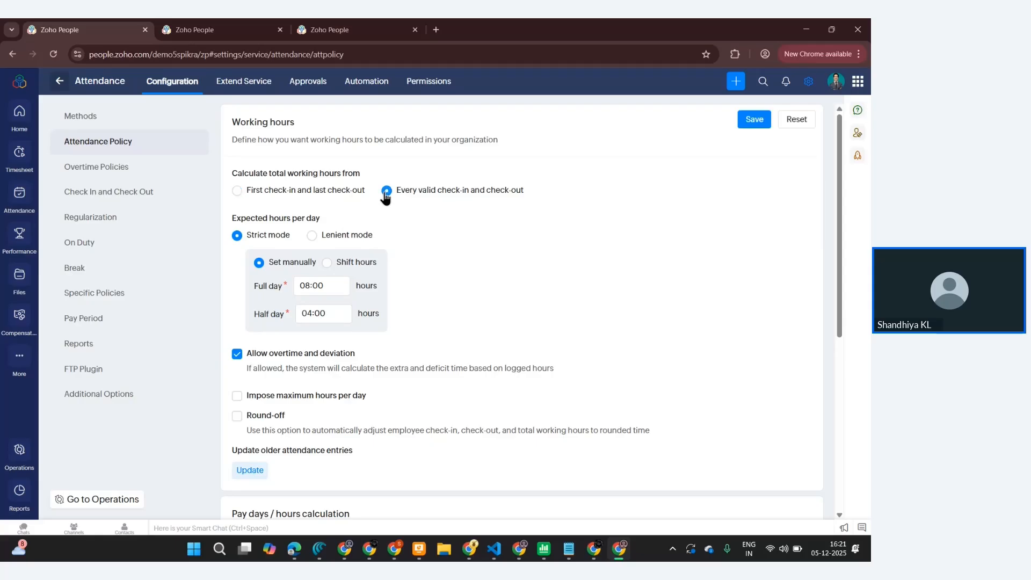
{"action": "left_click", "coordinate": [237, 192]}
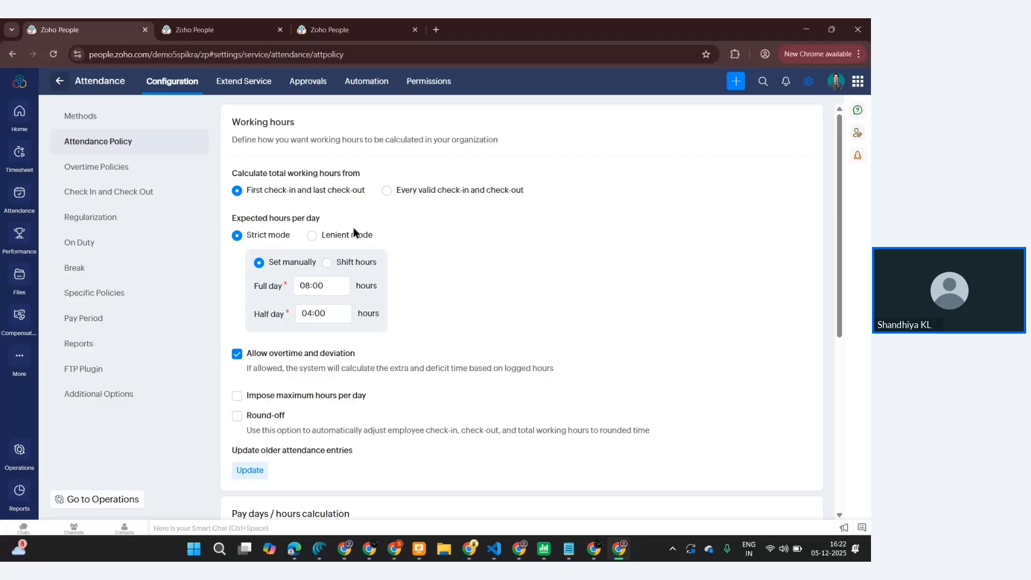
{"action": "left_click", "coordinate": [387, 191]}
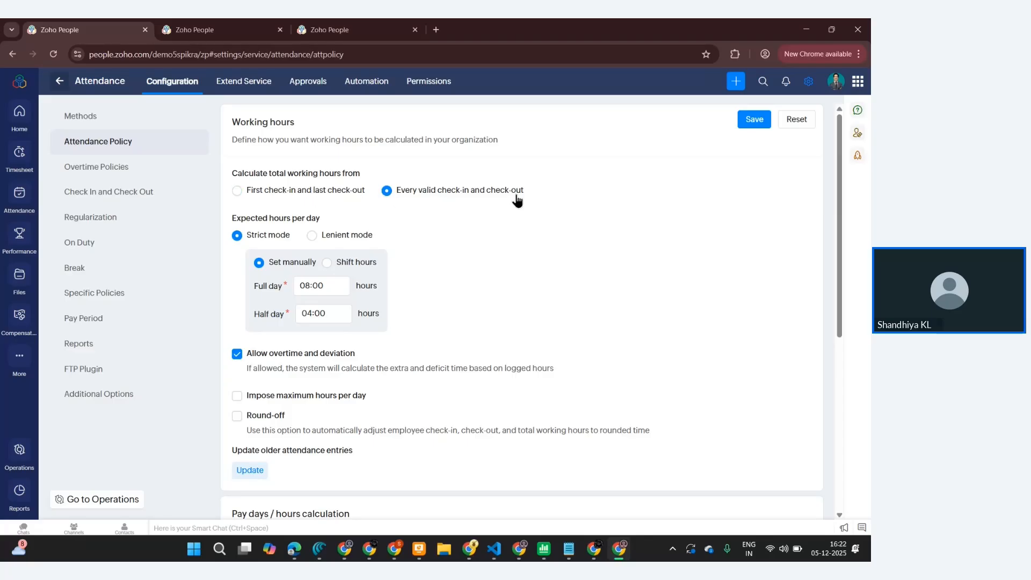
{"action": "left_click", "coordinate": [241, 195]}
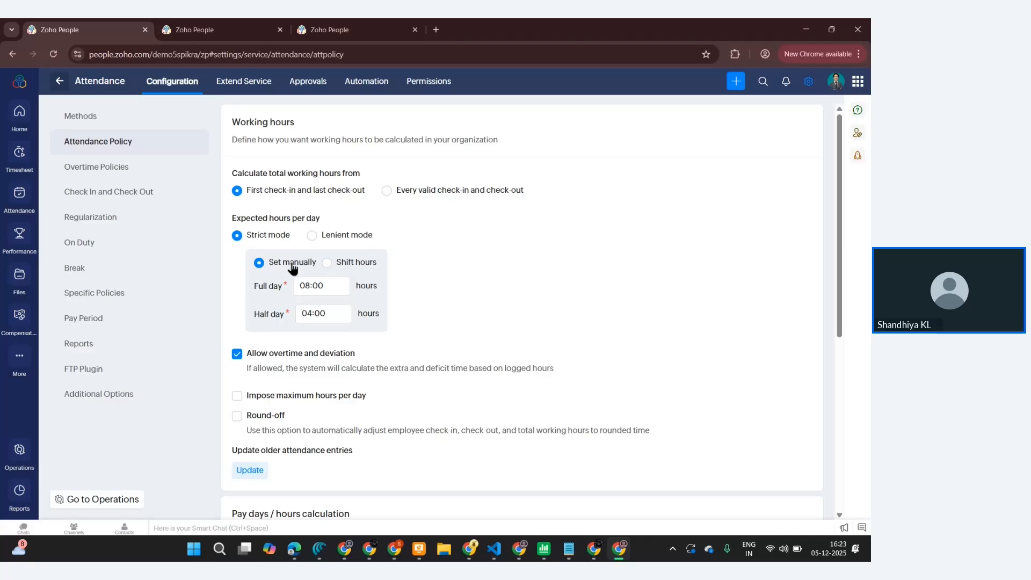
- Try the shift hours and lenient mode options for expected hours per day, returning to set manually and strict mode
{"action": "left_click", "coordinate": [327, 263]}
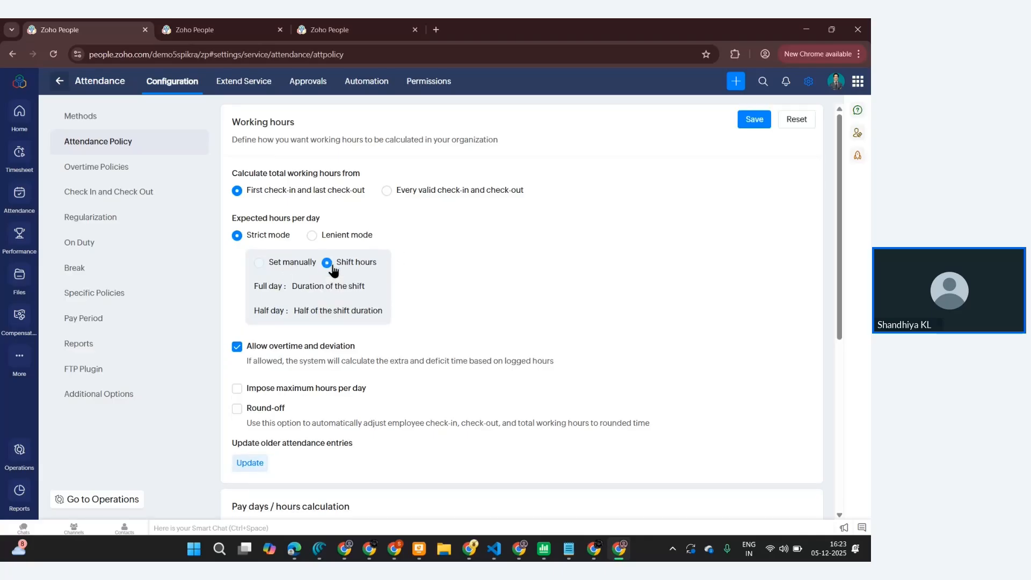
{"action": "left_click", "coordinate": [259, 264]}
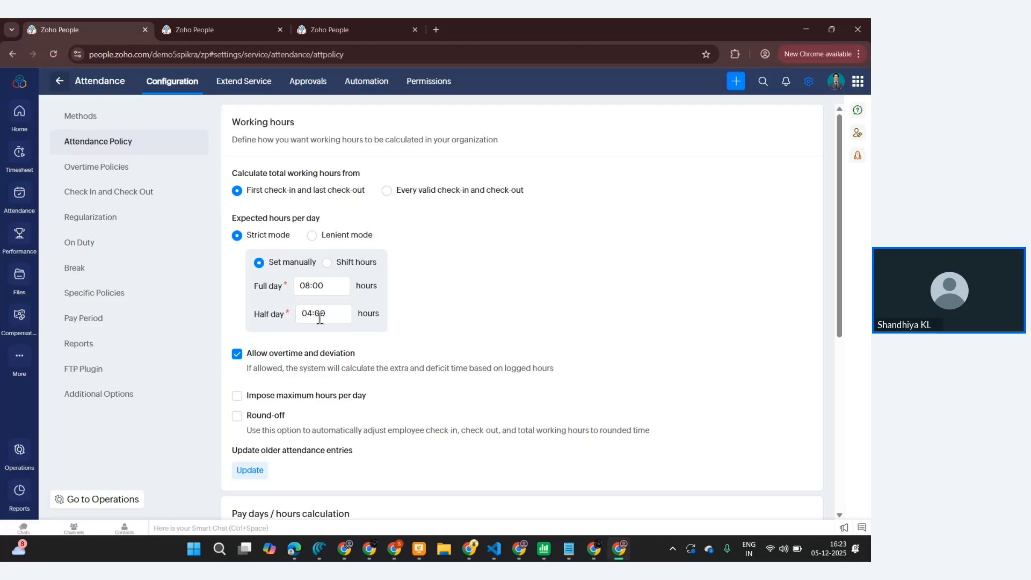
{"action": "left_click", "coordinate": [312, 236]}
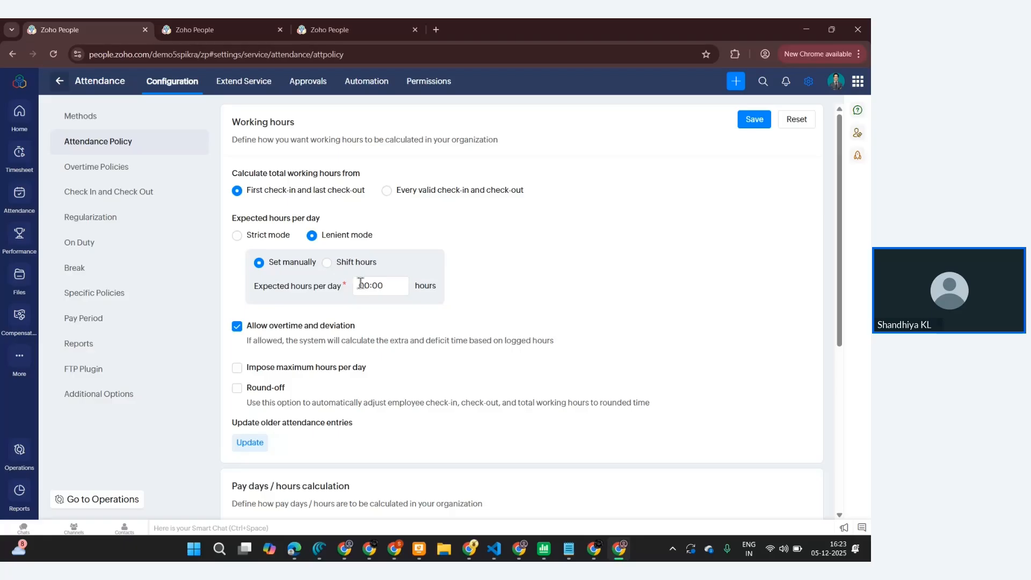
{"action": "left_click", "coordinate": [237, 236]}
{"action": "left_click", "coordinate": [237, 236]}
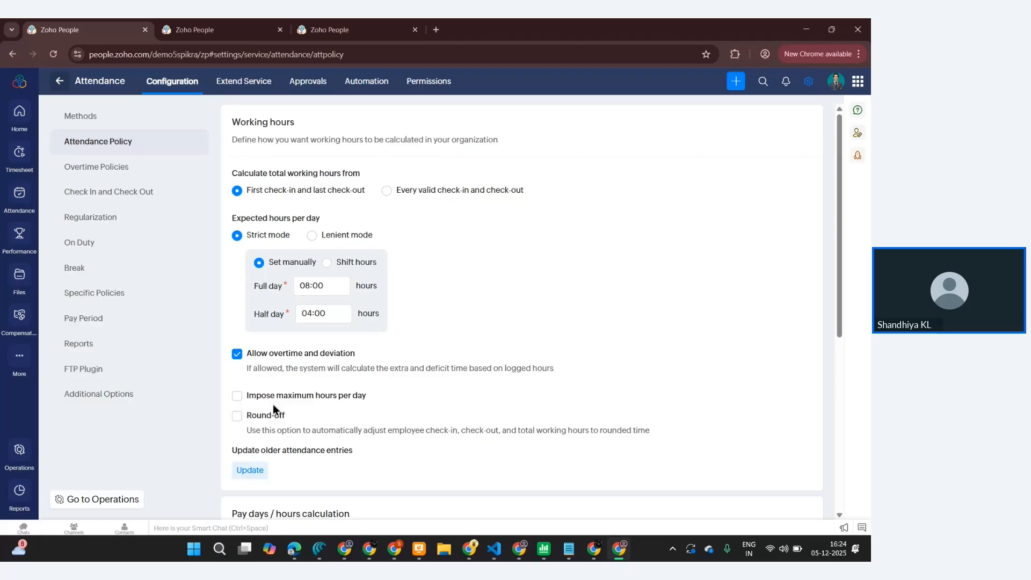
- Enable the Round-off option in the working hours policy
{"action": "scroll", "coordinate": [273, 409], "scroll_direction": "down", "scroll_amount": 2}
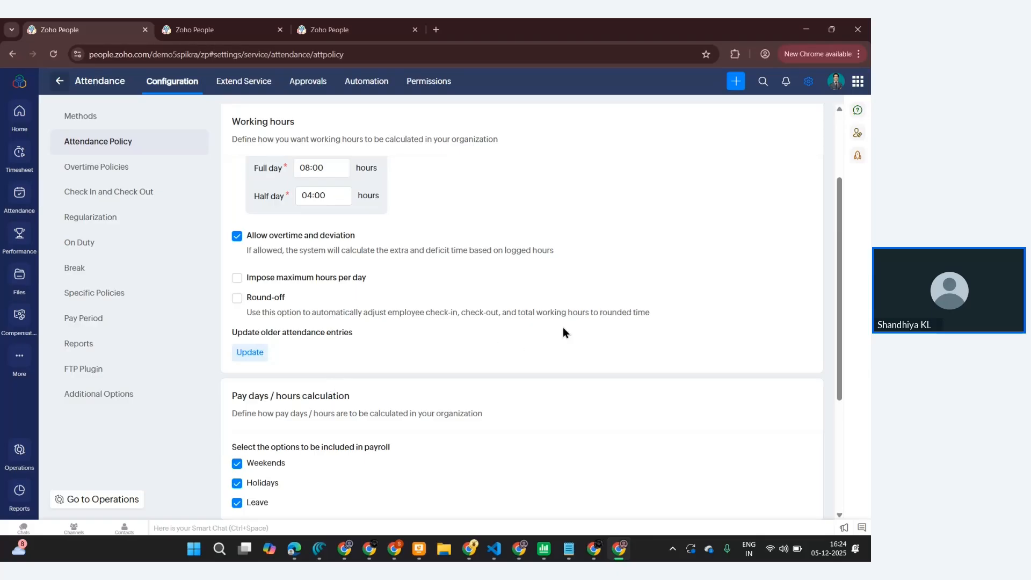
{"action": "left_click", "coordinate": [237, 298]}
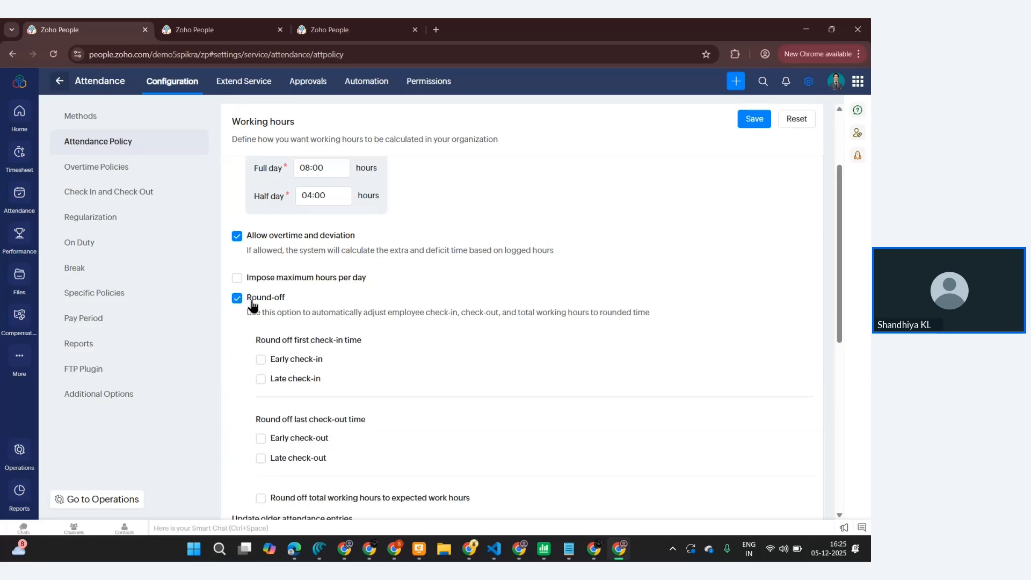
- Round off early check-ins to the shift start time when checked in within 20 minutes before shift start
{"action": "scroll", "coordinate": [318, 357], "scroll_direction": "down", "scroll_amount": 2}
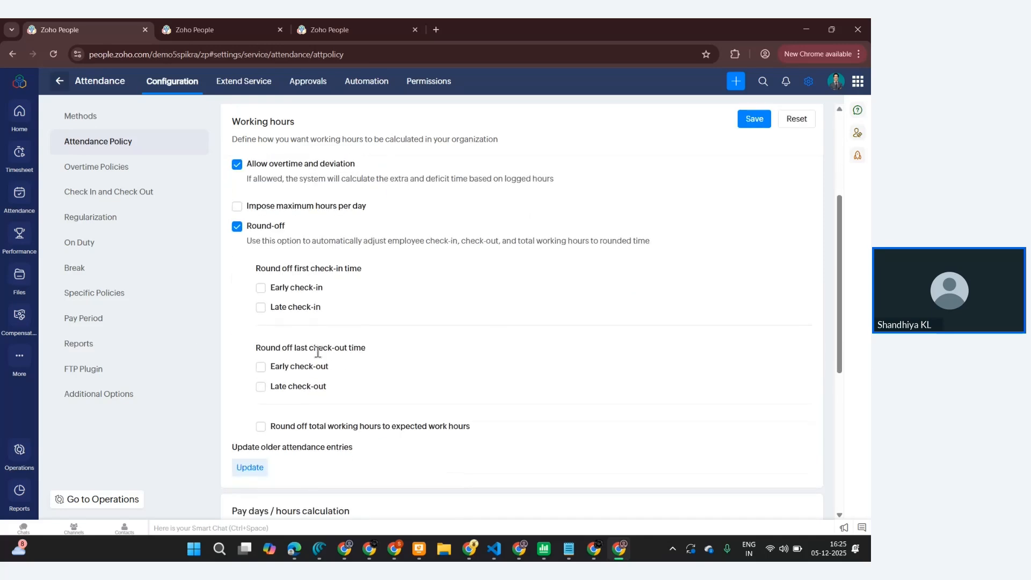
{"action": "left_click", "coordinate": [260, 288]}
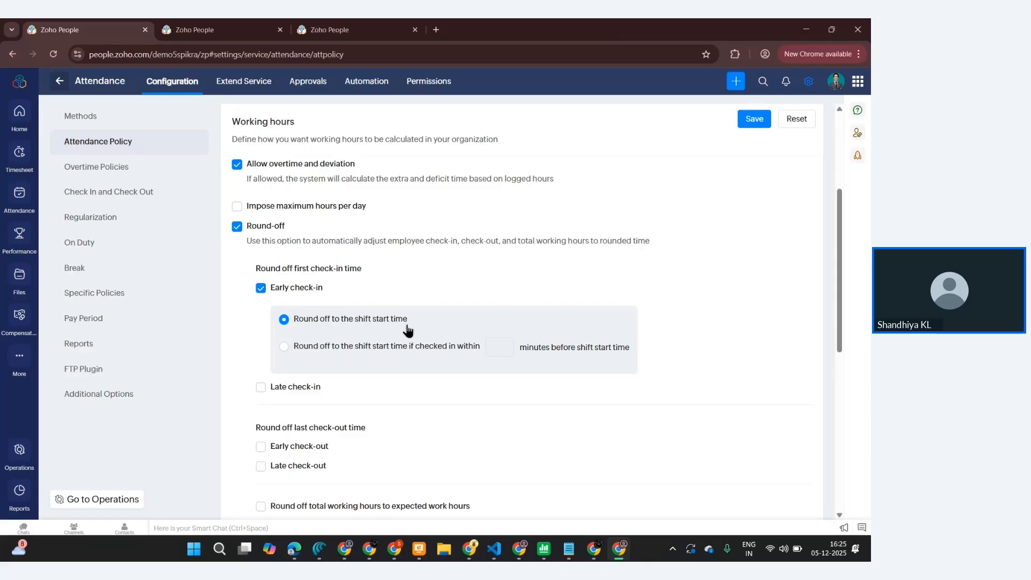
{"action": "left_click", "coordinate": [284, 348]}
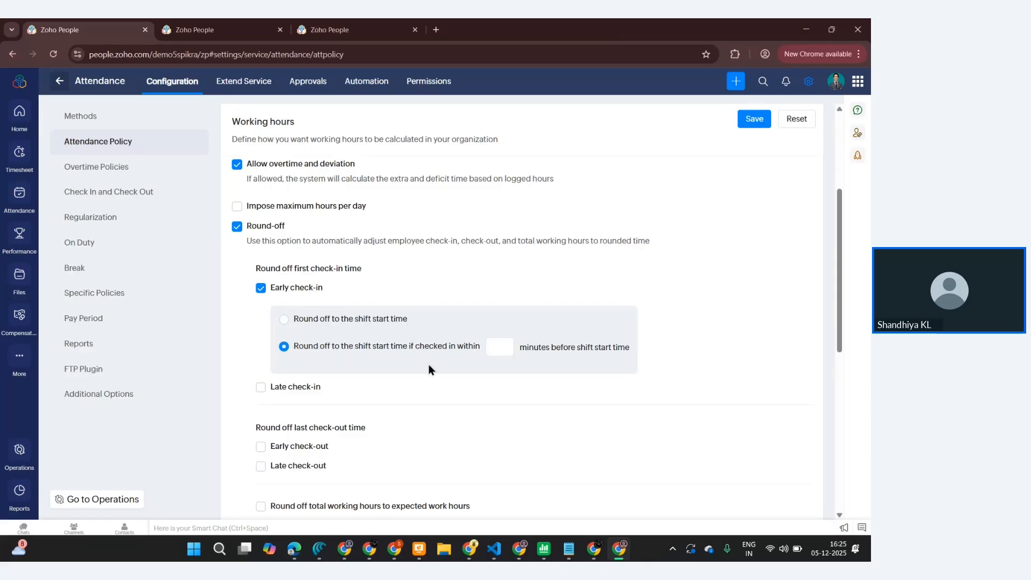
{"action": "left_click", "coordinate": [498, 350]}
{"action": "type", "text": "20"}
- Turn on late-night work hours in the attendance policy
{"action": "scroll", "coordinate": [323, 396], "scroll_direction": "down", "scroll_amount": 5}
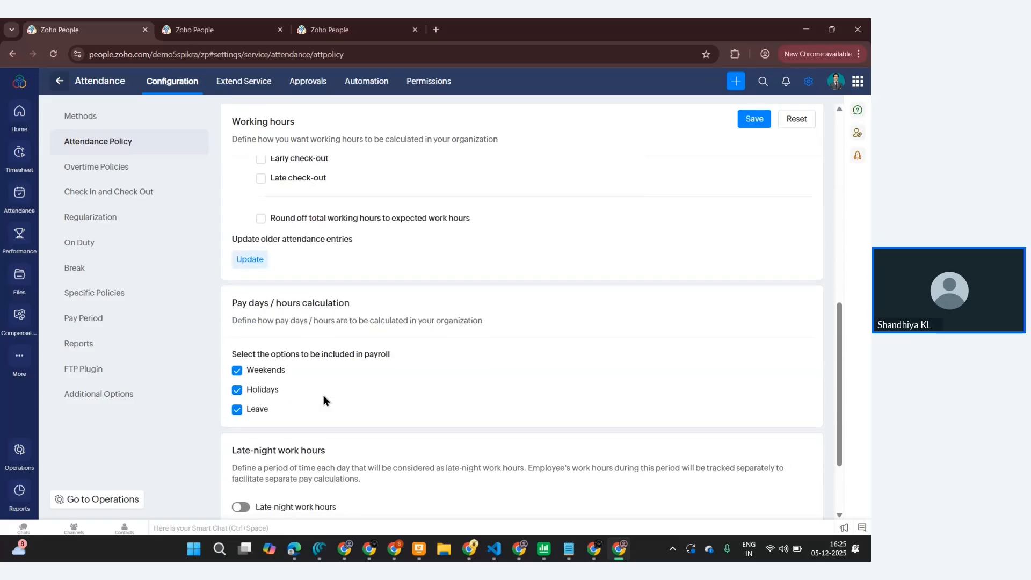
{"action": "scroll", "coordinate": [324, 395], "scroll_direction": "down", "scroll_amount": 1}
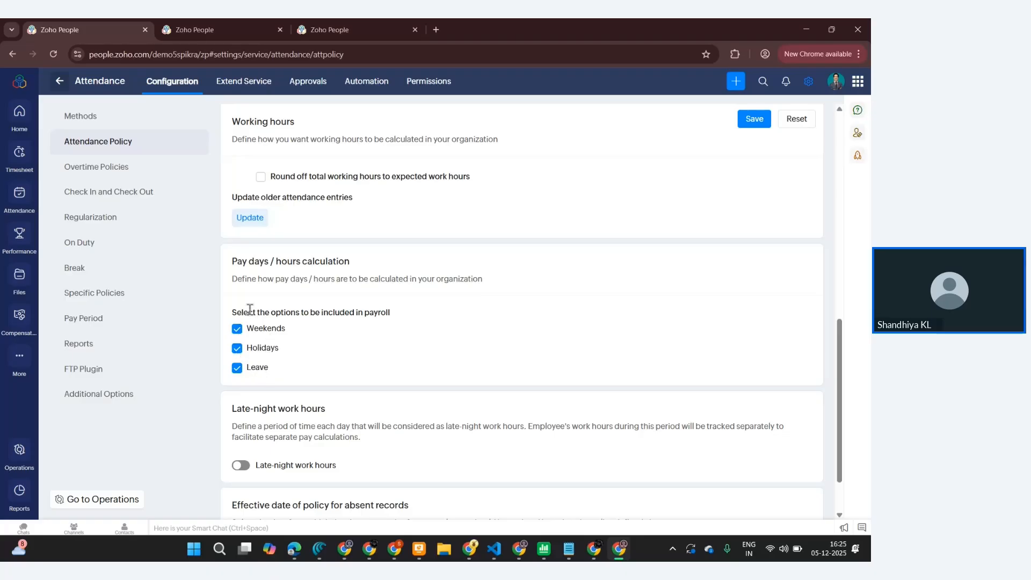
{"action": "scroll", "coordinate": [391, 328], "scroll_direction": "down", "scroll_amount": 1}
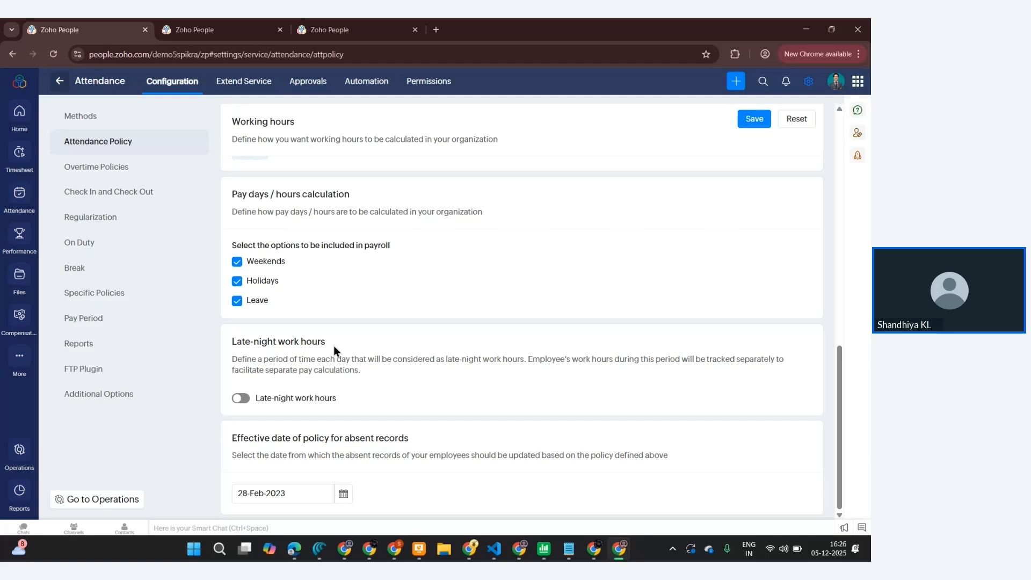
{"action": "left_click", "coordinate": [247, 403]}
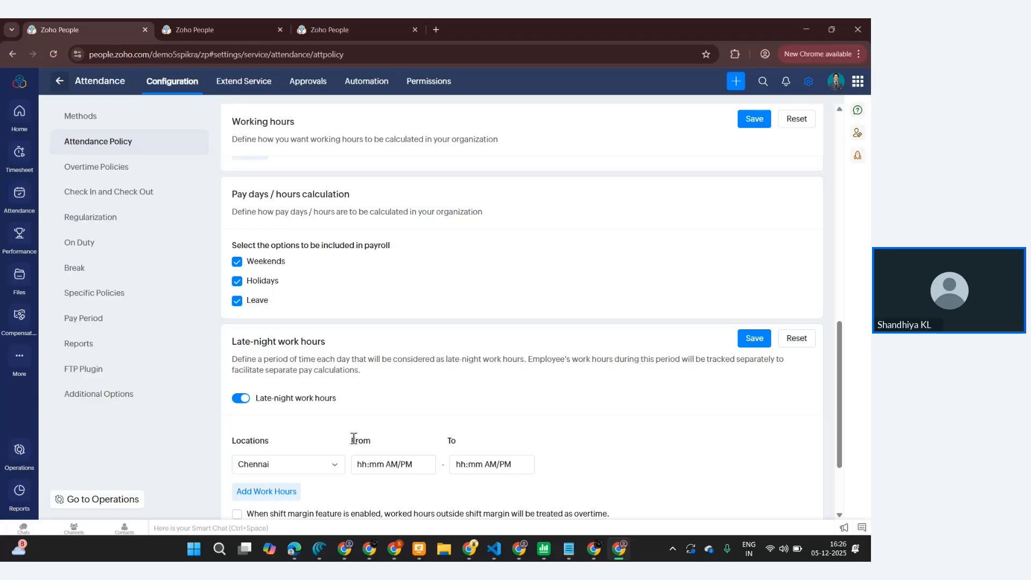
- Set Chennai late-night work hours from 02 AM to 04 AM and treat hours outside the shift margin as overtime
{"action": "scroll", "coordinate": [354, 439], "scroll_direction": "down", "scroll_amount": 2}
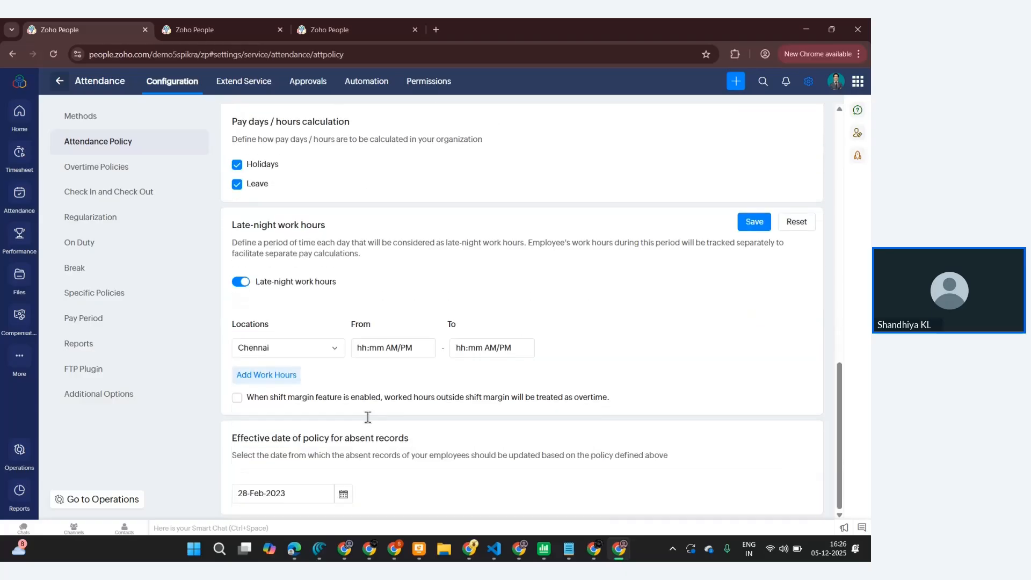
{"action": "left_click", "coordinate": [365, 350]}
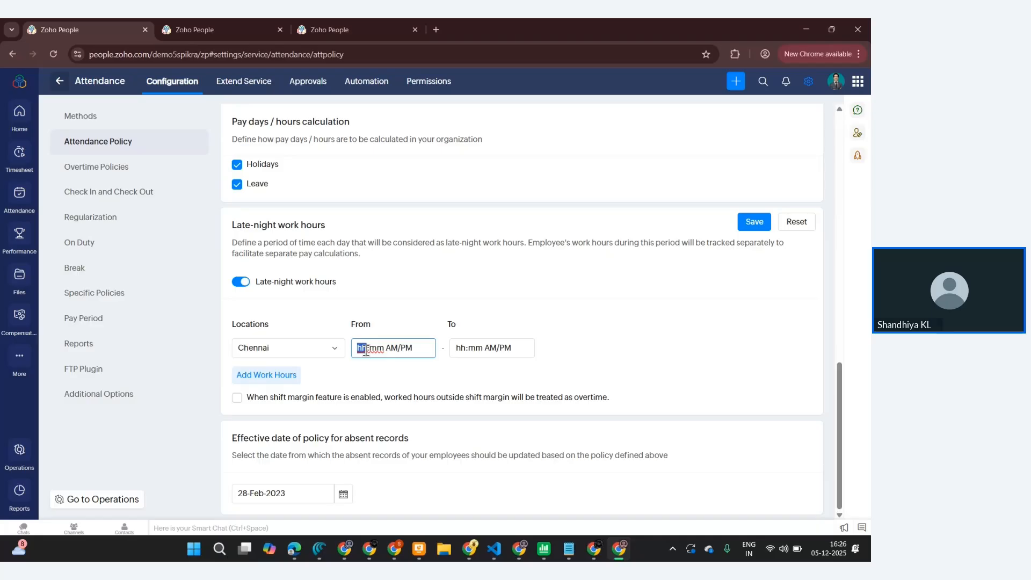
{"action": "type", "text": "2"}
{"action": "left_click", "coordinate": [469, 348]}
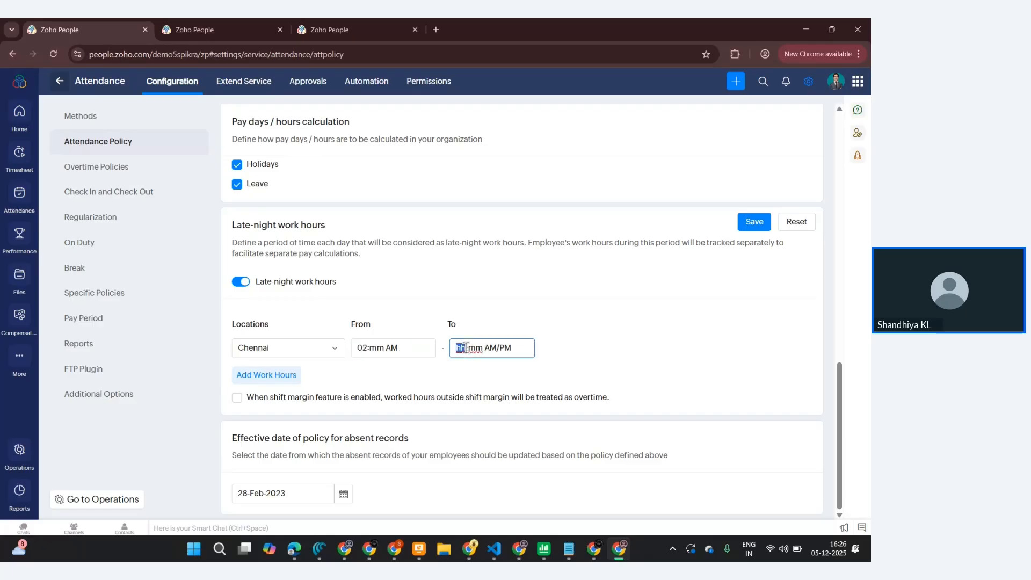
{"action": "type", "text": "04"}
{"action": "left_click", "coordinate": [237, 399]}
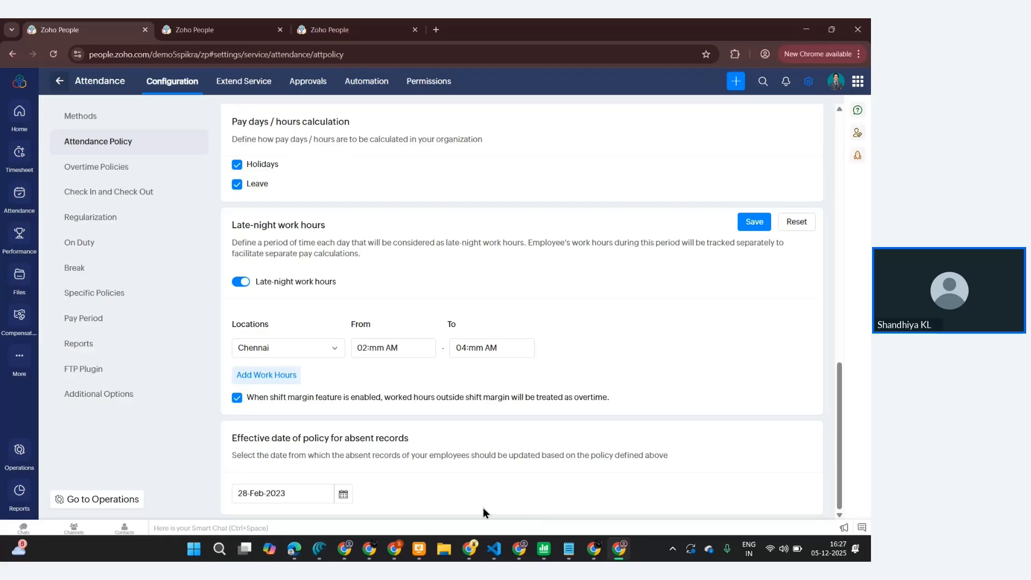
- Save the working hours policy and confirm applying it to older attendance entries
{"action": "left_click", "coordinate": [343, 495]}
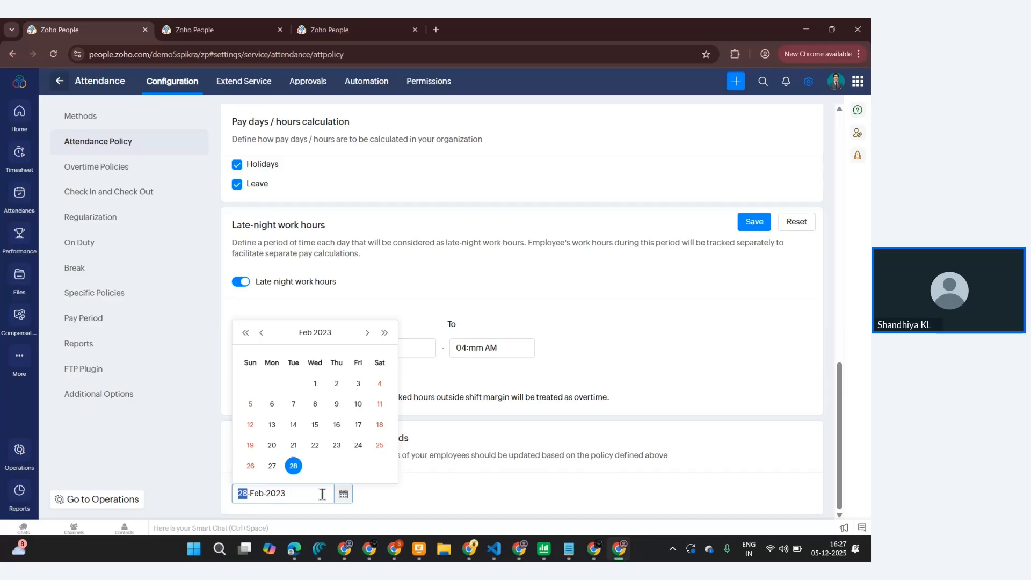
{"action": "left_click", "coordinate": [476, 471]}
{"action": "scroll", "coordinate": [560, 339], "scroll_direction": "up", "scroll_amount": 15}
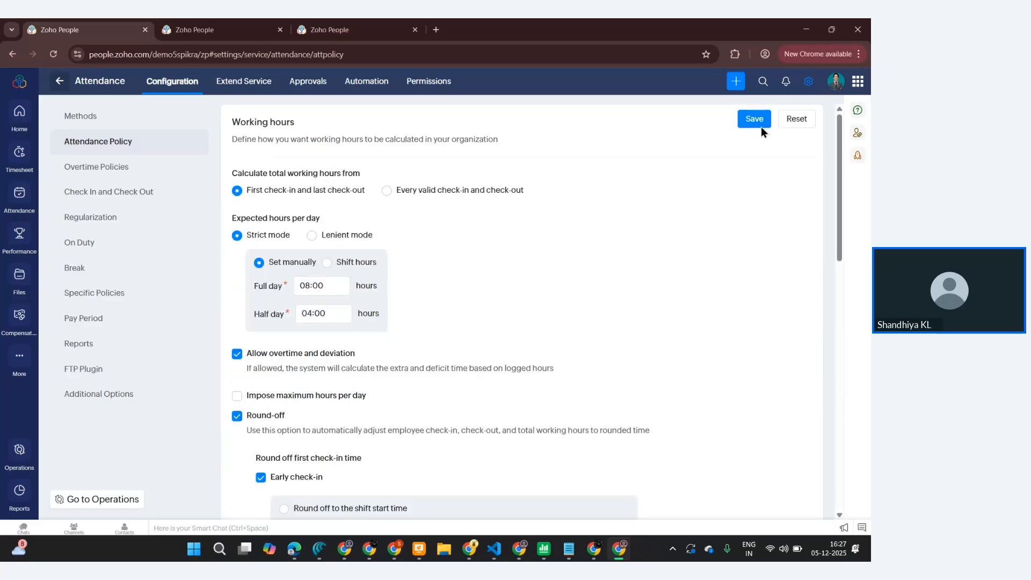
{"action": "left_click", "coordinate": [762, 119]}
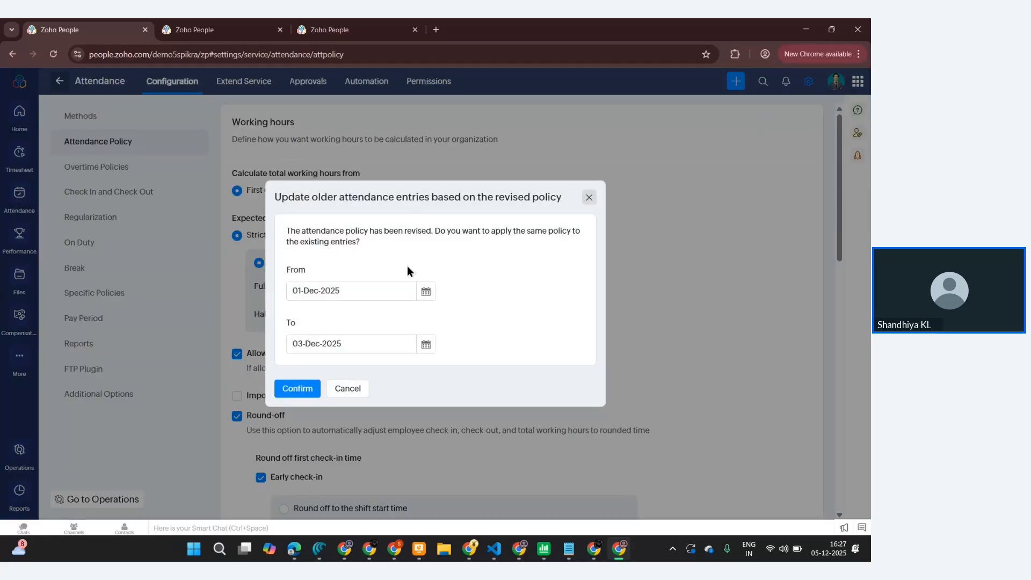
{"action": "left_click", "coordinate": [304, 389]}
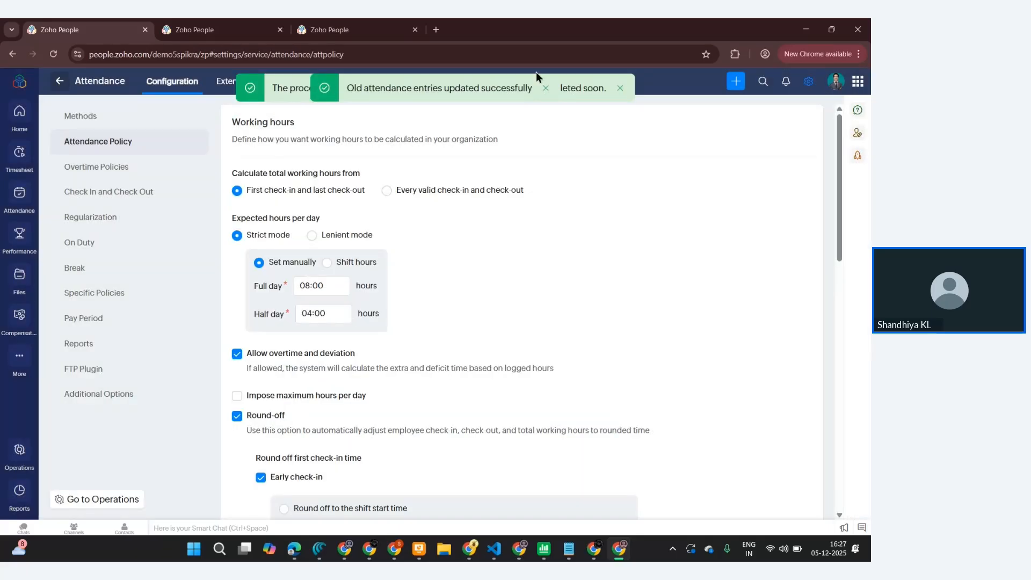
{"action": "left_click", "coordinate": [620, 88]}
{"action": "left_click", "coordinate": [546, 88]}
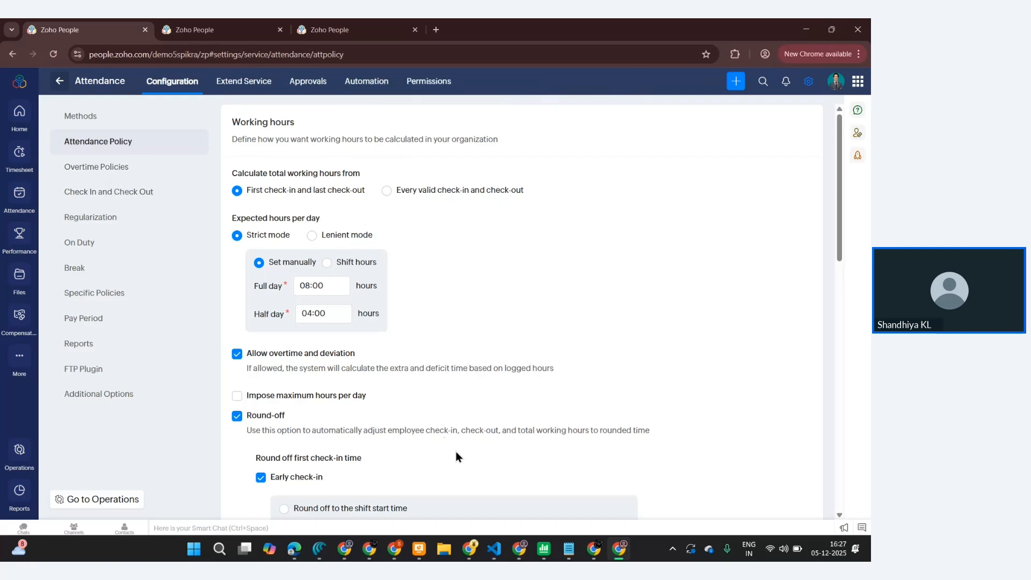
{"action": "scroll", "coordinate": [456, 457], "scroll_direction": "down", "scroll_amount": 8}
{"action": "scroll", "coordinate": [300, 294], "scroll_direction": "up", "scroll_amount": 5}
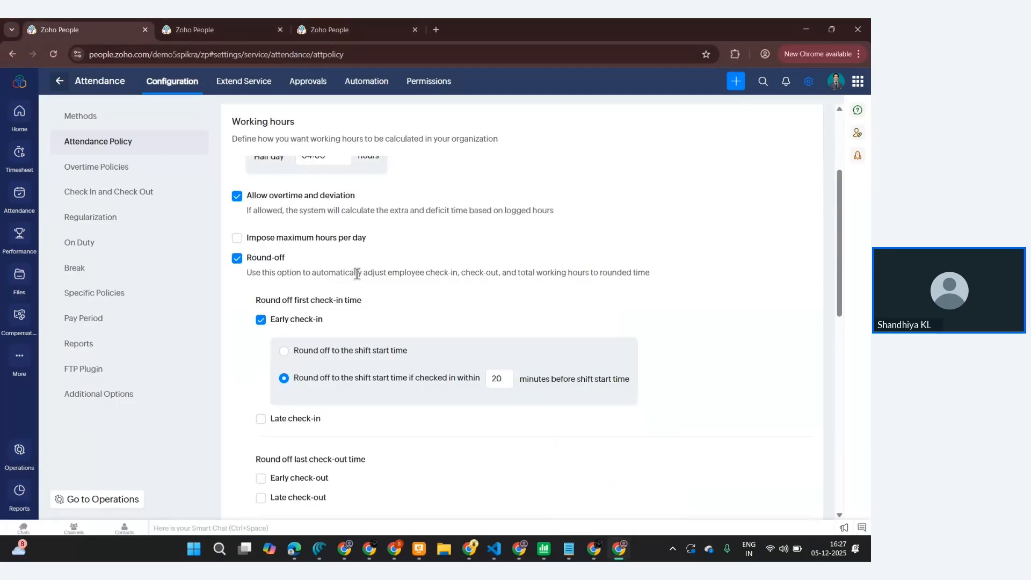
- Switch to Overtime Policies, discarding unsaved changes, and start adding a new overtime policy
{"action": "left_click", "coordinate": [95, 168]}
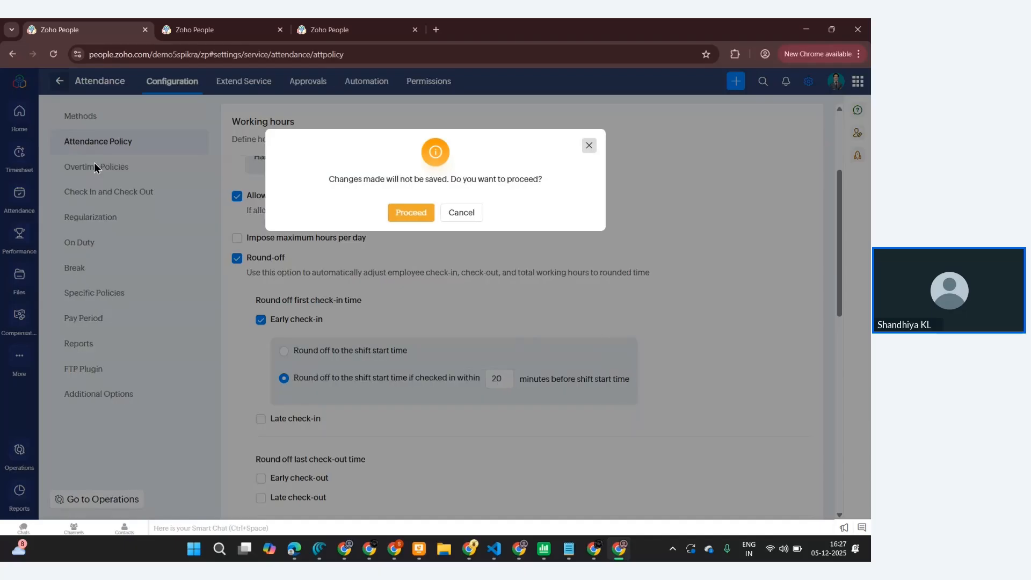
{"action": "left_click", "coordinate": [417, 214]}
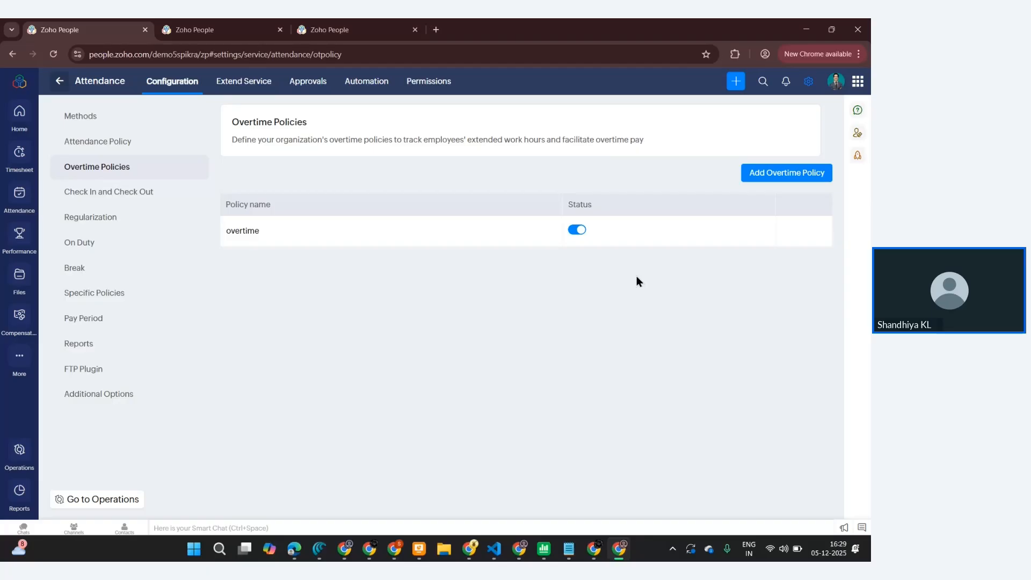
{"action": "left_click", "coordinate": [788, 173]}
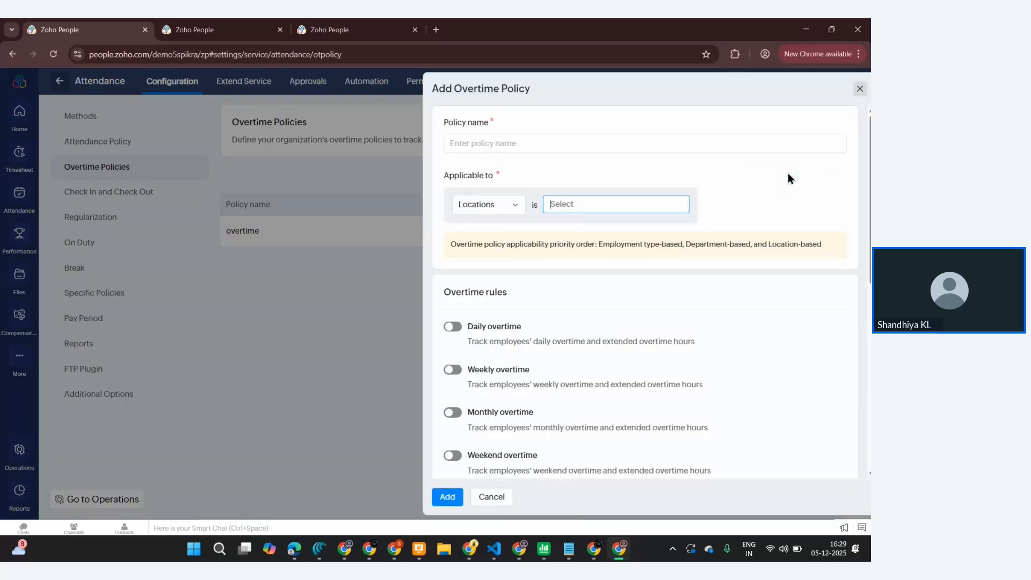
- Name the new overtime policy "Auto Overtime"
{"action": "left_click", "coordinate": [572, 150]}
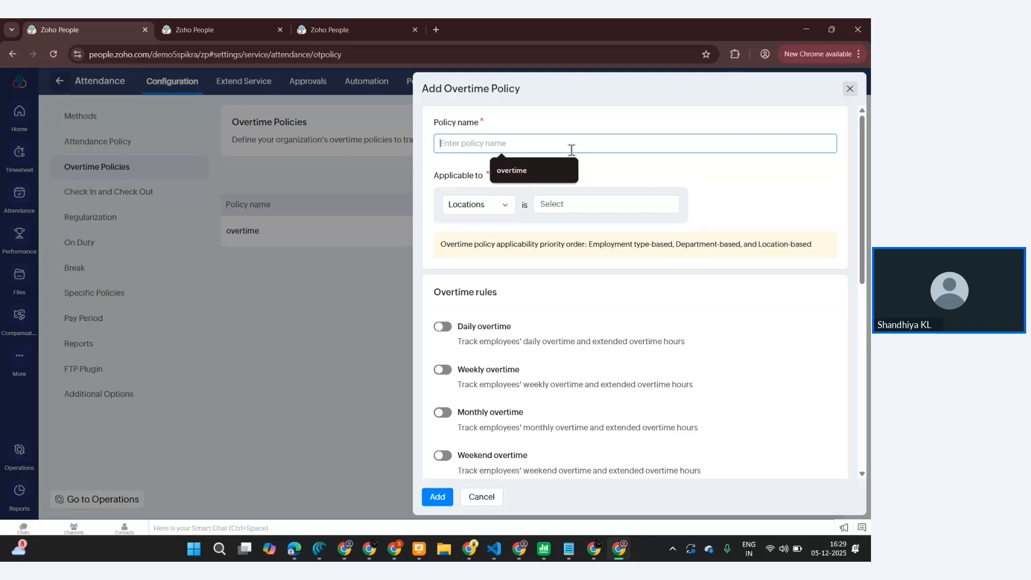
{"action": "type", "text": "Auto"}
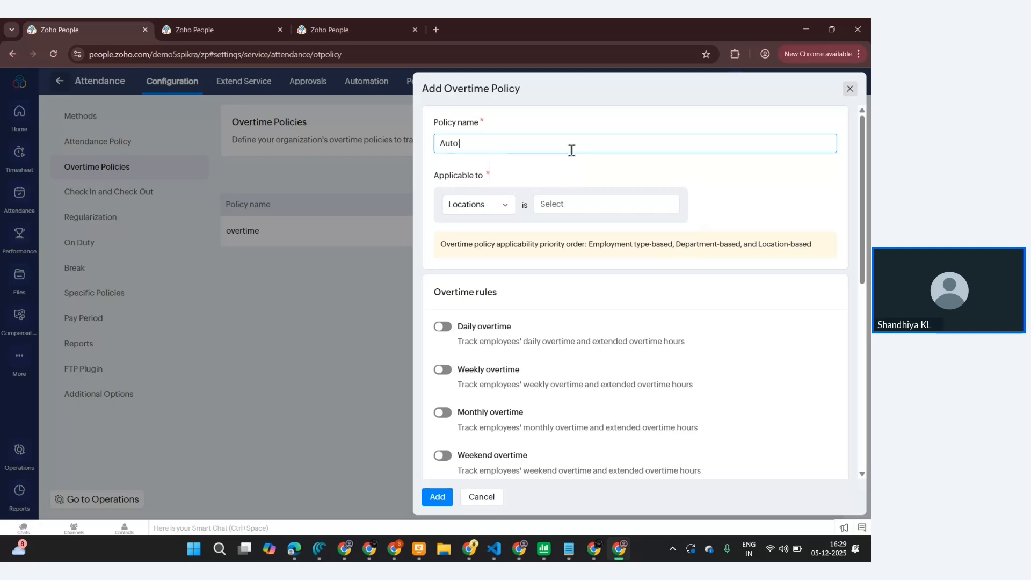
{"action": "type", "text": " Overtime"}
- Make the policy applicable to Locations set to All Locations
{"action": "left_click", "coordinate": [498, 206]}
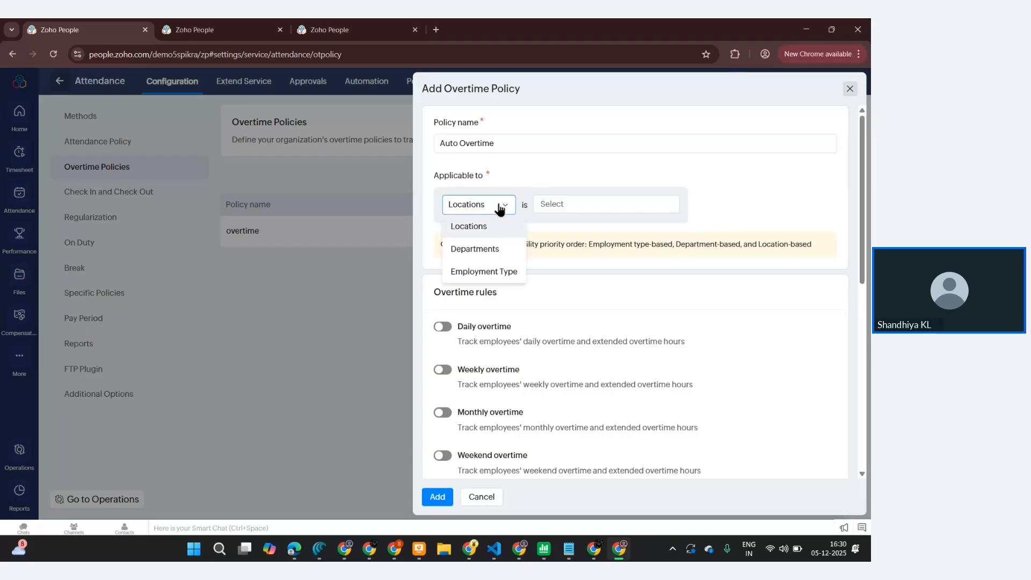
{"action": "left_click", "coordinate": [491, 226]}
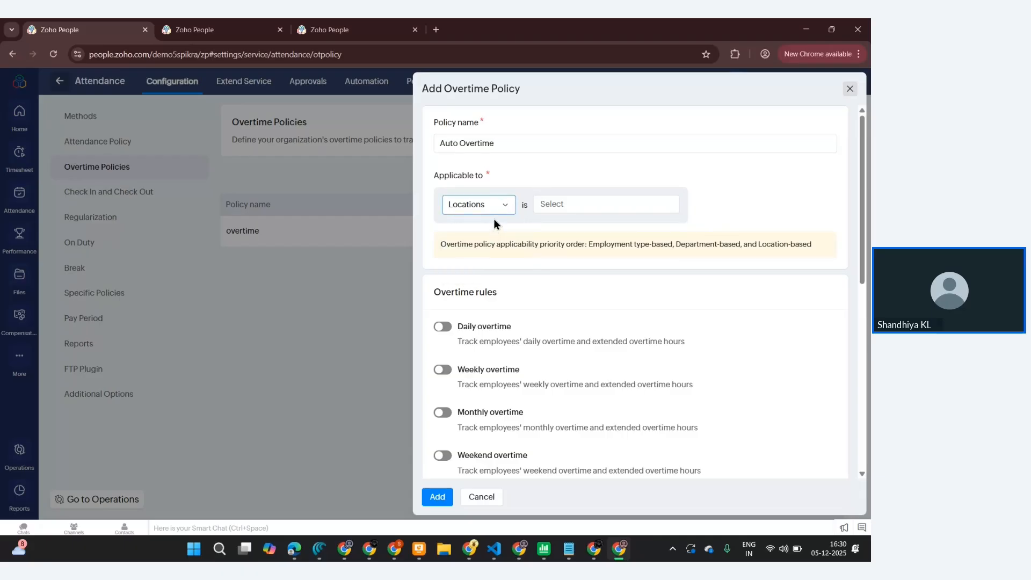
{"action": "left_click", "coordinate": [495, 207]}
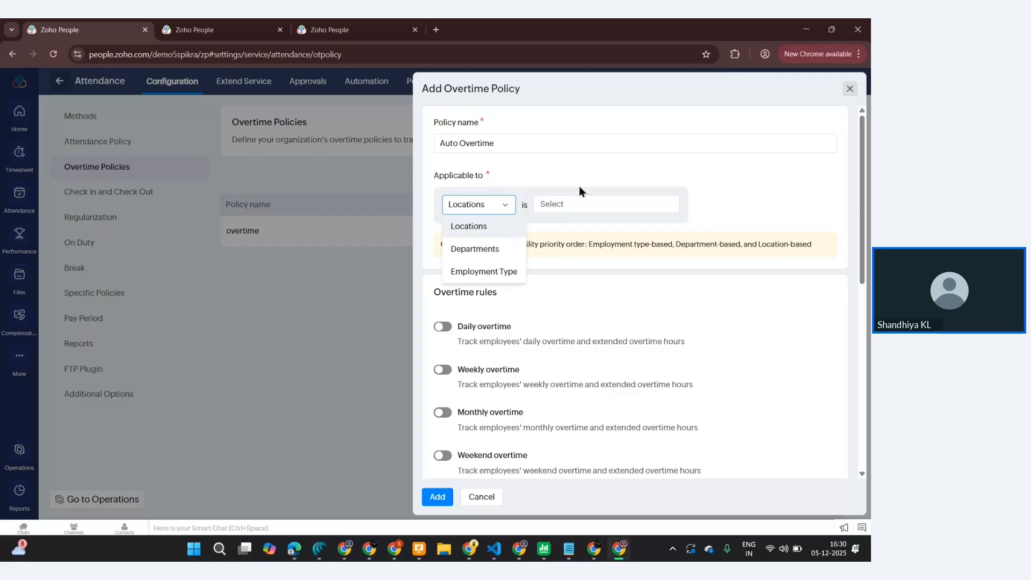
{"action": "left_click", "coordinate": [576, 200]}
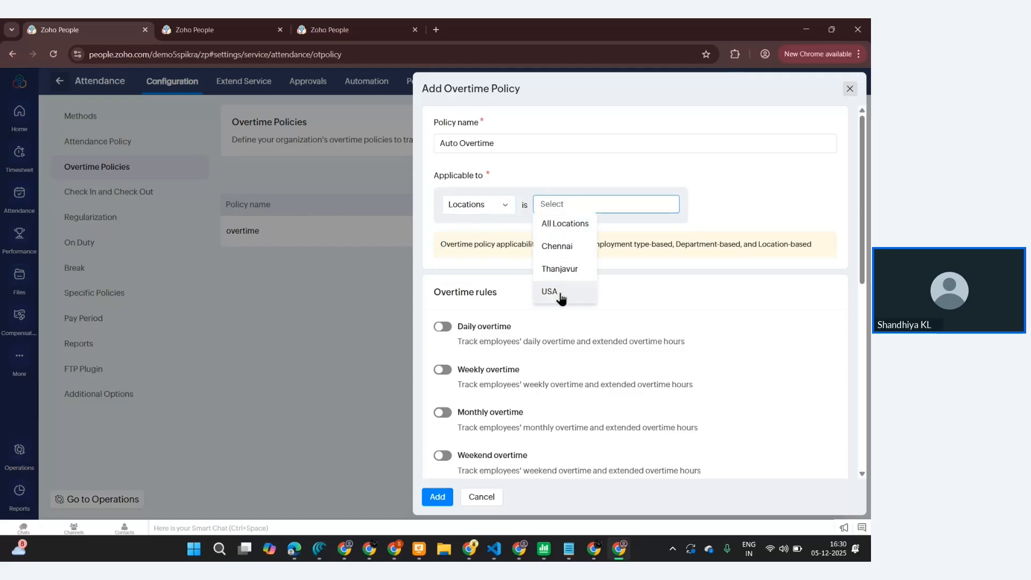
{"action": "left_click", "coordinate": [570, 230]}
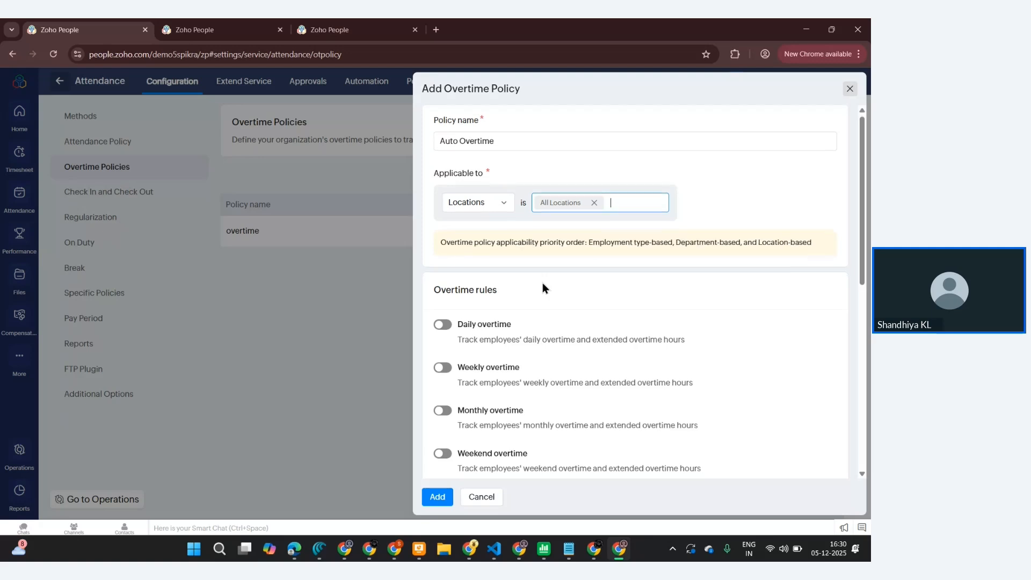
- Turn on daily overtime for working hours exceeding 03:00 hours/day
{"action": "scroll", "coordinate": [543, 283], "scroll_direction": "down", "scroll_amount": 2}
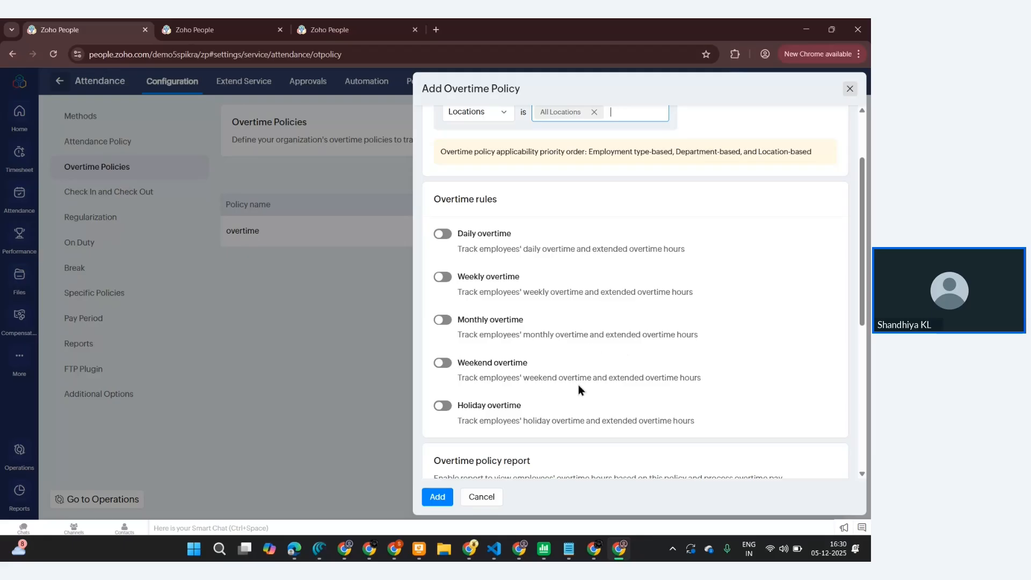
{"action": "scroll", "coordinate": [521, 401], "scroll_direction": "down", "scroll_amount": 3}
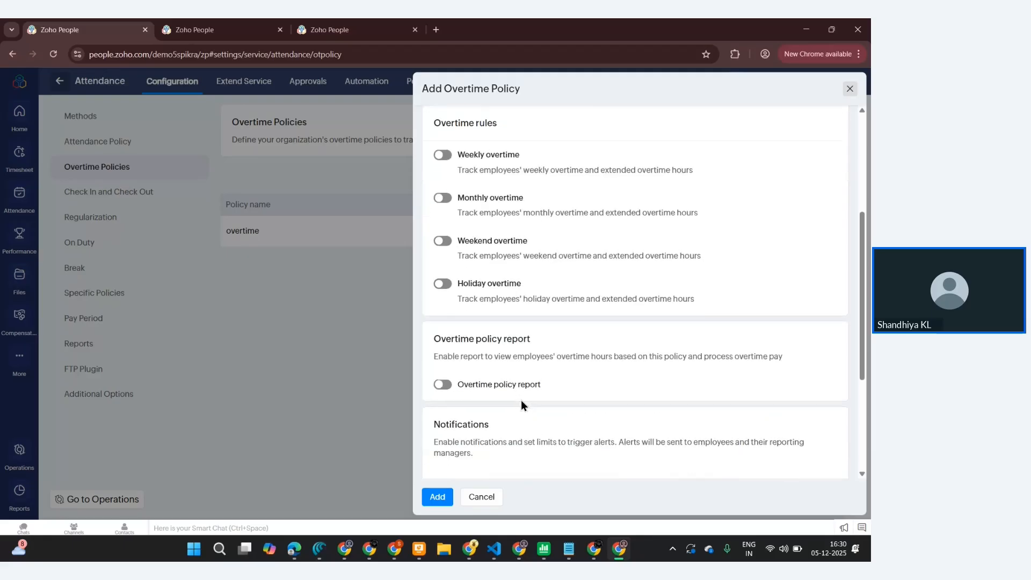
{"action": "scroll", "coordinate": [528, 394], "scroll_direction": "up", "scroll_amount": 3}
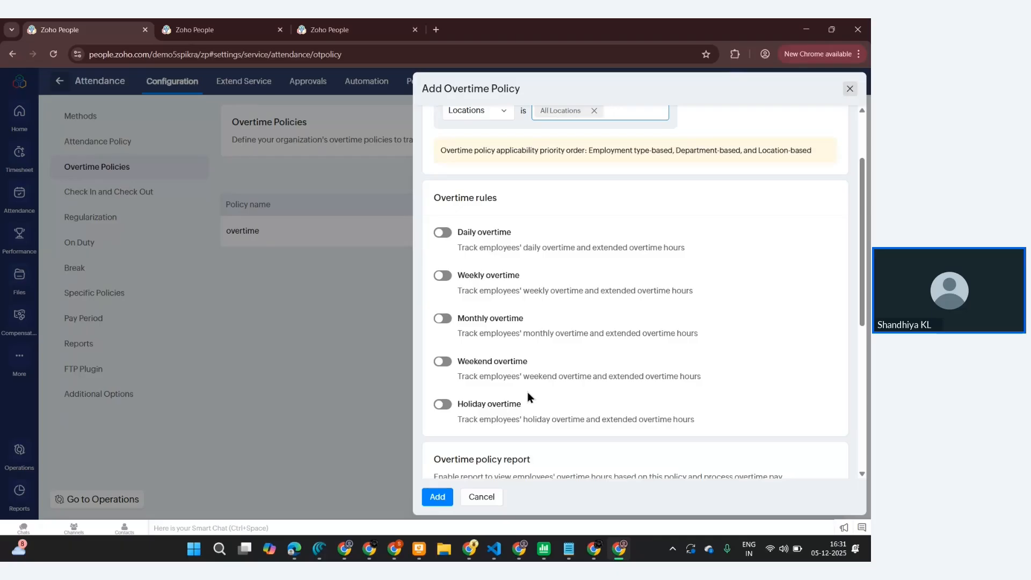
{"action": "scroll", "coordinate": [527, 393], "scroll_direction": "down", "scroll_amount": 2}
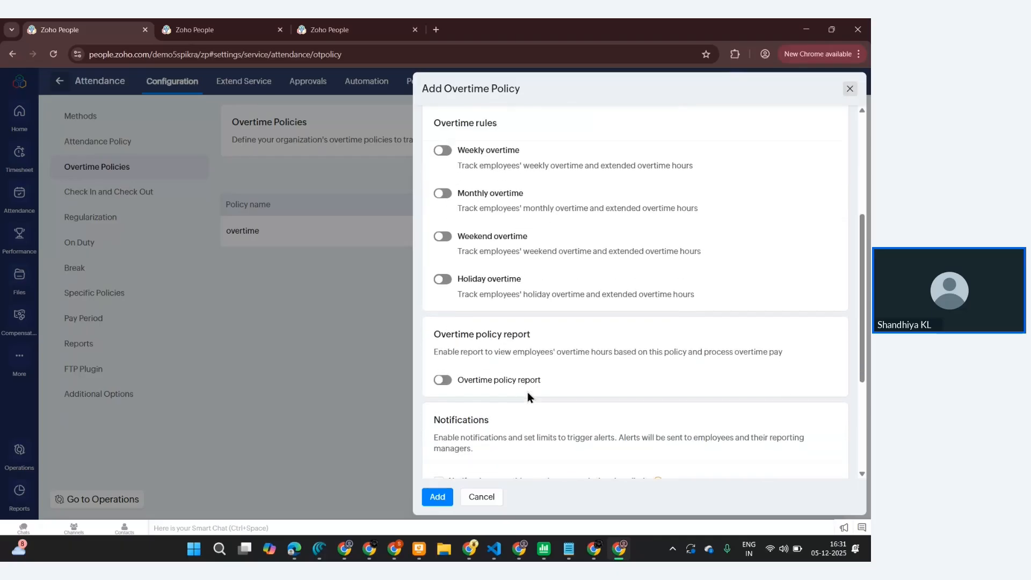
{"action": "scroll", "coordinate": [528, 393], "scroll_direction": "up", "scroll_amount": 2}
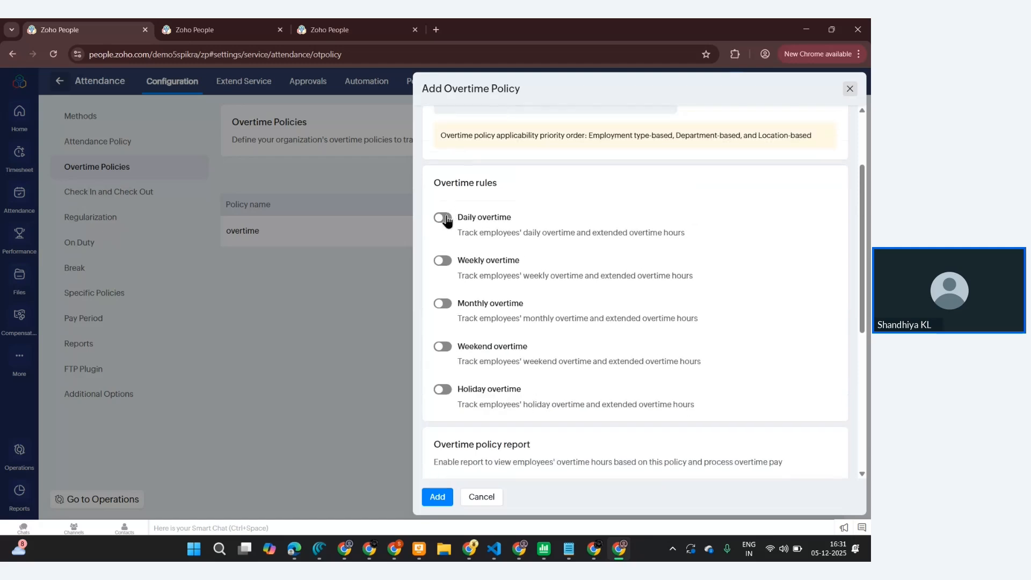
{"action": "left_click", "coordinate": [443, 218]}
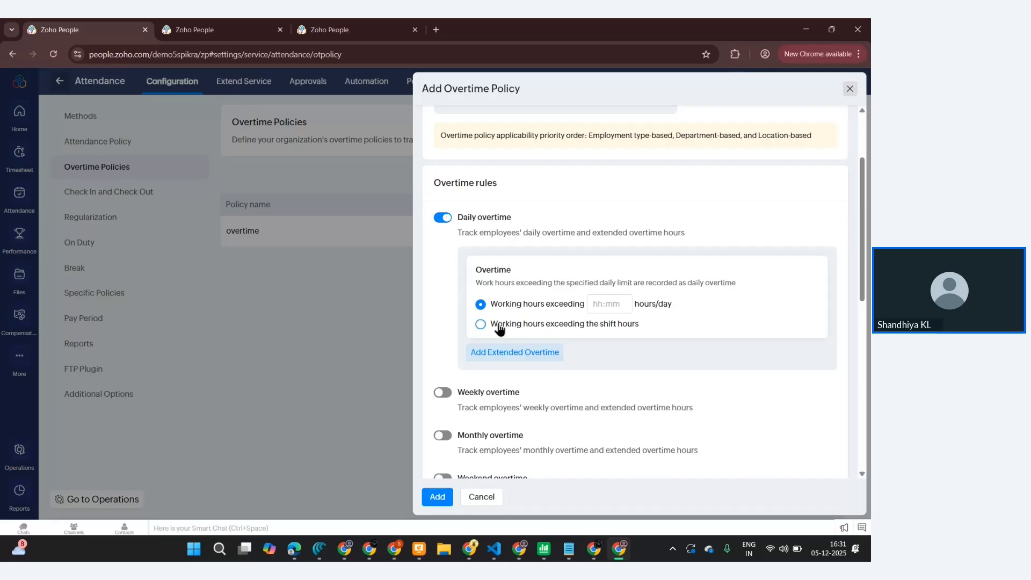
{"action": "left_click", "coordinate": [481, 324]}
{"action": "left_click", "coordinate": [480, 304]}
{"action": "left_click", "coordinate": [600, 302]}
{"action": "type", "text": "08"}
{"action": "type", "text": ":00"}
{"action": "scroll", "coordinate": [628, 307], "scroll_direction": "down", "scroll_amount": 3}
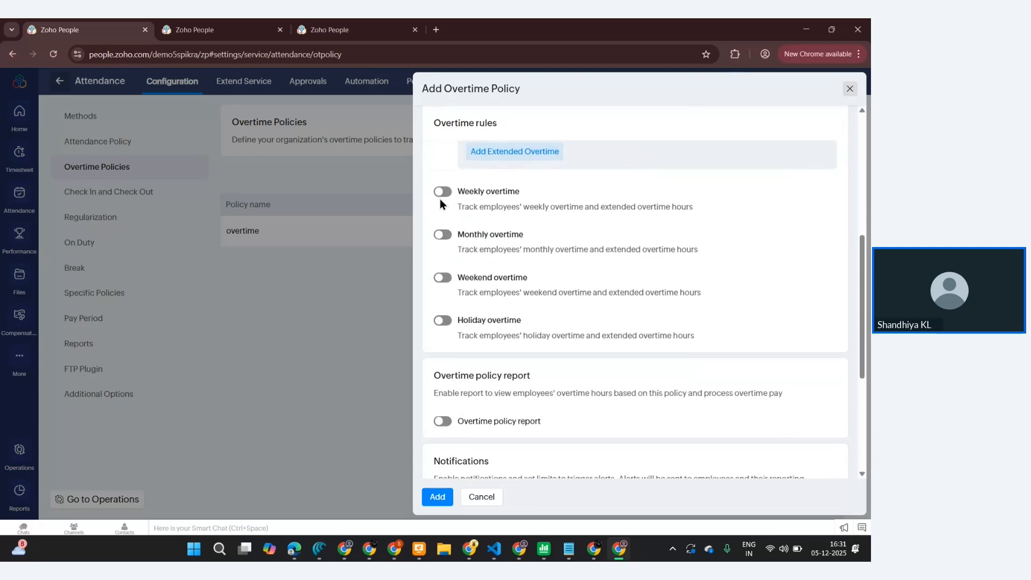
{"action": "left_click", "coordinate": [445, 193]}
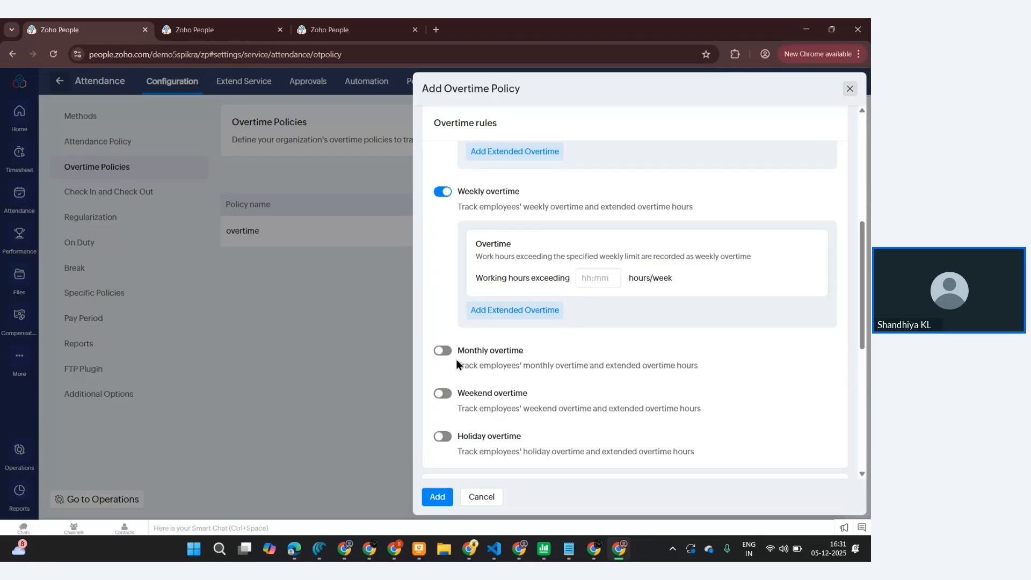
{"action": "left_click", "coordinate": [444, 351]}
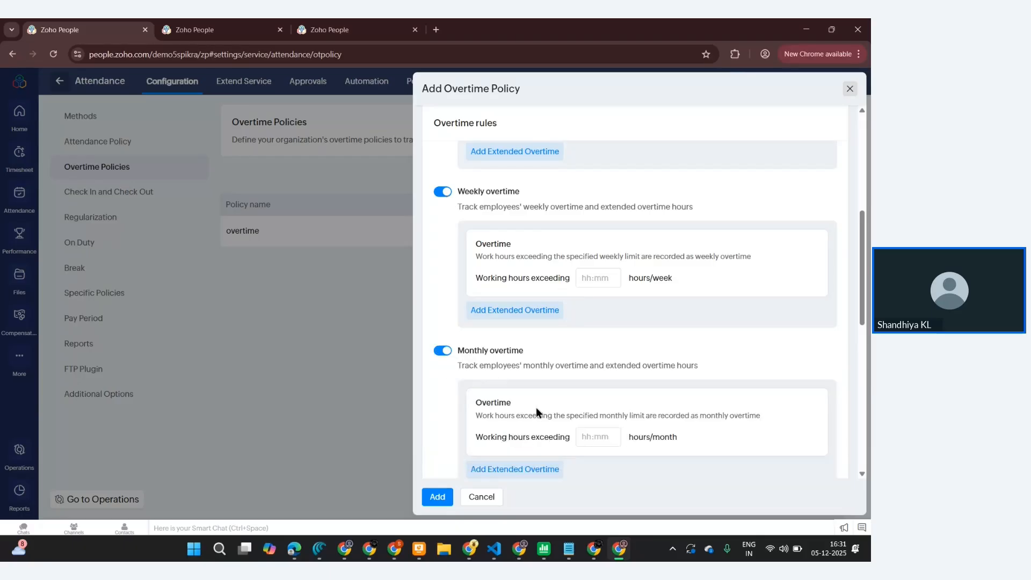
{"action": "scroll", "coordinate": [536, 407], "scroll_direction": "down", "scroll_amount": 3}
{"action": "left_click", "coordinate": [443, 366]}
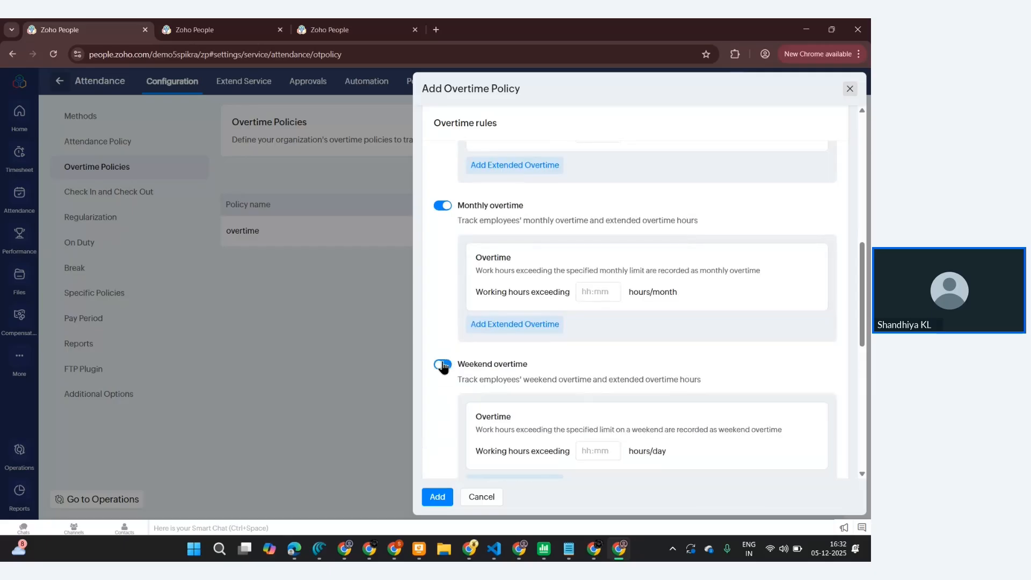
{"action": "scroll", "coordinate": [442, 366], "scroll_direction": "down", "scroll_amount": 3}
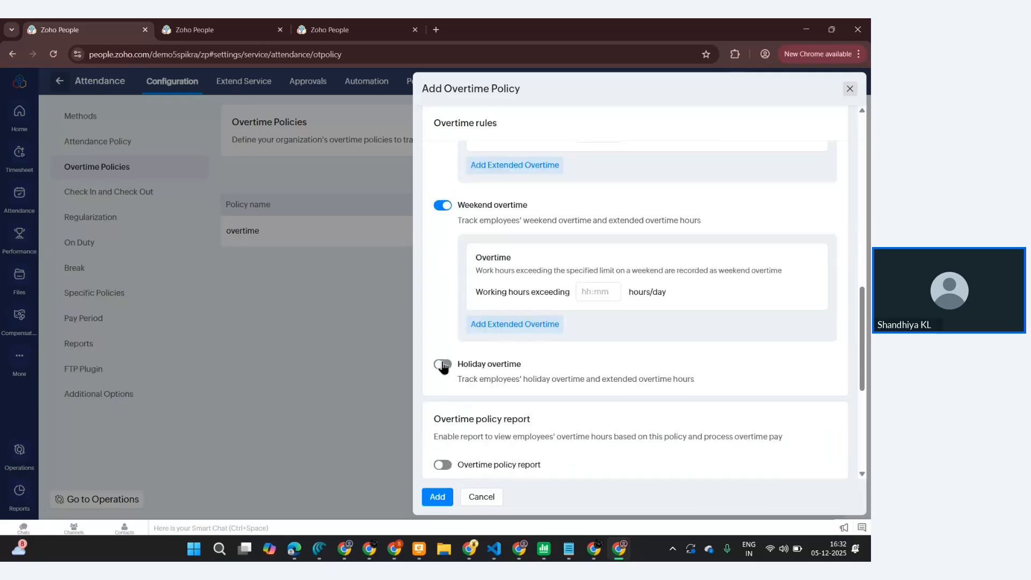
{"action": "left_click", "coordinate": [443, 365]}
{"action": "scroll", "coordinate": [443, 367], "scroll_direction": "down", "scroll_amount": 1}
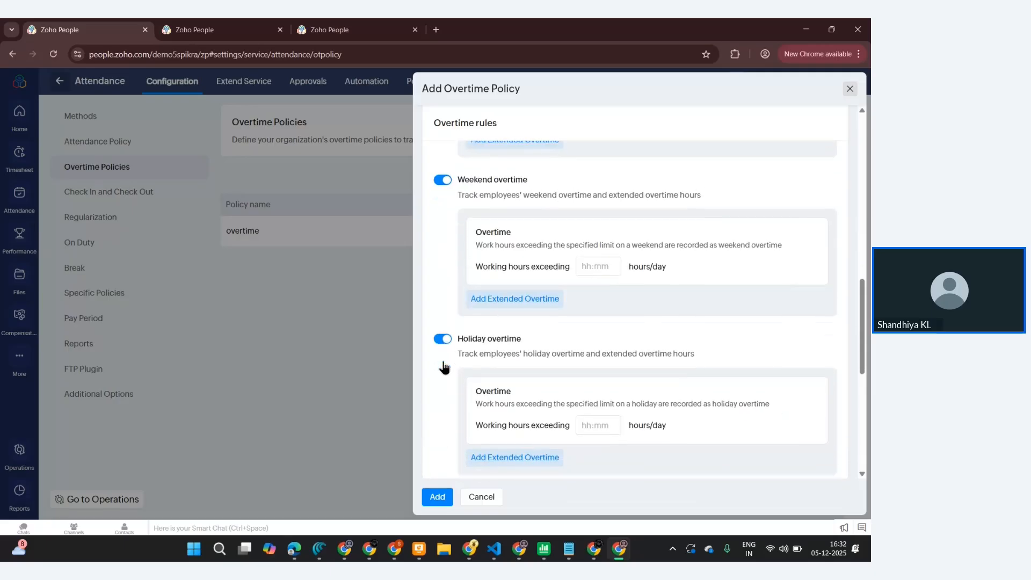
{"action": "scroll", "coordinate": [444, 368], "scroll_direction": "down", "scroll_amount": 1}
{"action": "left_click", "coordinate": [442, 274]}
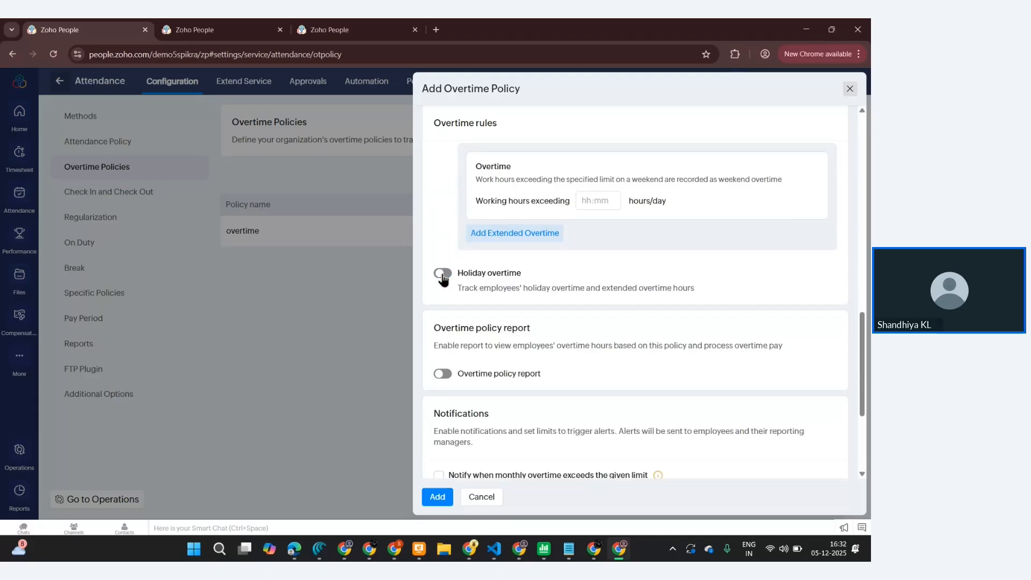
{"action": "scroll", "coordinate": [442, 278], "scroll_direction": "up", "scroll_amount": 3}
{"action": "left_click", "coordinate": [441, 294]}
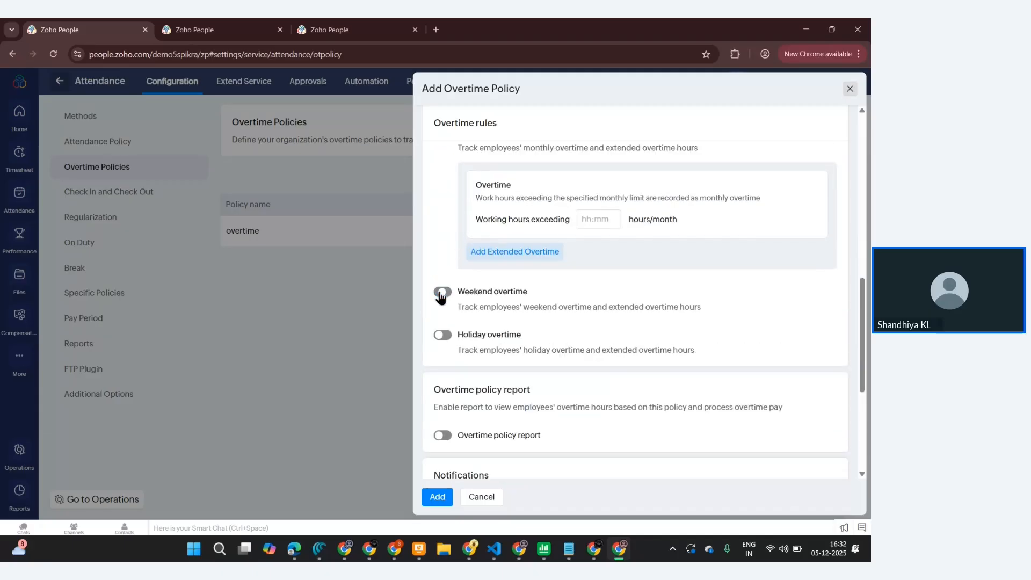
{"action": "scroll", "coordinate": [438, 295], "scroll_direction": "up", "scroll_amount": 3}
{"action": "left_click", "coordinate": [442, 286]}
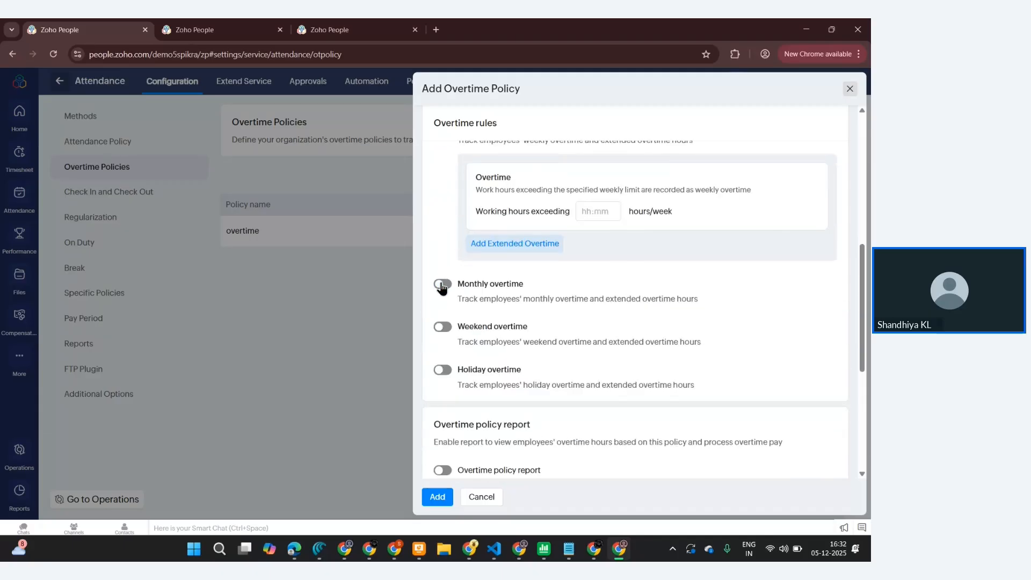
{"action": "scroll", "coordinate": [440, 288], "scroll_direction": "up", "scroll_amount": 3}
{"action": "left_click", "coordinate": [442, 271]}
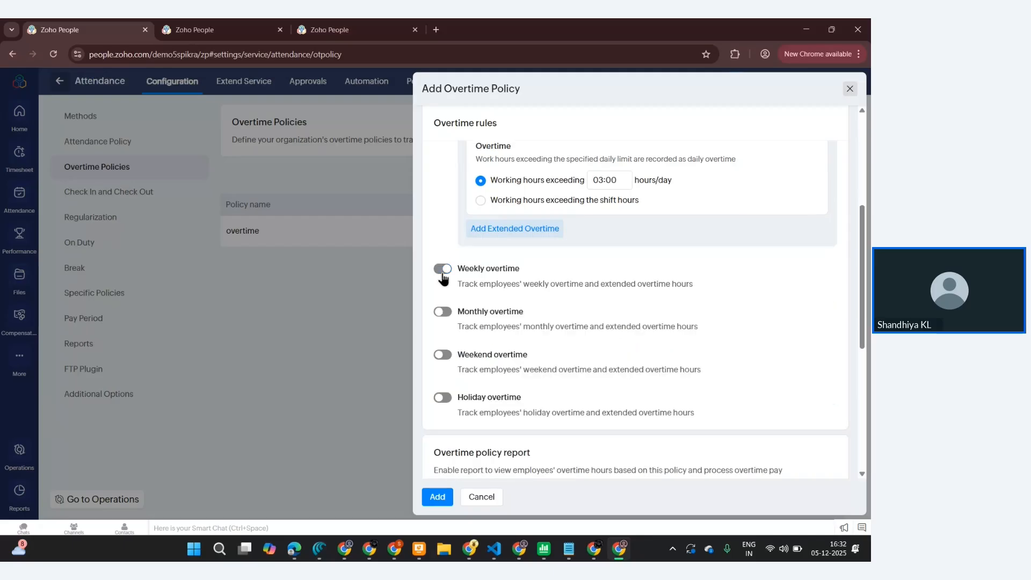
- Turn on the notification for monthly overtime exceeding the given limit, with a limit of 04:00 hours/month
{"action": "scroll", "coordinate": [442, 275], "scroll_direction": "down", "scroll_amount": 5}
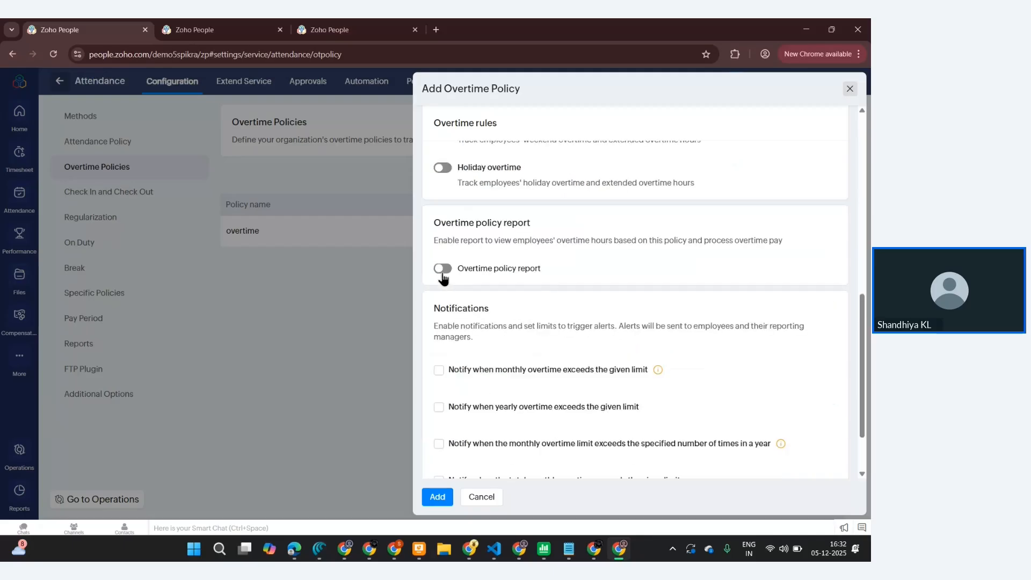
{"action": "scroll", "coordinate": [442, 276], "scroll_direction": "down", "scroll_amount": 2}
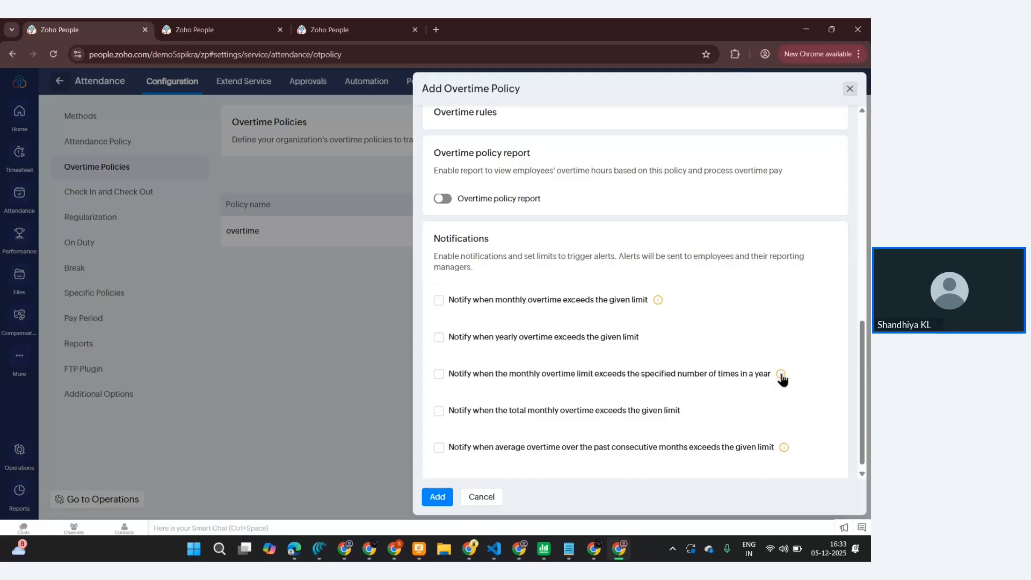
{"action": "mouse_move", "coordinate": [781, 376]}
{"action": "scroll", "coordinate": [774, 379], "scroll_direction": "down", "scroll_amount": 1}
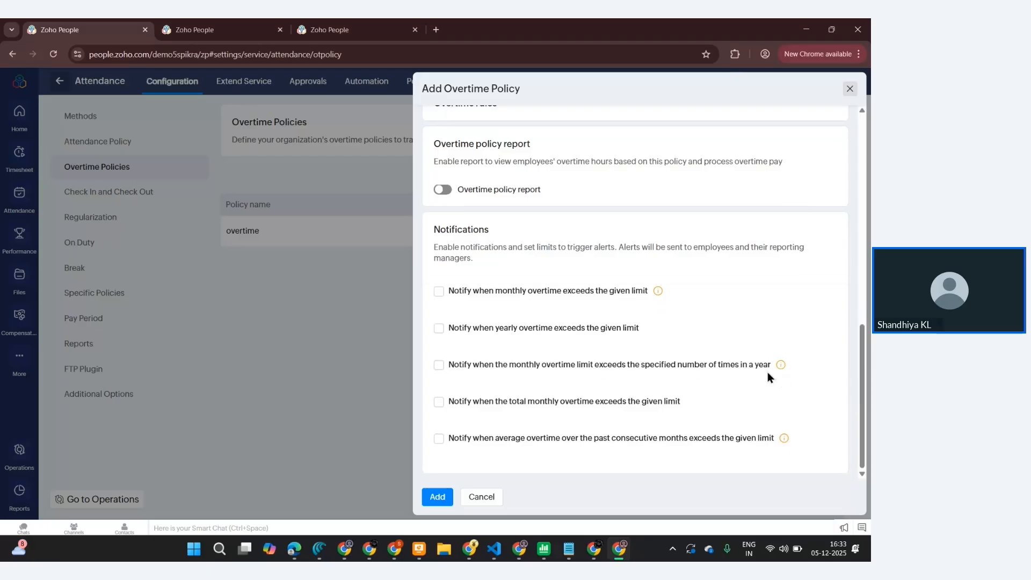
{"action": "left_click", "coordinate": [439, 292]}
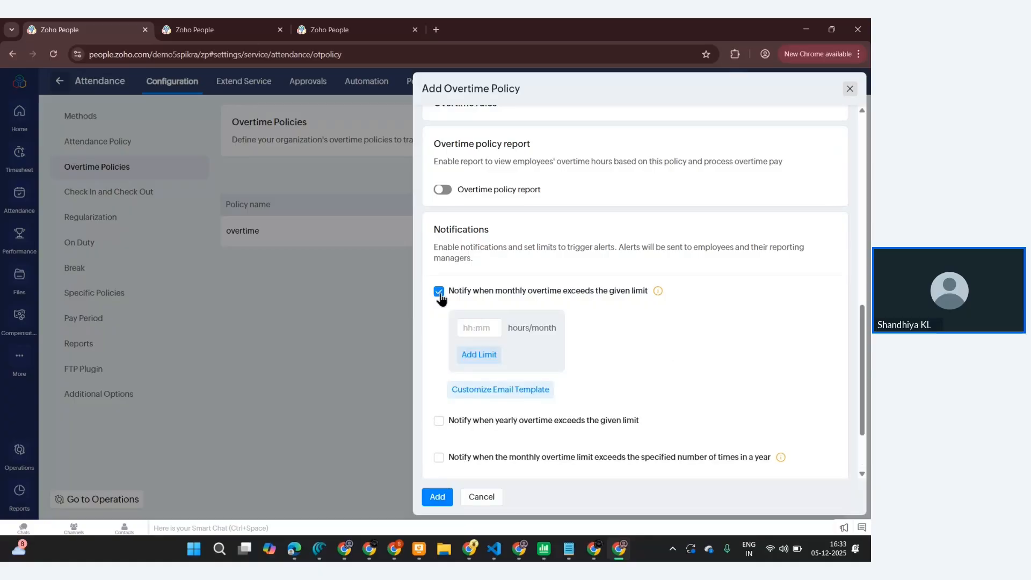
{"action": "left_click", "coordinate": [484, 333]}
{"action": "type", "text": "01"}
{"action": "type", "text": "4"}
{"action": "type", "text": ":00"}
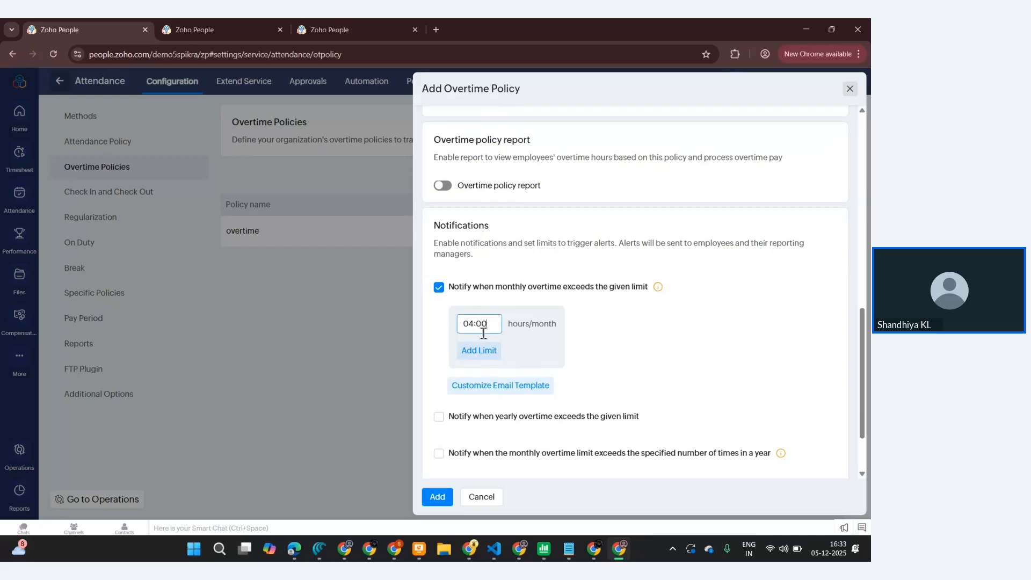
- Try to add the overtime policy and dismiss the resulting error
{"action": "scroll", "coordinate": [478, 349], "scroll_direction": "down", "scroll_amount": 2}
{"action": "left_click", "coordinate": [434, 497]}
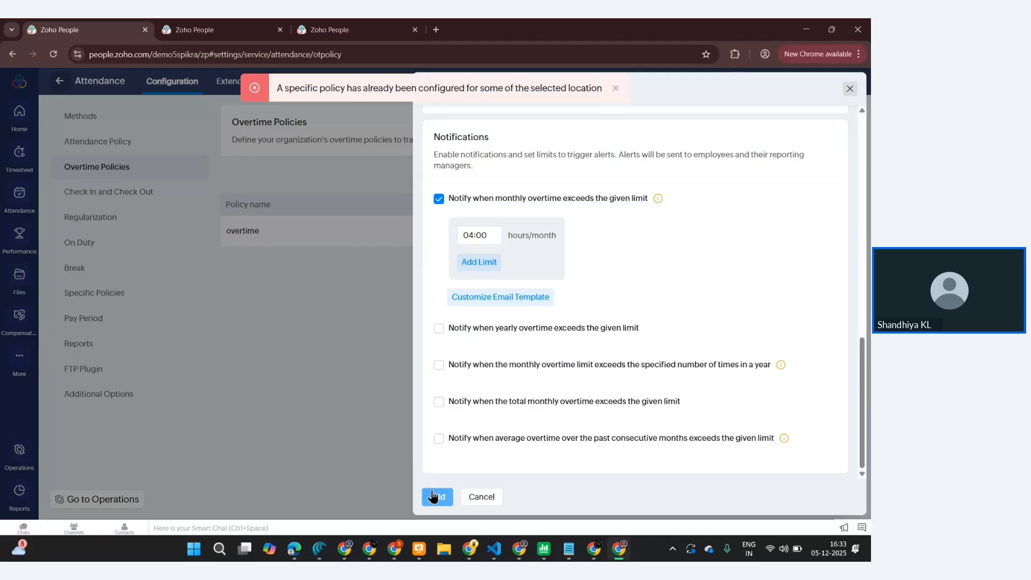
{"action": "left_click", "coordinate": [614, 88]}
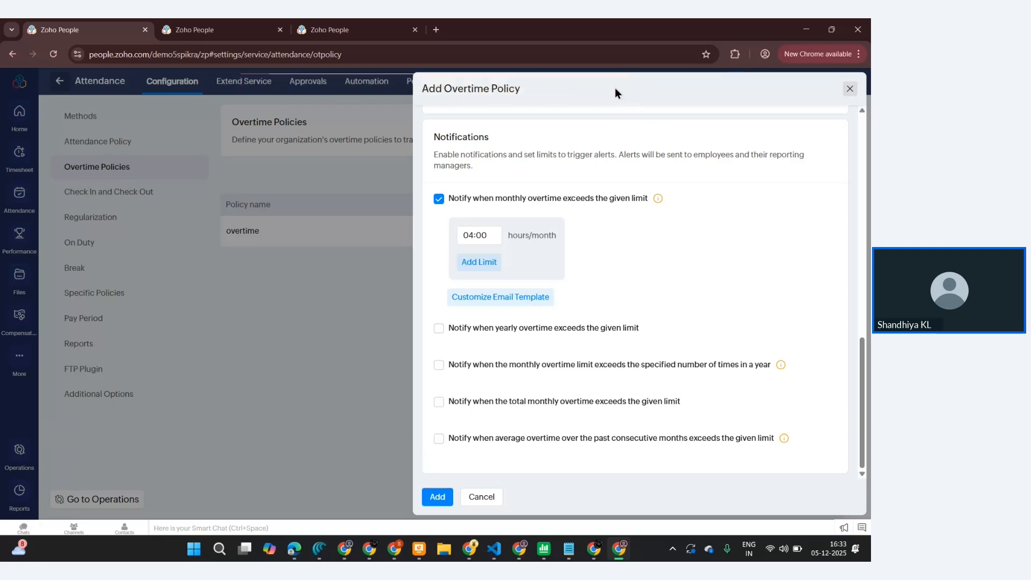
- Replace All Locations with USA as the policy's applicable location and add the policy
{"action": "scroll", "coordinate": [589, 211], "scroll_direction": "up", "scroll_amount": 10}
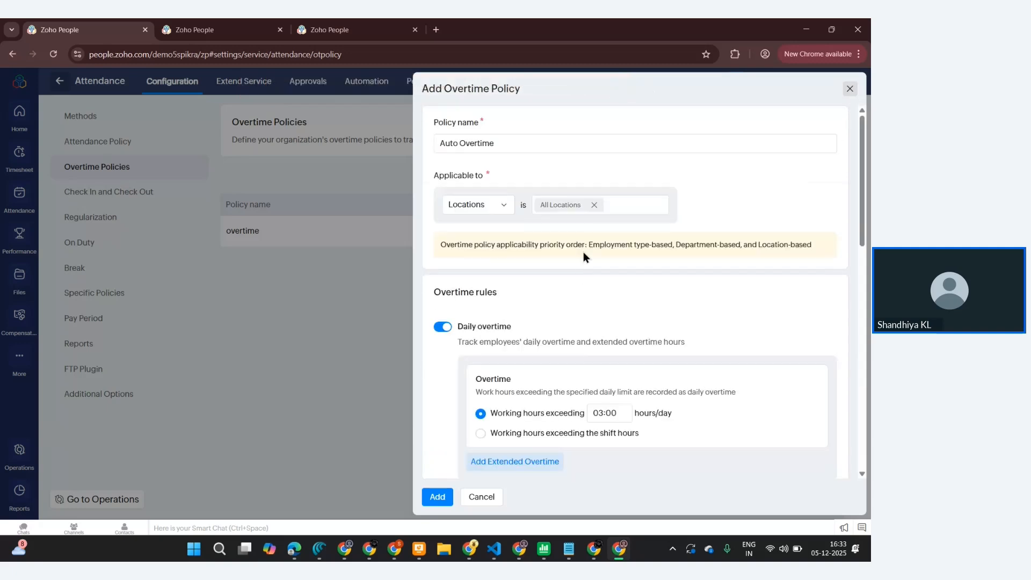
{"action": "left_click", "coordinate": [594, 206]}
{"action": "left_click", "coordinate": [597, 207]}
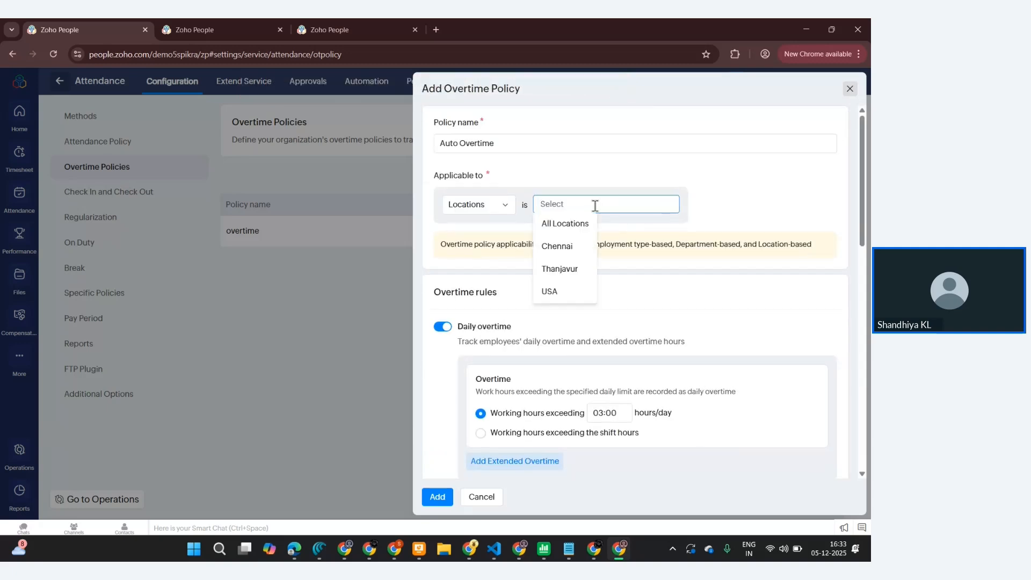
{"action": "left_click", "coordinate": [566, 290]}
{"action": "left_click", "coordinate": [439, 498]}
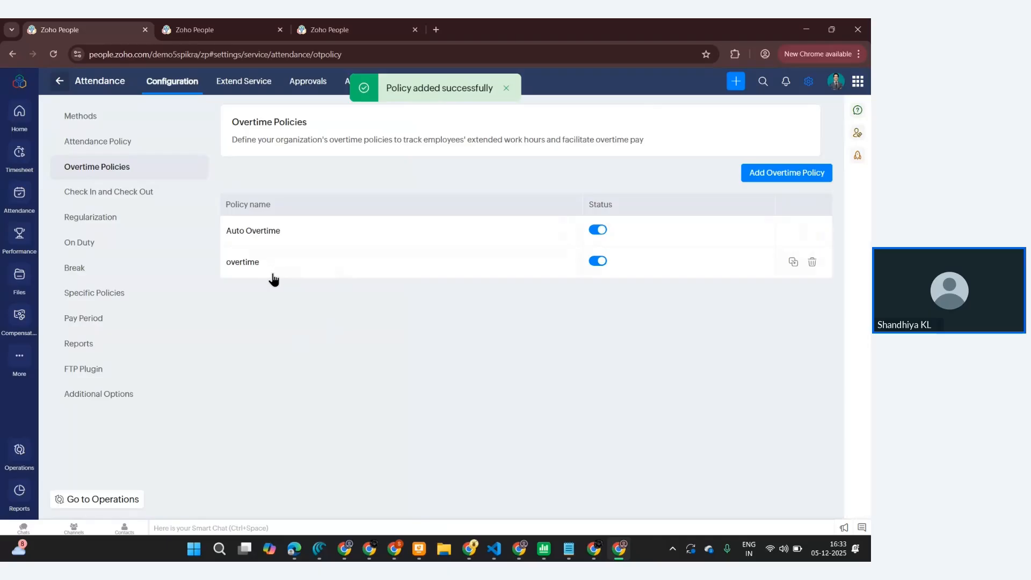
- Make location sharing mandatory during check-in and check-out for both web and mobile app
{"action": "left_click", "coordinate": [141, 199]}
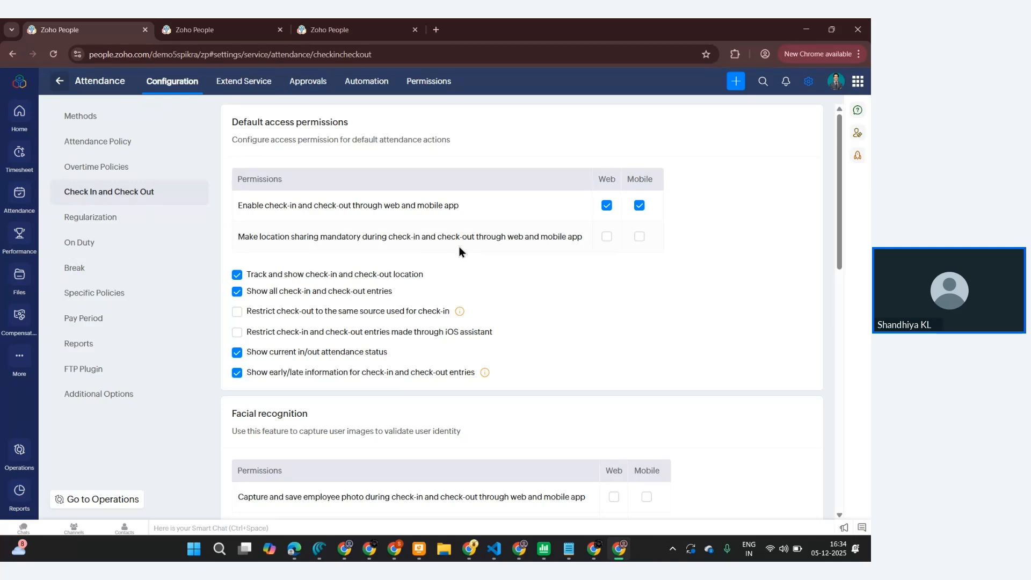
{"action": "left_click", "coordinate": [606, 237]}
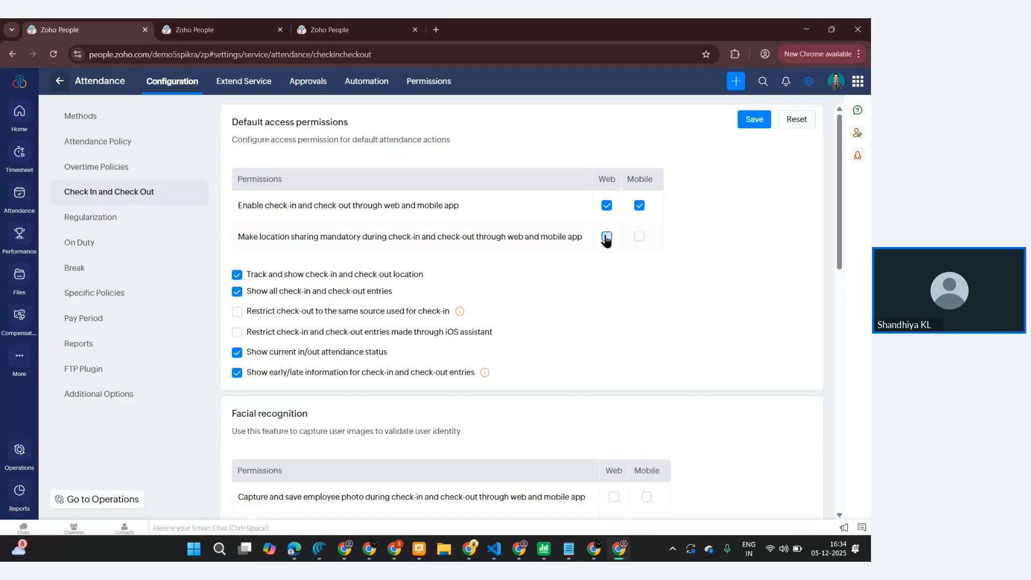
{"action": "left_click", "coordinate": [639, 237]}
{"action": "mouse_move", "coordinate": [485, 373]}
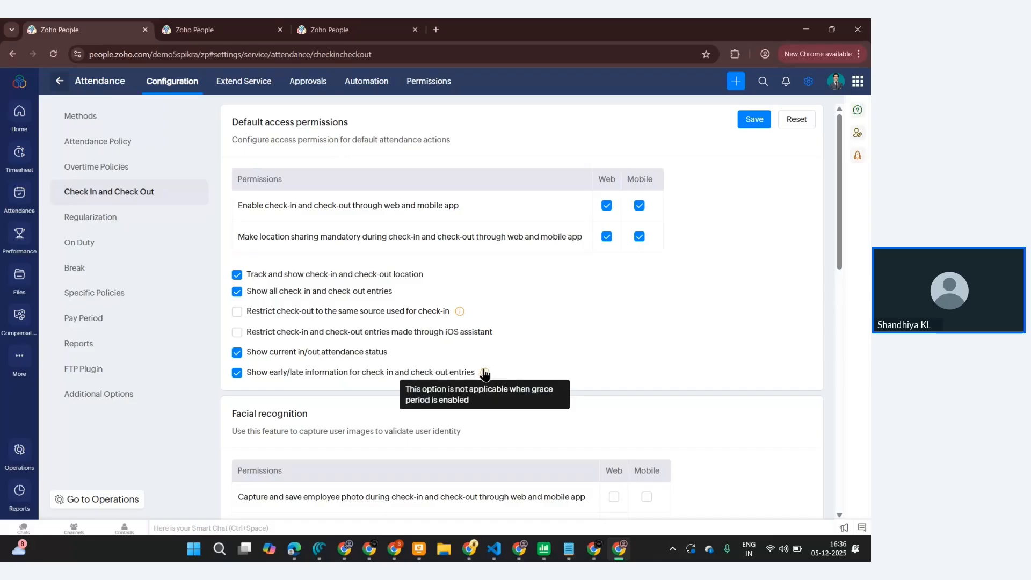
- Enable capturing and saving the employee photo during check-in and check-out through the mobile app
{"action": "scroll", "coordinate": [486, 373], "scroll_direction": "down", "scroll_amount": 2}
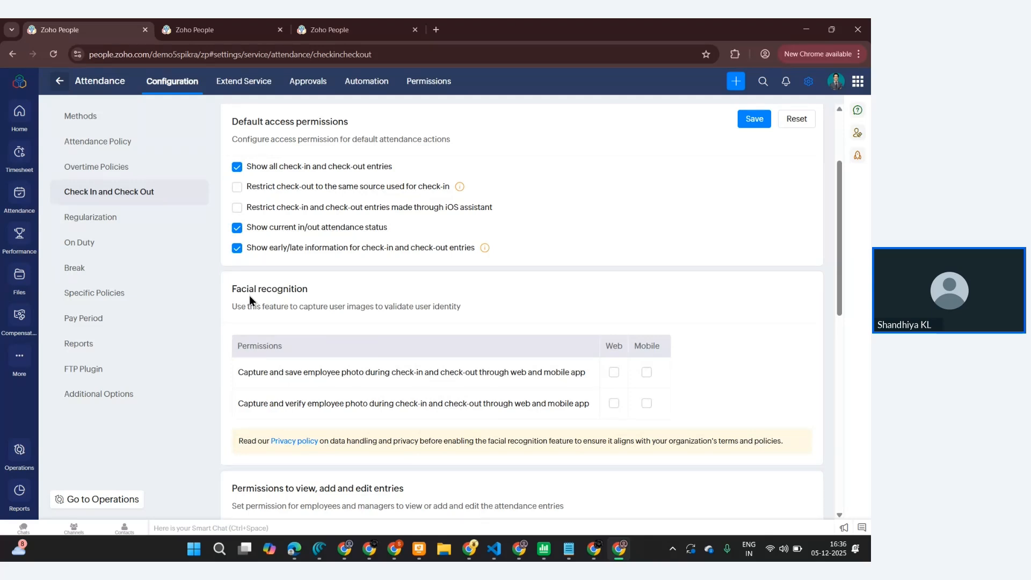
{"action": "scroll", "coordinate": [249, 299], "scroll_direction": "down", "scroll_amount": 2}
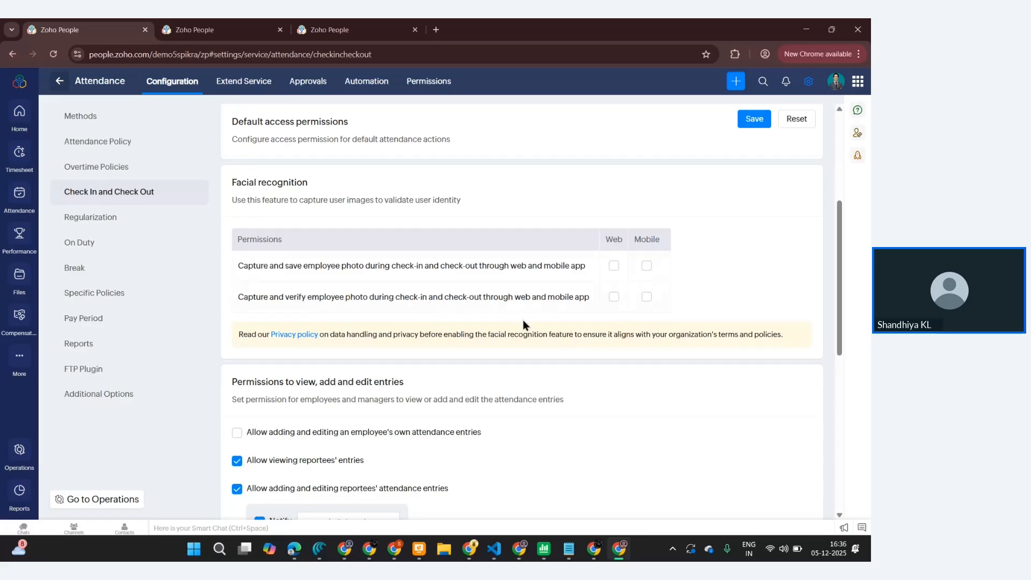
{"action": "left_click", "coordinate": [647, 266]}
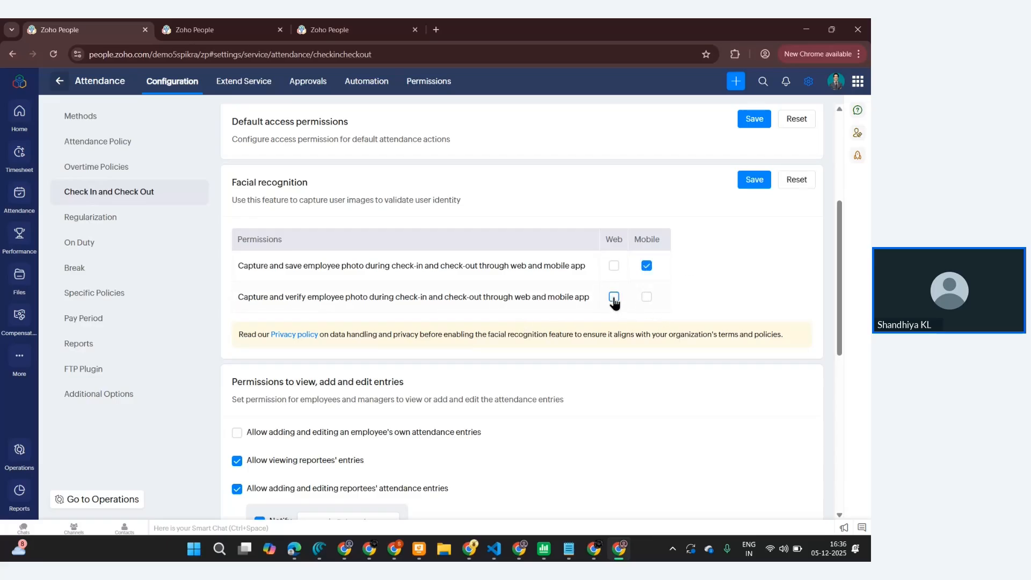
- Turn on check-in reminders for shifts, 01 hour before and 05 hours after the shift starts
{"action": "scroll", "coordinate": [543, 431], "scroll_direction": "down", "scroll_amount": 3}
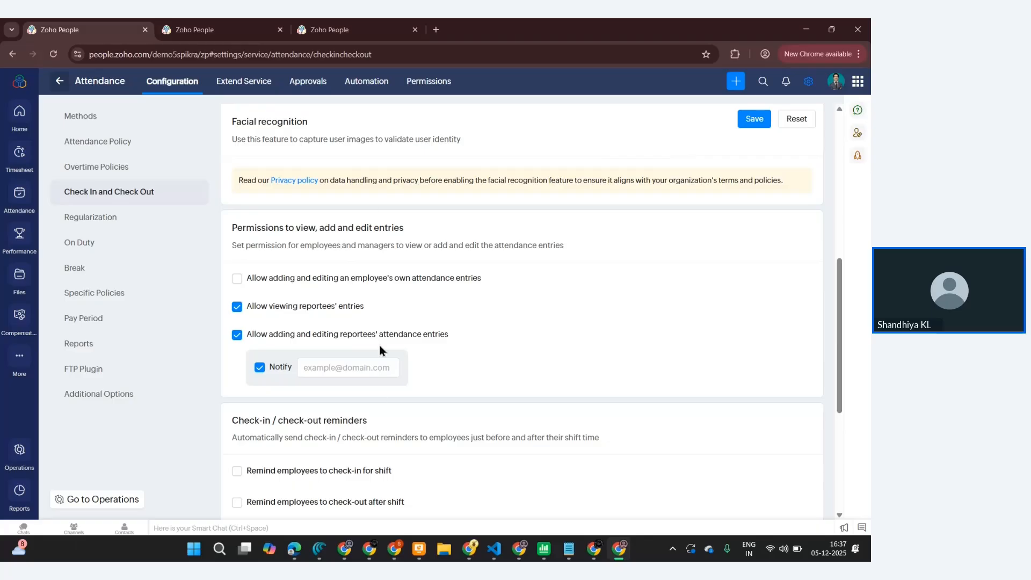
{"action": "scroll", "coordinate": [392, 325], "scroll_direction": "down", "scroll_amount": 3}
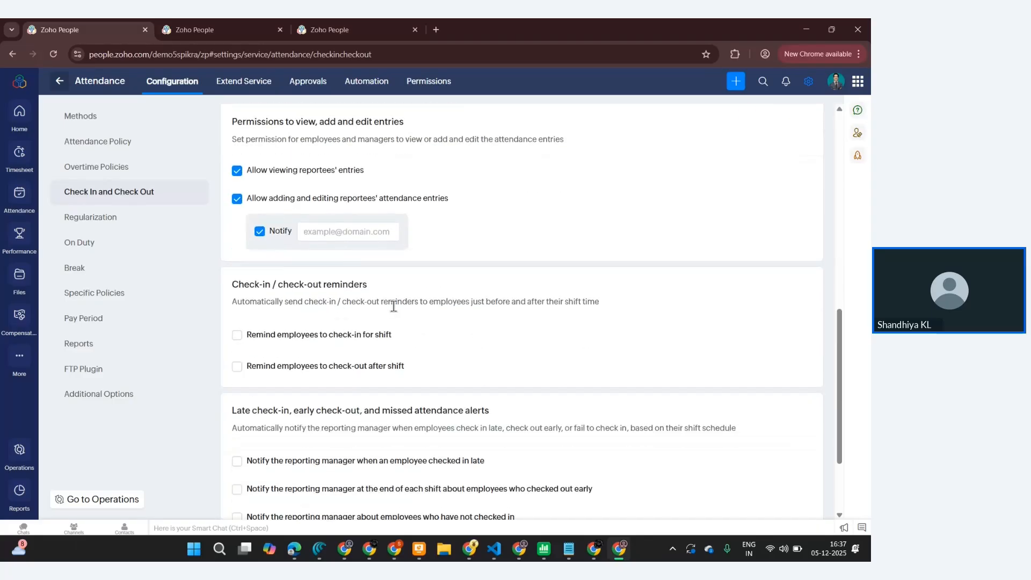
{"action": "scroll", "coordinate": [394, 313], "scroll_direction": "down", "scroll_amount": 2}
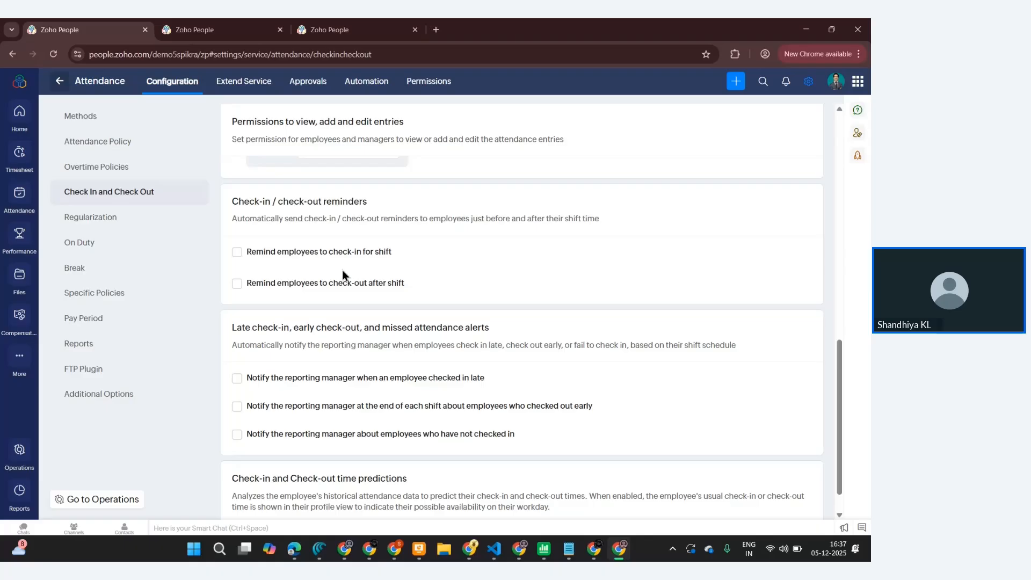
{"action": "left_click", "coordinate": [238, 254]}
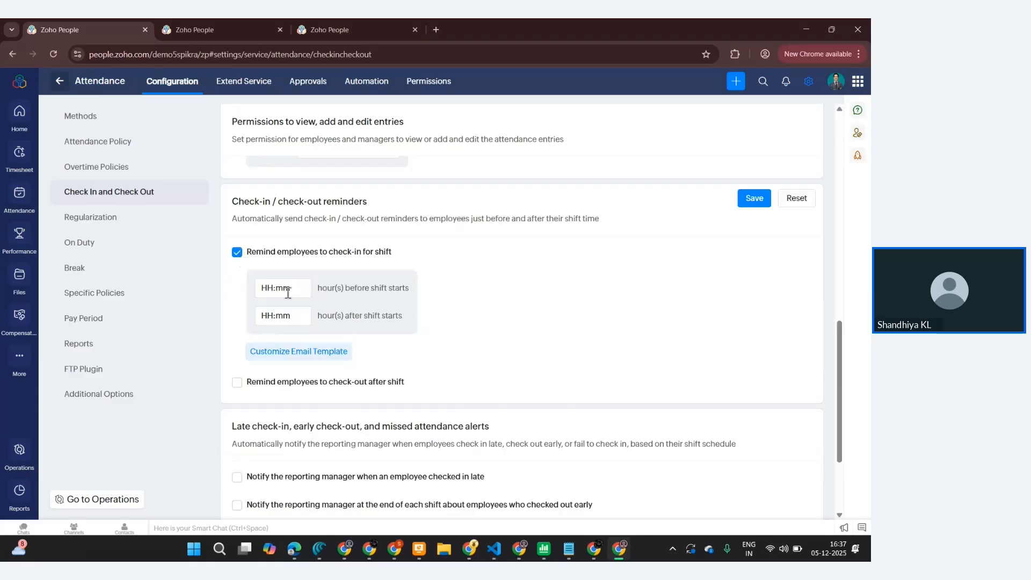
{"action": "left_click", "coordinate": [272, 287]}
{"action": "double_click", "coordinate": [272, 287]}
{"action": "type", "text": "01"}
{"action": "double_click", "coordinate": [269, 315]}
{"action": "type", "text": "01"}
{"action": "type", "text": "05:mm"}
- Submit the check-in reminder email template and set the after-shift reminder to 01 hour
{"action": "left_click", "coordinate": [298, 357]}
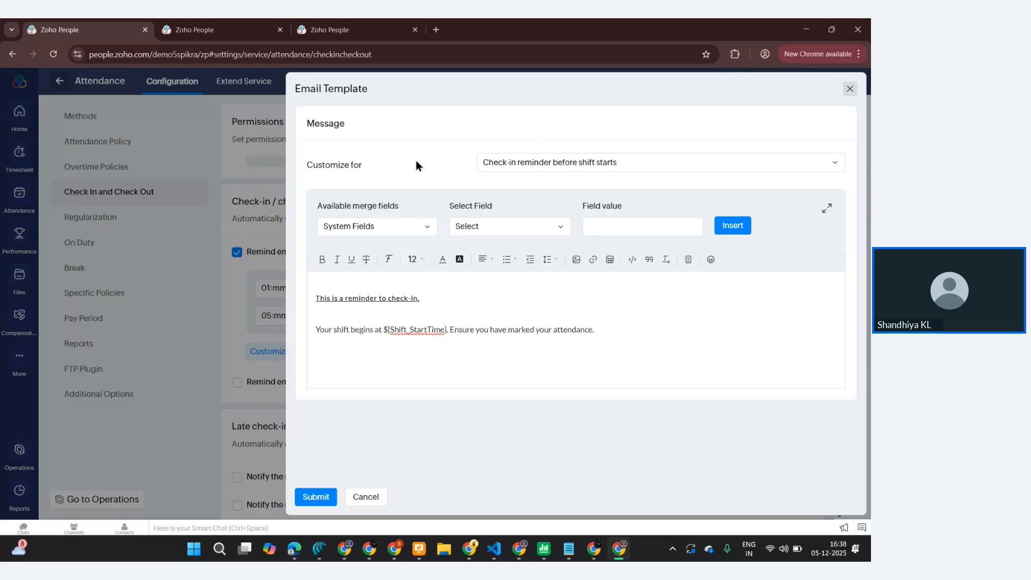
{"action": "left_click", "coordinate": [318, 498]}
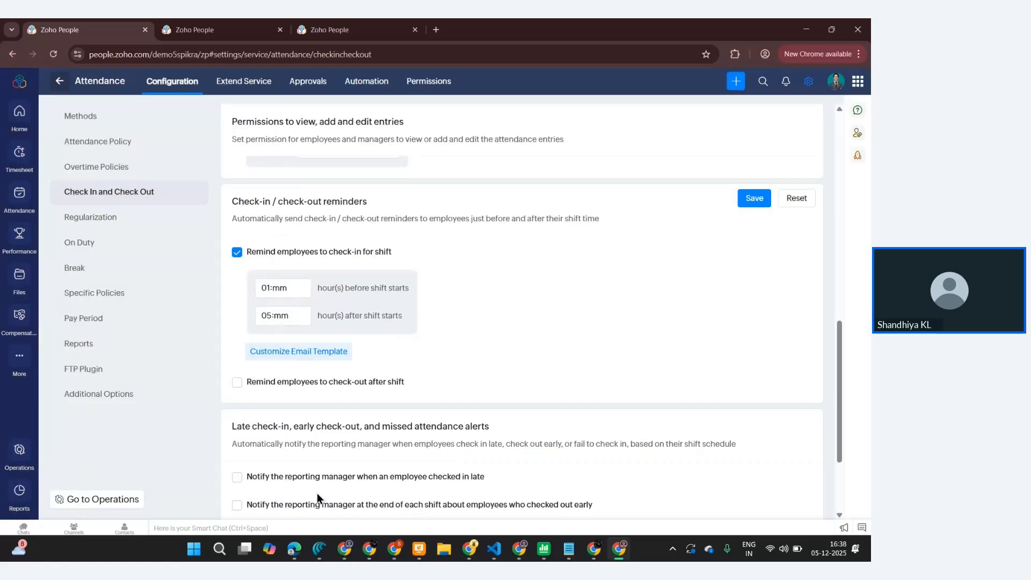
{"action": "left_click", "coordinate": [271, 316]}
{"action": "type", "text": "1"}
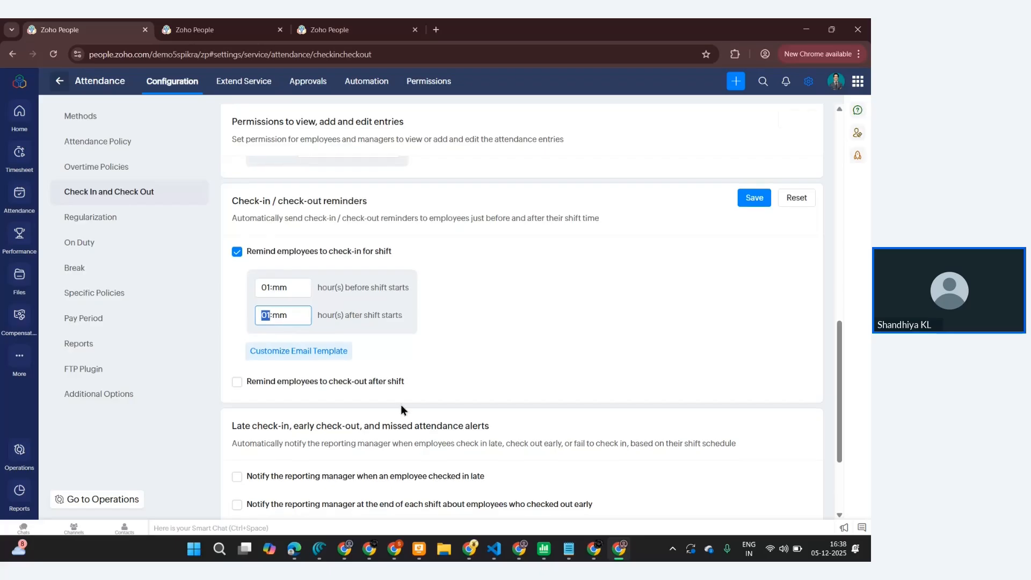
- Review your own attendance summary in the other tab, moving to the next week and the calendar view
{"action": "scroll", "coordinate": [400, 404], "scroll_direction": "down", "scroll_amount": 2}
{"action": "scroll", "coordinate": [401, 405], "scroll_direction": "down", "scroll_amount": 1}
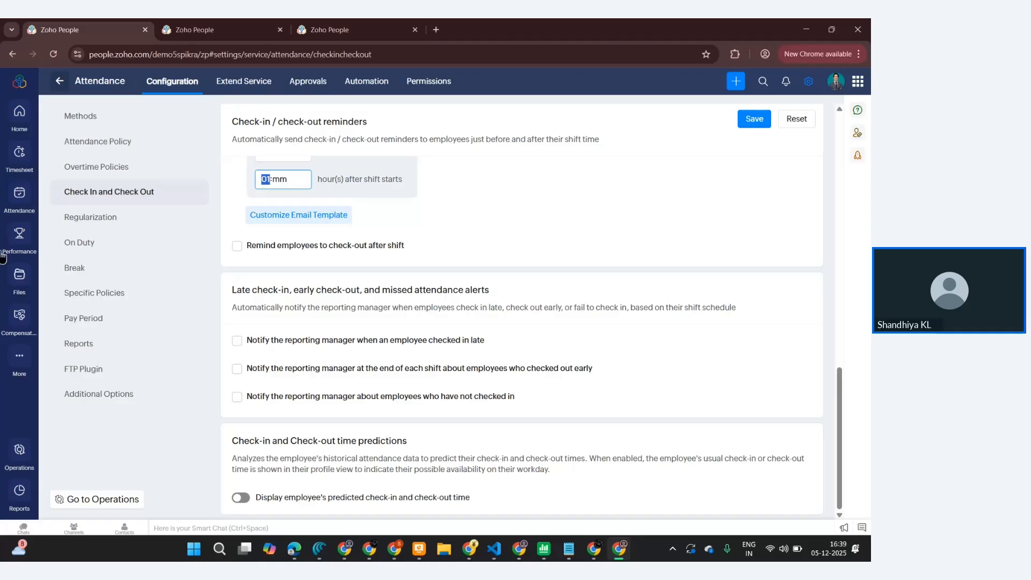
{"action": "left_click", "coordinate": [18, 214]}
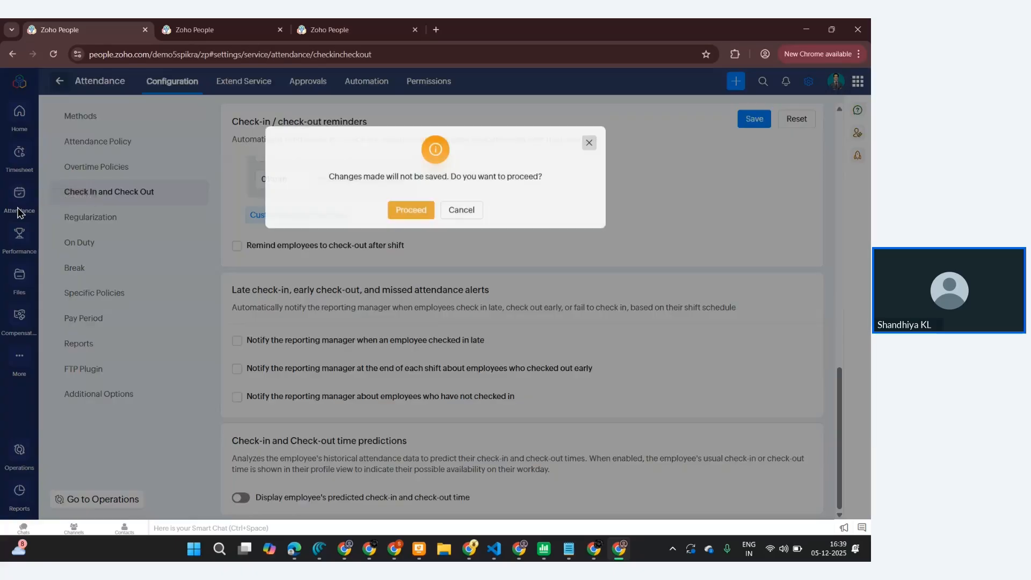
{"action": "left_click", "coordinate": [218, 30]}
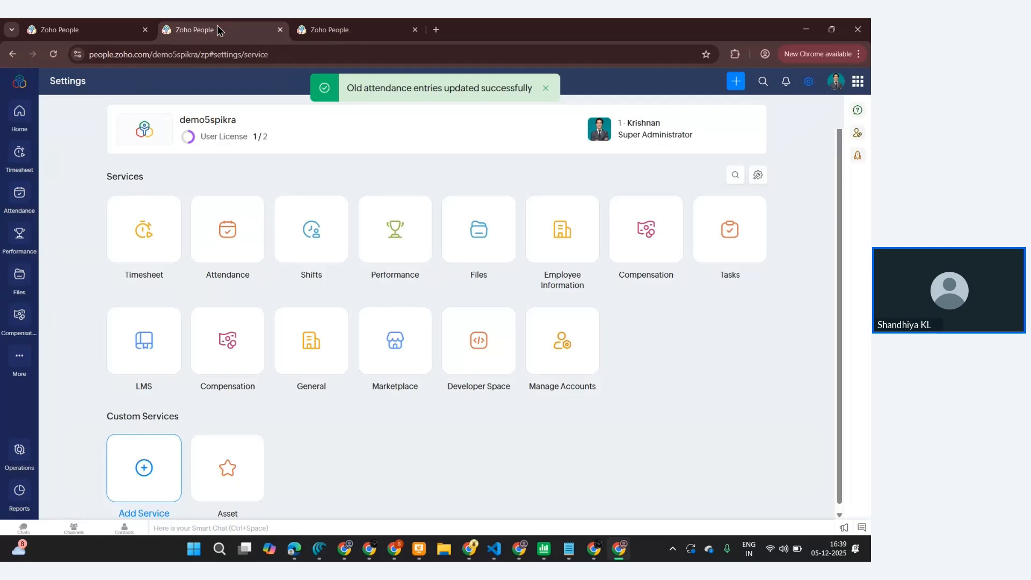
{"action": "left_click", "coordinate": [19, 198]}
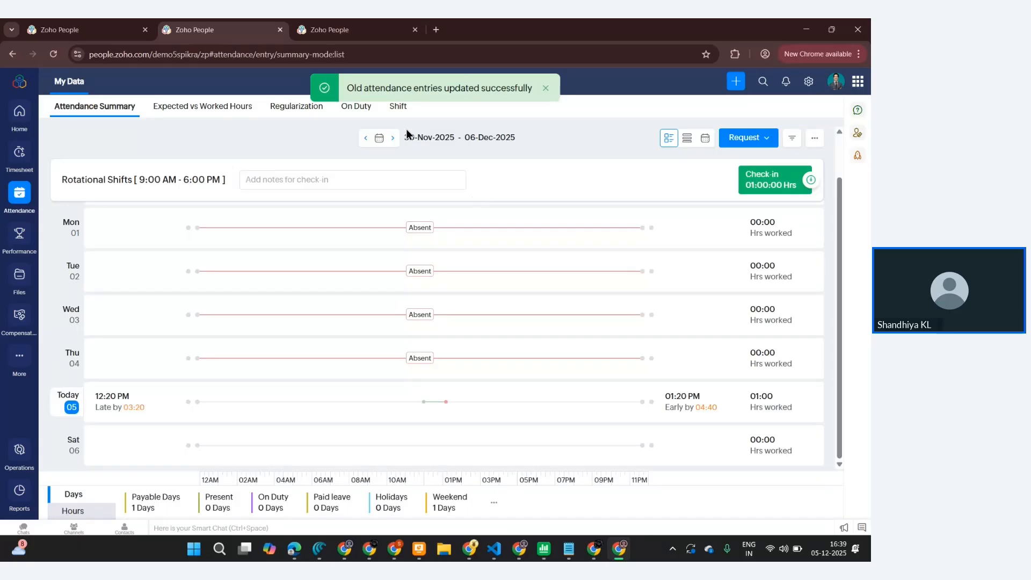
{"action": "left_click", "coordinate": [391, 138]}
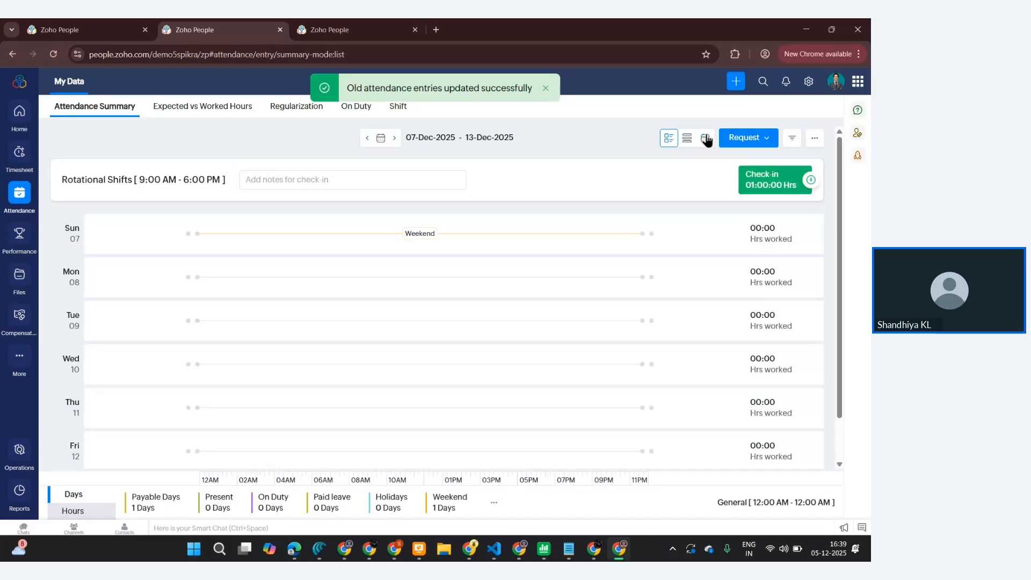
{"action": "left_click", "coordinate": [705, 138]}
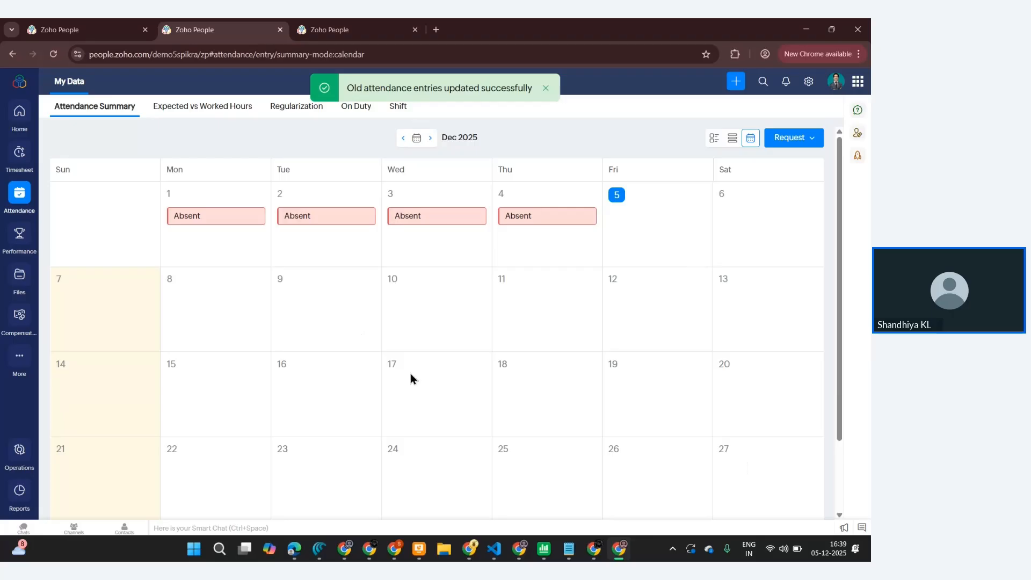
- Open the Regularization settings, discarding the unsaved check-in and check-out changes
{"action": "left_click", "coordinate": [69, 22]}
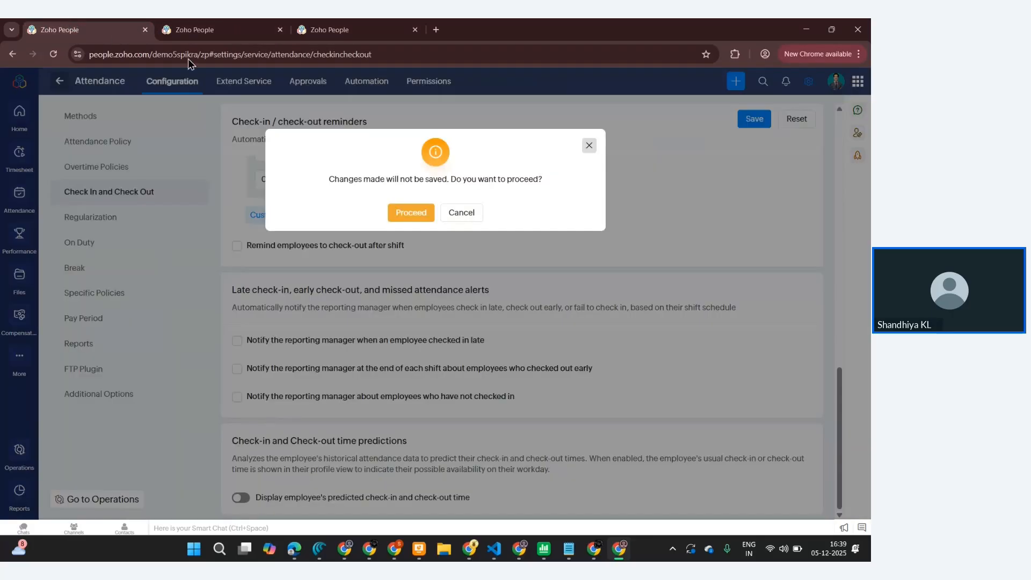
{"action": "left_click", "coordinate": [585, 154]}
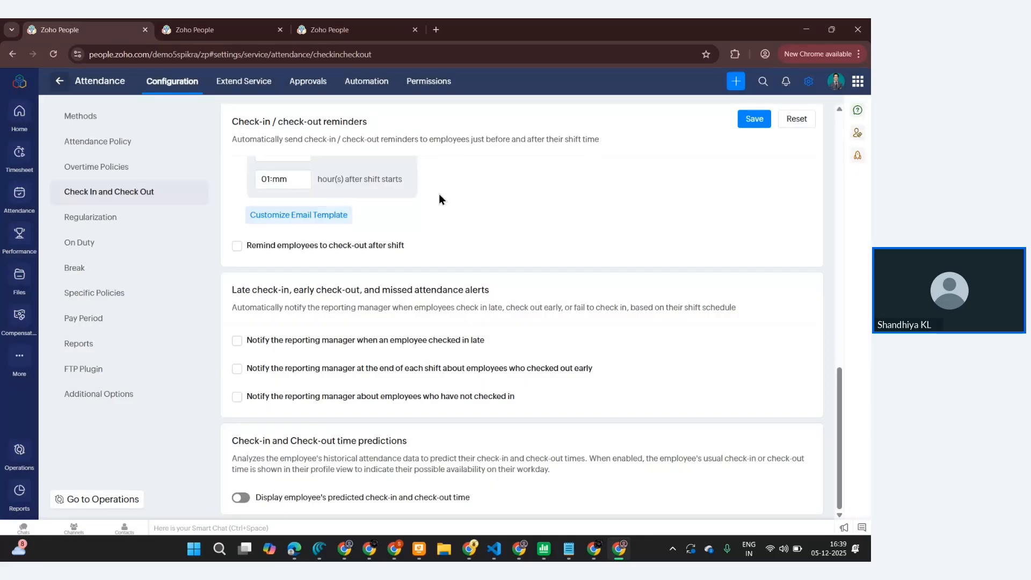
{"action": "left_click", "coordinate": [92, 219]}
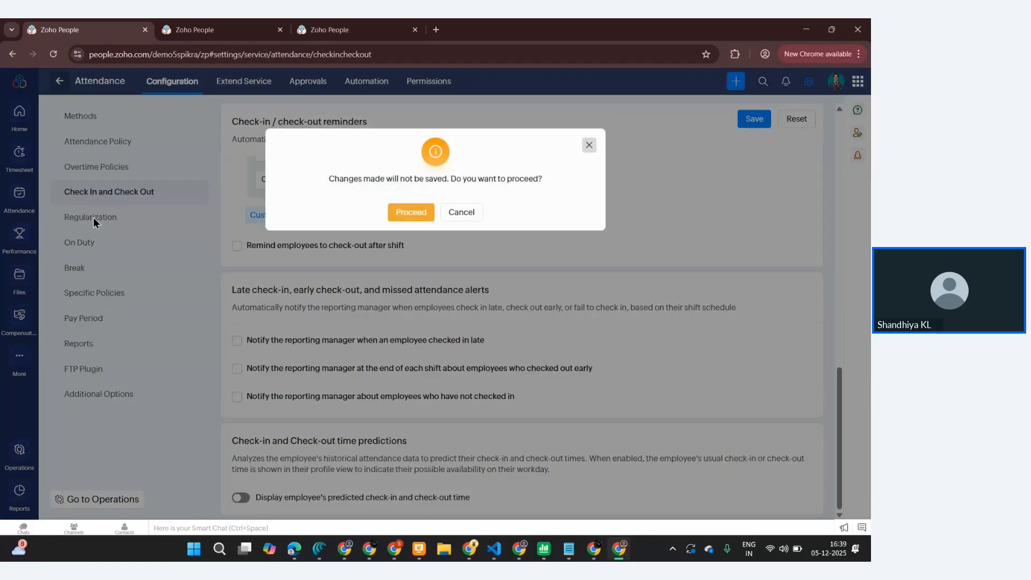
{"action": "left_click", "coordinate": [411, 213]}
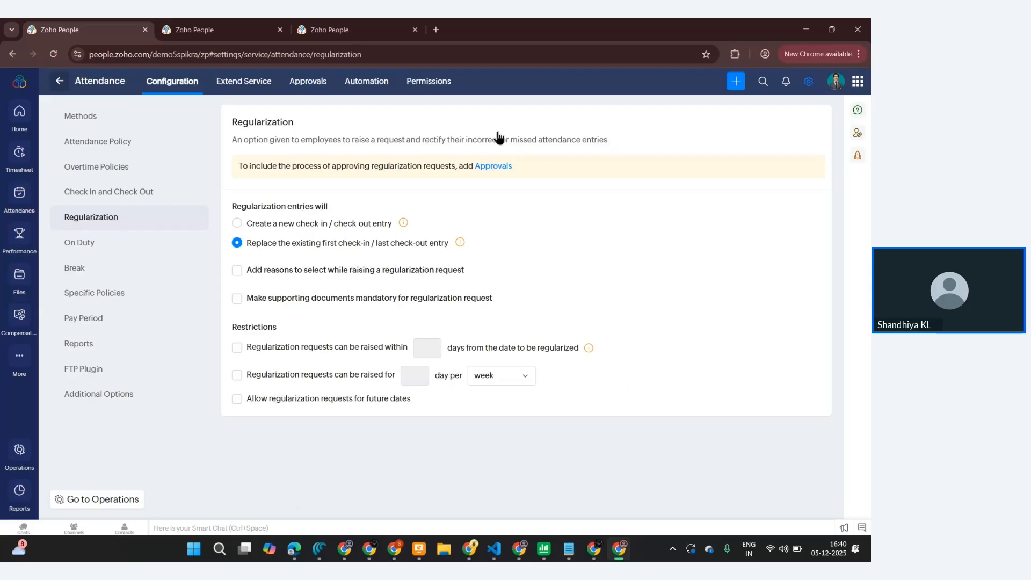
- Add a new on-duty type named on site
{"action": "left_click", "coordinate": [97, 248]}
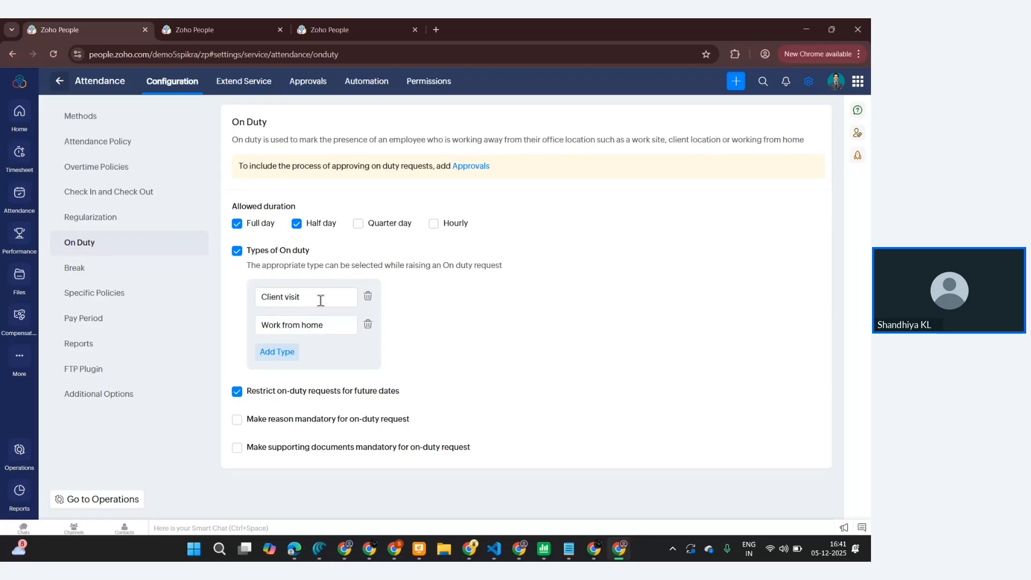
{"action": "left_click", "coordinate": [296, 355]}
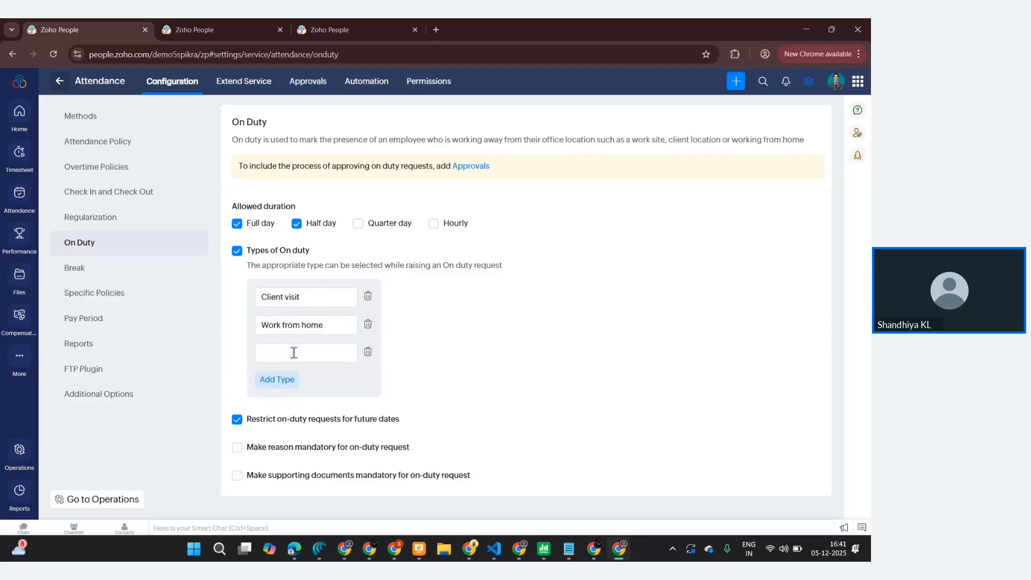
{"action": "type", "text": "on siete"}
{"action": "key", "text": "BackSpace"}
{"action": "key", "text": "BackSpace"}
{"action": "key", "text": "BackSpace"}
{"action": "type", "text": "te"}
{"action": "left_click", "coordinate": [414, 373]}
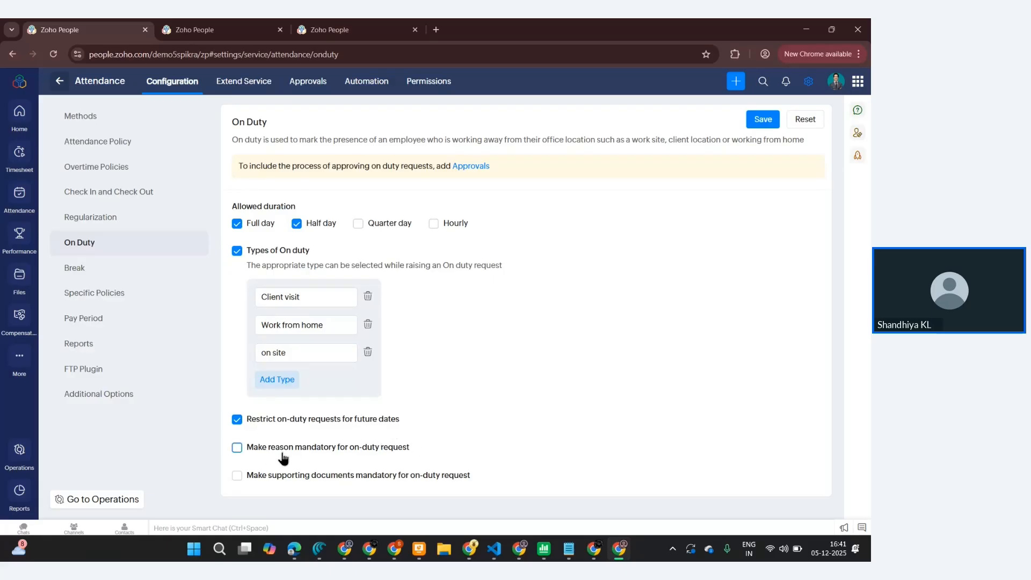
- Make a reason and supporting documents mandatory for on-duty requests and save the on-duty settings
{"action": "left_click", "coordinate": [238, 452]}
{"action": "left_click", "coordinate": [237, 478]}
{"action": "left_click", "coordinate": [762, 121]}
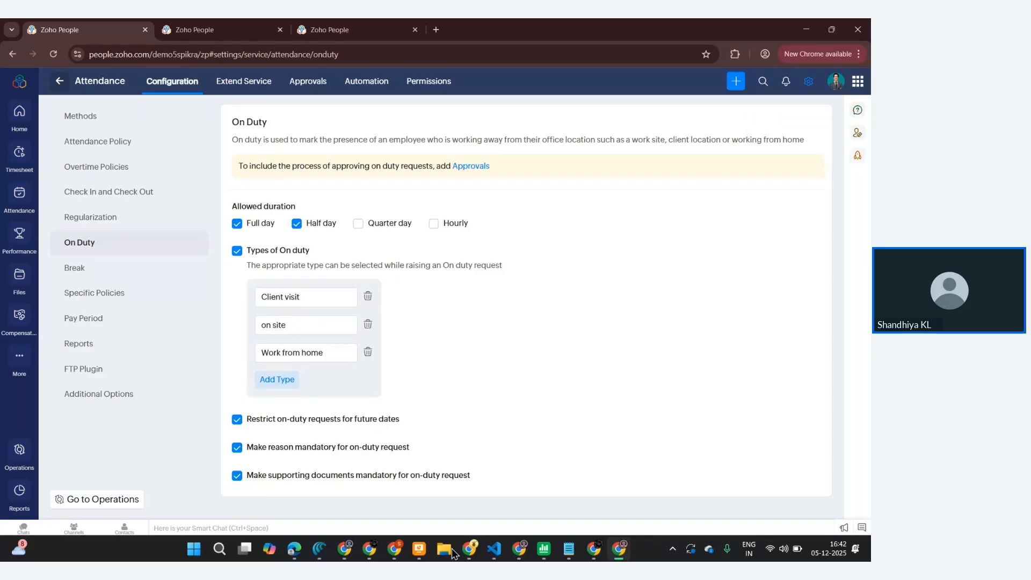
- Start adding a break named Shirt Break
{"action": "left_click", "coordinate": [81, 270]}
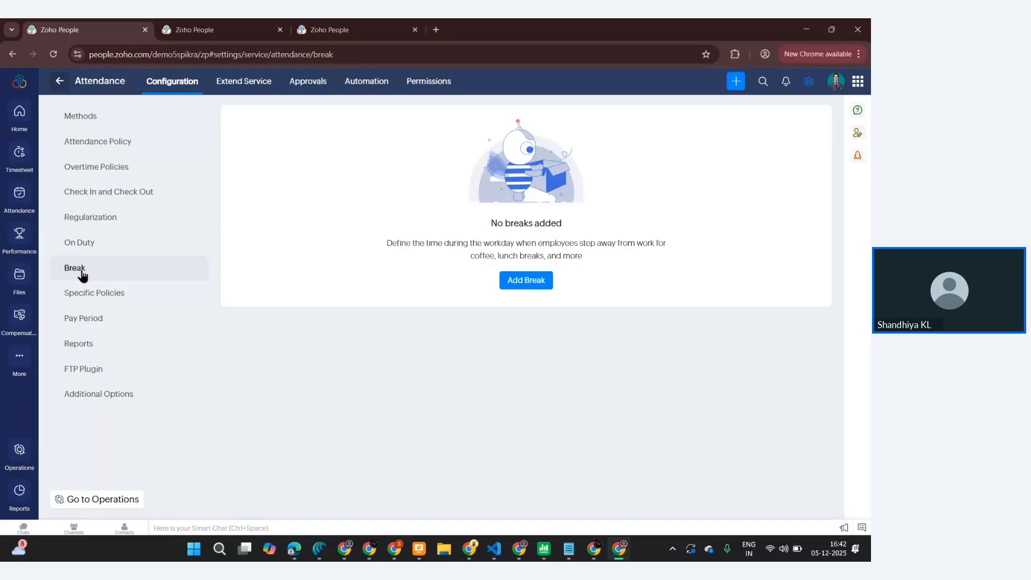
{"action": "left_click", "coordinate": [523, 279]}
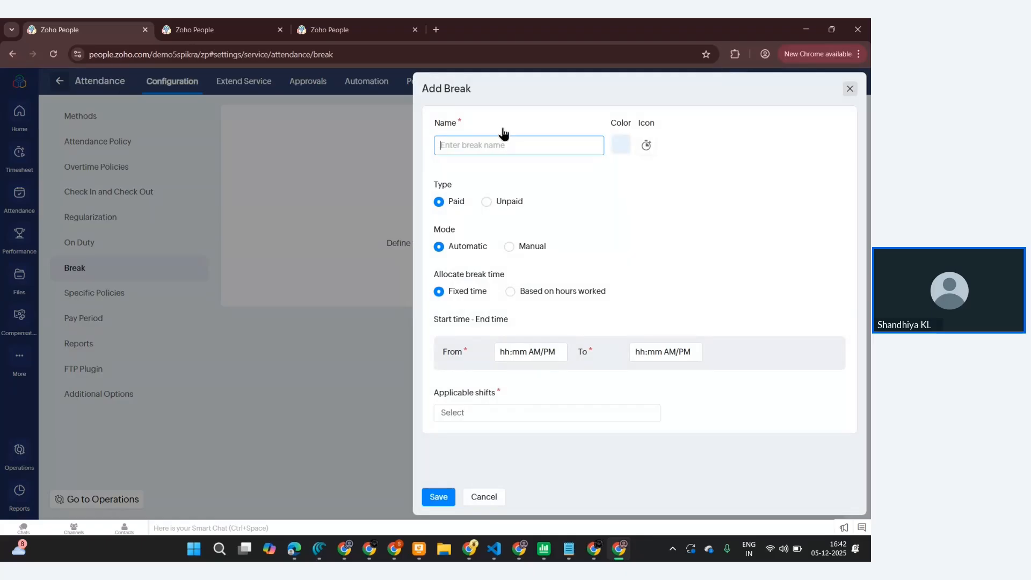
{"action": "type", "text": "Shirt Break"}
- Choose a light orange color and the coffee cup icon for the break
{"action": "left_click", "coordinate": [623, 151]}
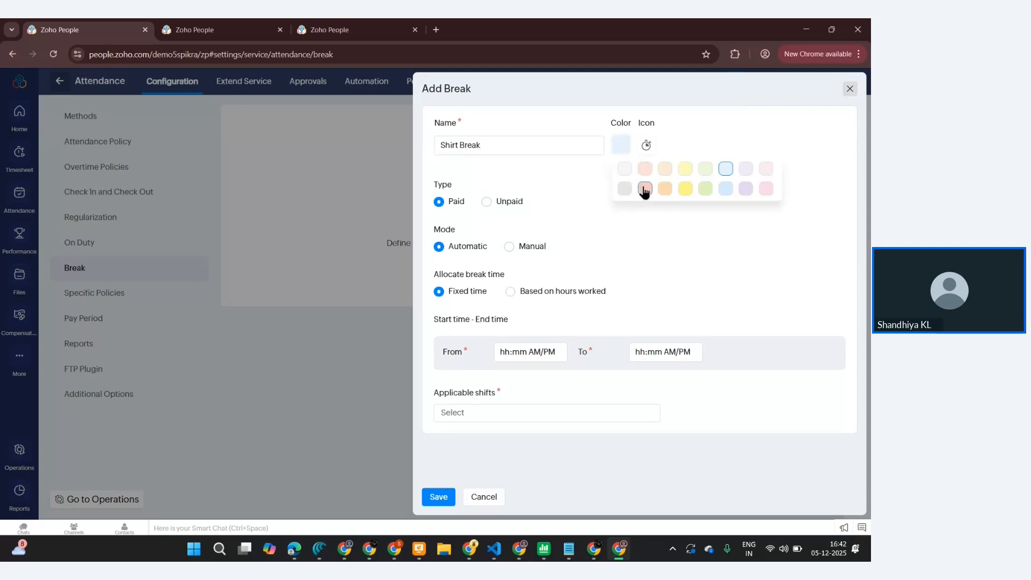
{"action": "left_click", "coordinate": [644, 189]}
{"action": "left_click", "coordinate": [646, 155]}
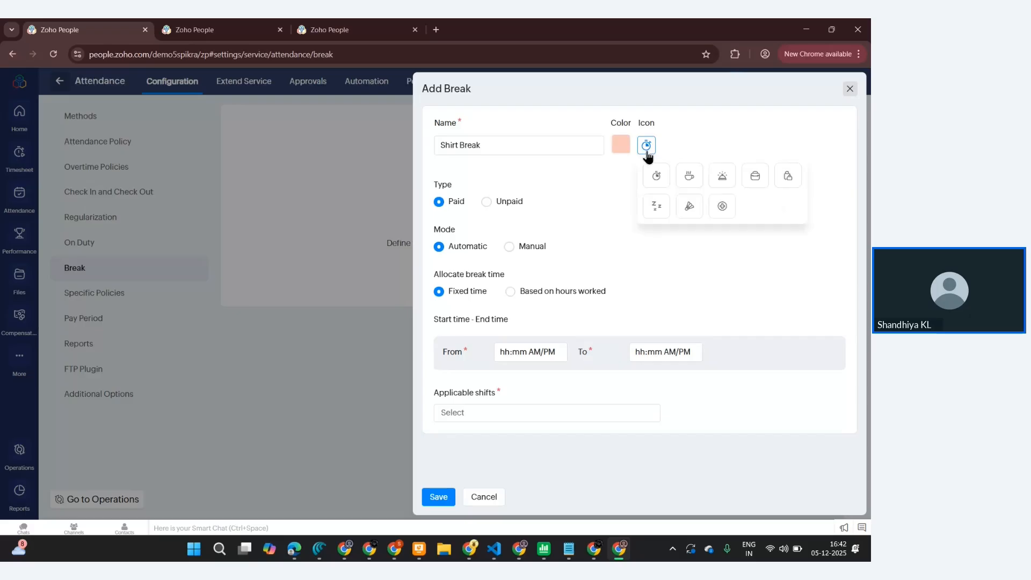
{"action": "left_click", "coordinate": [692, 182]}
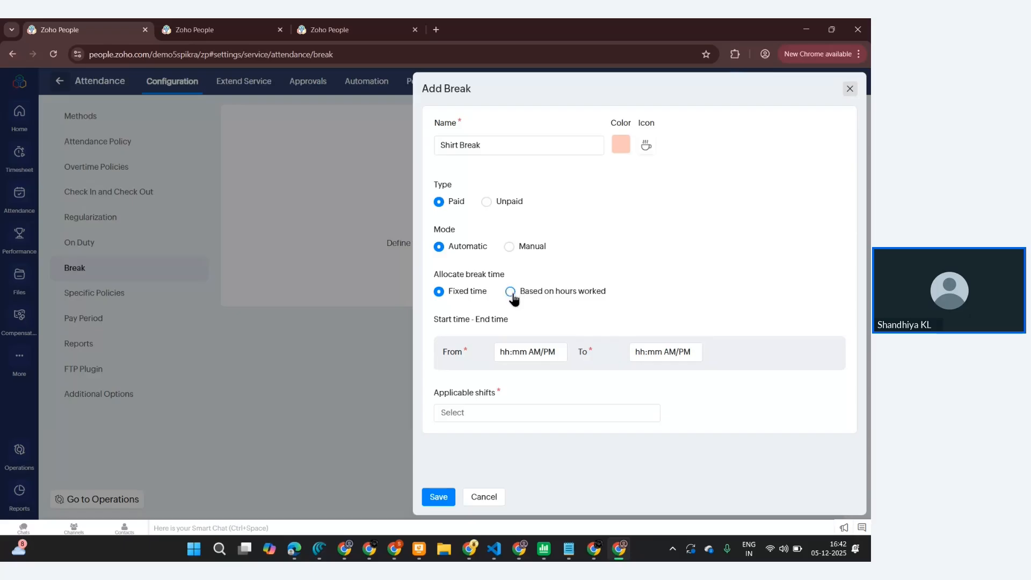
- Set the break's time from 11:00 AM to 11:40 AM
{"action": "left_click", "coordinate": [512, 353]}
{"action": "double_click", "coordinate": [512, 353]}
{"action": "type", "text": "1:mm AM"}
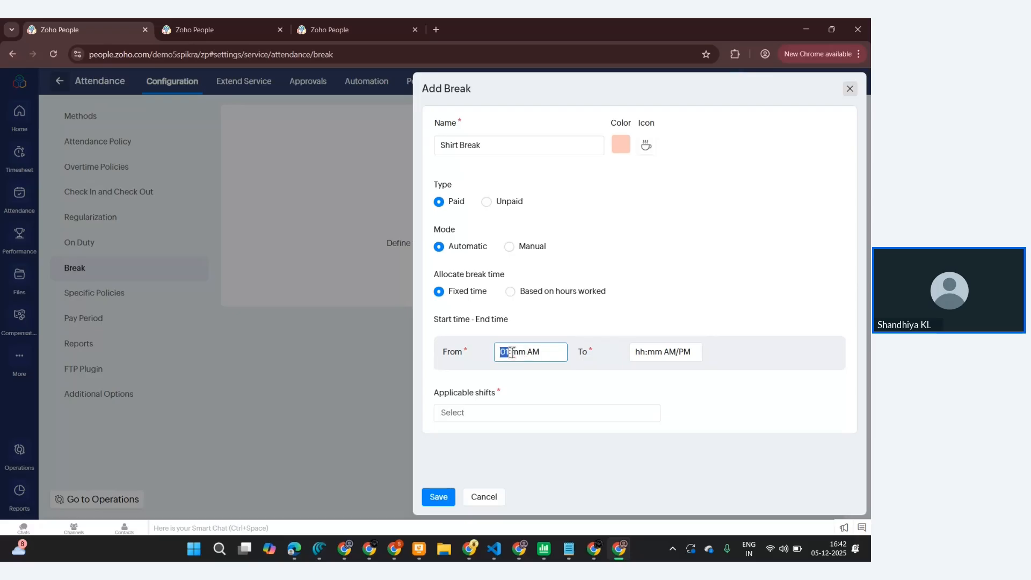
{"action": "type", "text": "0"}
{"action": "type", "text": "11"}
{"action": "key", "text": "Tab"}
{"action": "type", "text": "0"}
{"action": "left_click", "coordinate": [641, 352]}
{"action": "type", "text": "0"}
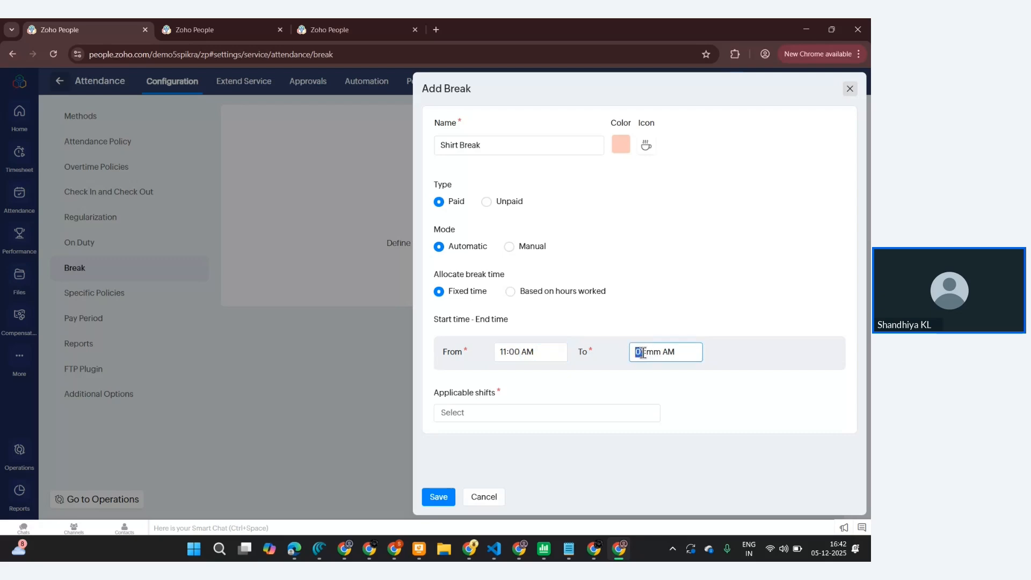
{"action": "type", "text": "11"}
{"action": "key", "text": "Right"}
{"action": "type", "text": "40"}
- Apply the break to the General, Night and Rotational Shifts shifts and save it
{"action": "left_click", "coordinate": [575, 414]}
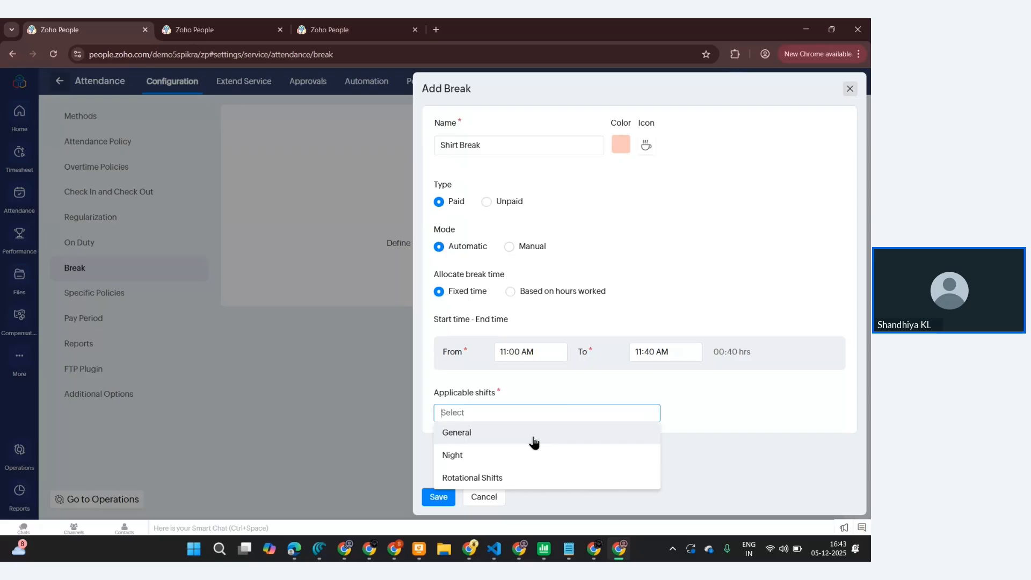
{"action": "left_click", "coordinate": [519, 436]}
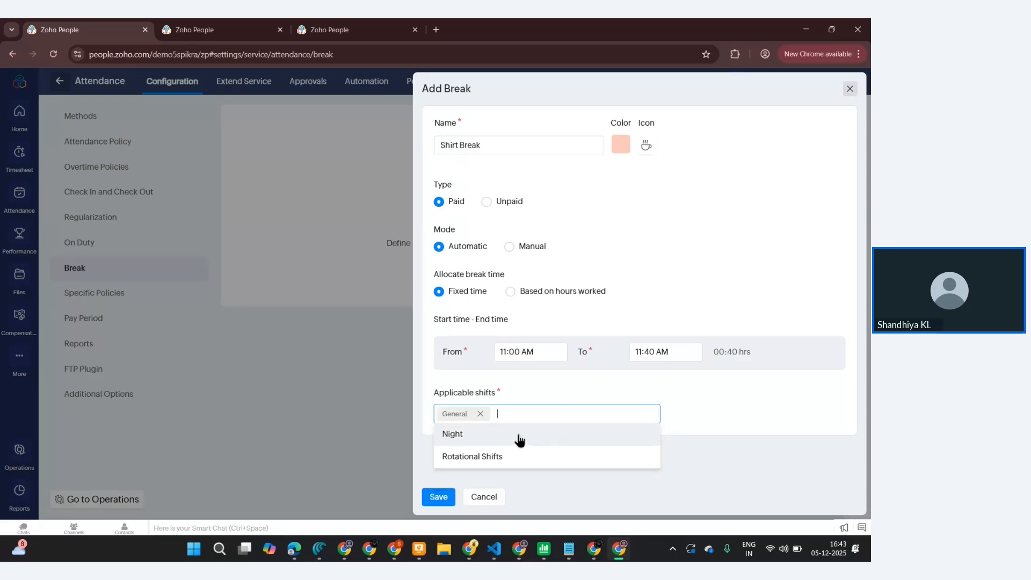
{"action": "left_click", "coordinate": [520, 436]}
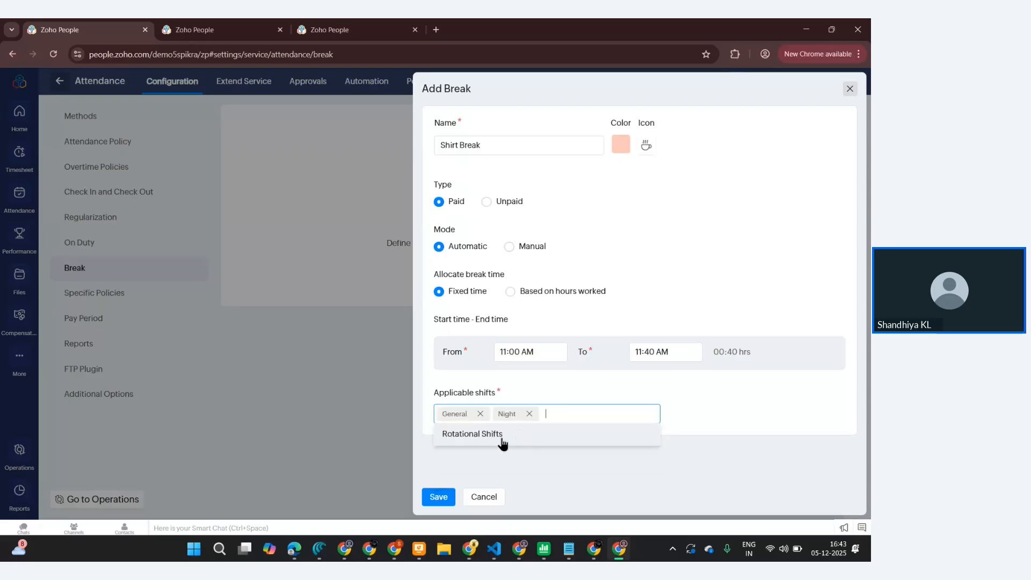
{"action": "left_click", "coordinate": [501, 438]}
{"action": "left_click", "coordinate": [445, 495]}
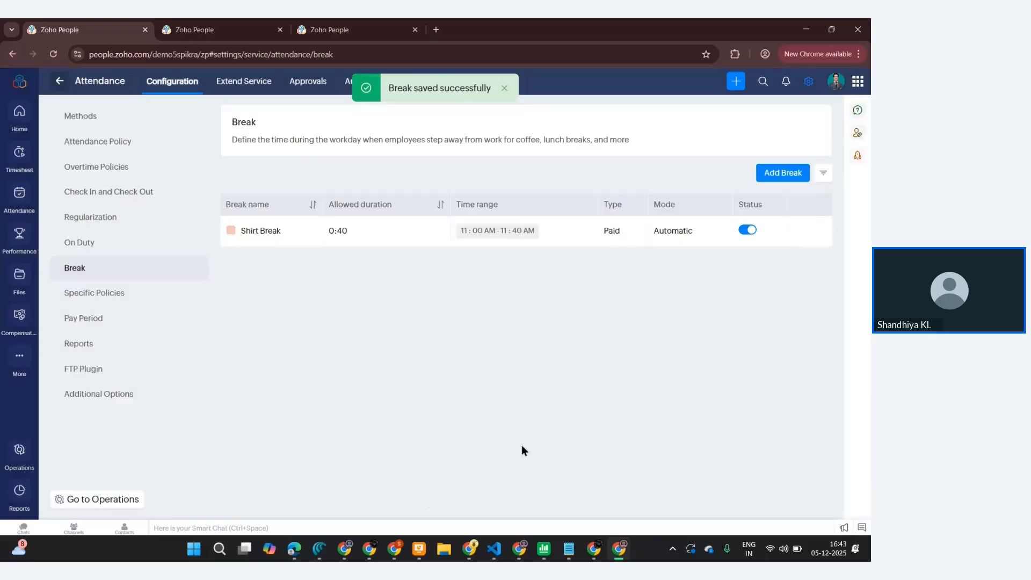
- Rename the break to Short Break and save the change
{"action": "left_click", "coordinate": [269, 236]}
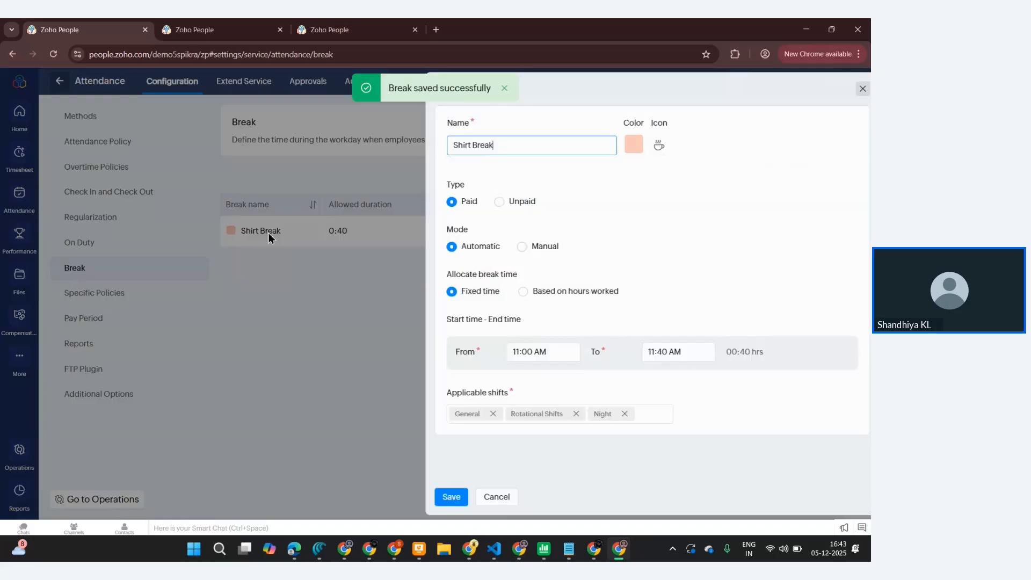
{"action": "left_click", "coordinate": [453, 143]}
{"action": "key", "text": "BackSpace"}
{"action": "type", "text": "o"}
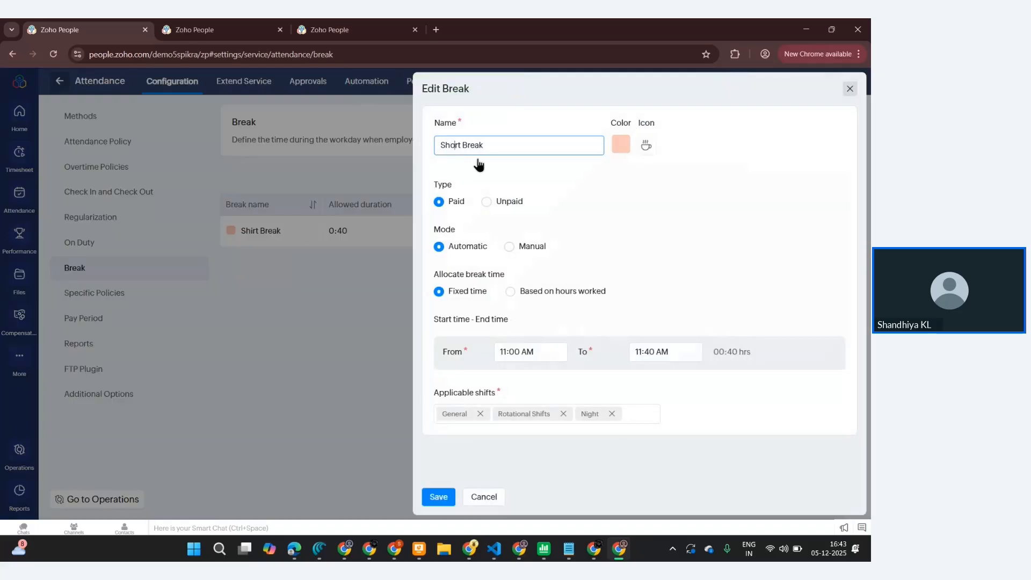
{"action": "left_click", "coordinate": [442, 498]}
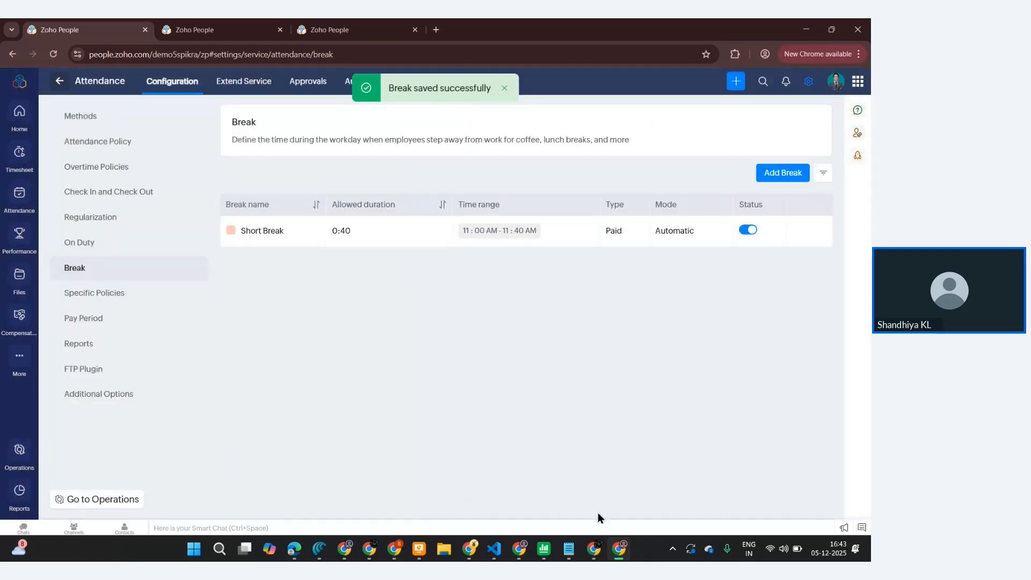
- Start adding another break named Lunch Break
{"action": "left_click", "coordinate": [786, 175]}
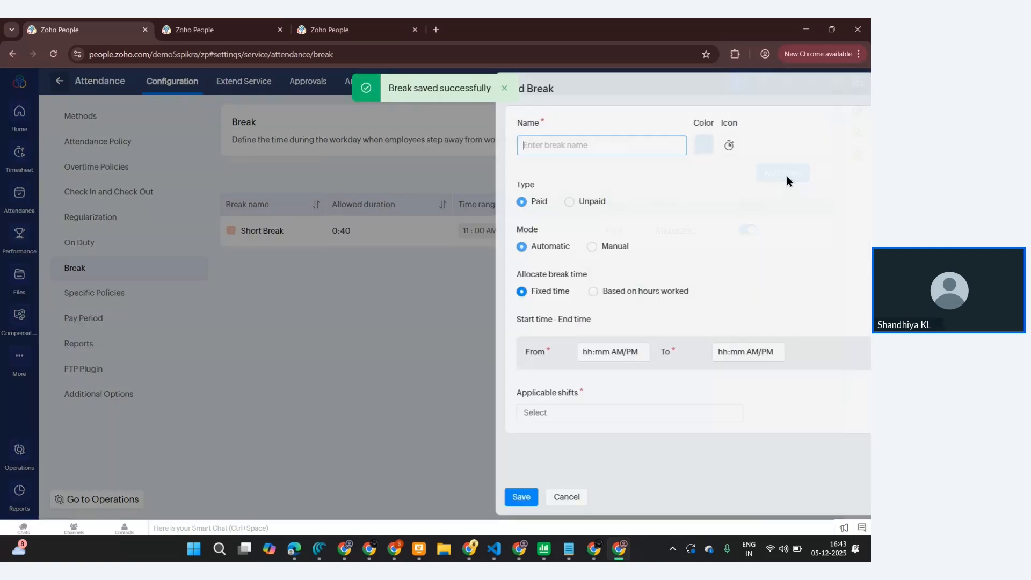
{"action": "type", "text": "Lu"}
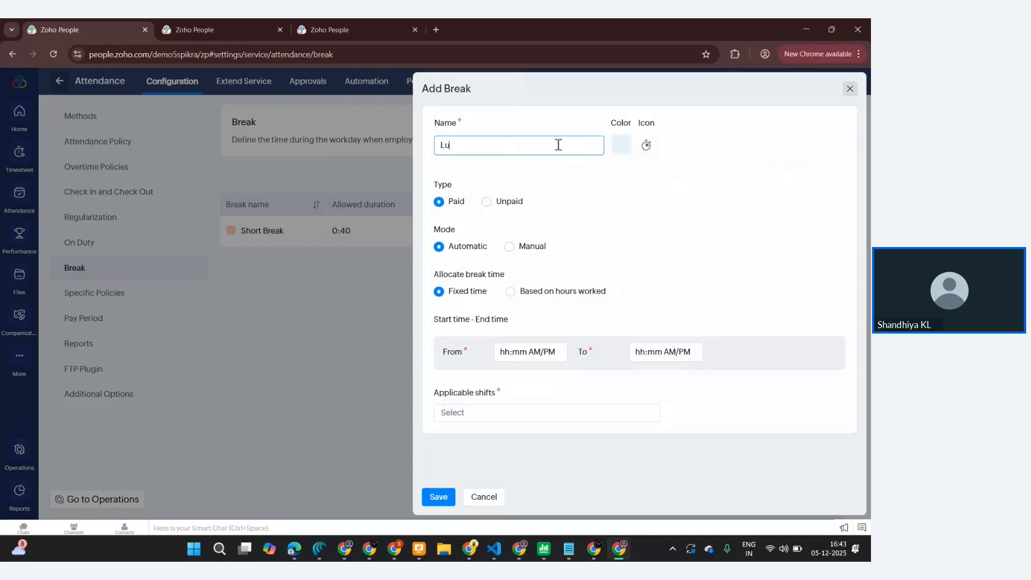
{"action": "type", "text": "nch Break"}
- Choose a light orange color and the lunch box icon for the Lunch Break
{"action": "left_click", "coordinate": [621, 144]}
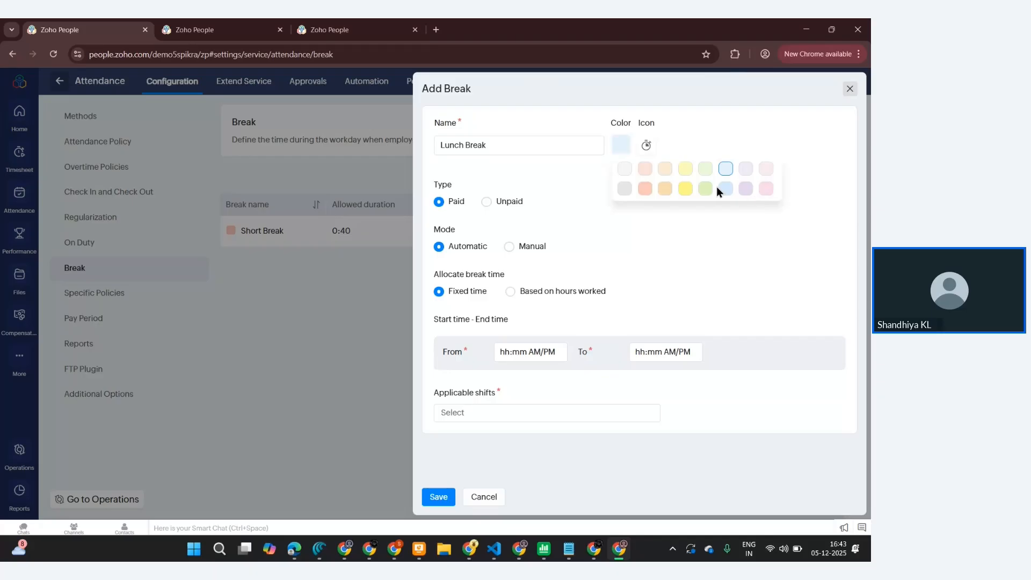
{"action": "left_click", "coordinate": [664, 189]}
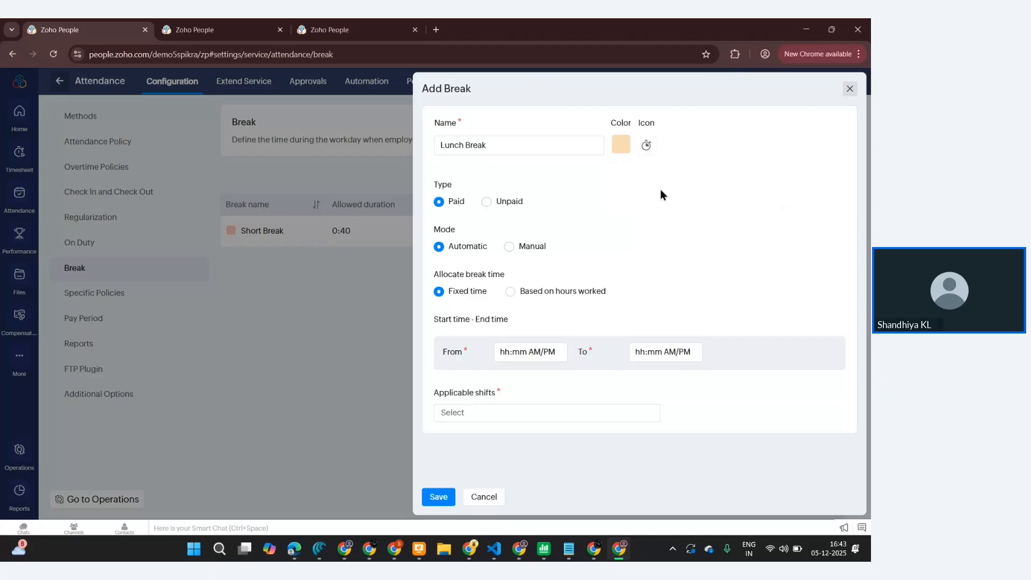
{"action": "left_click", "coordinate": [646, 145]}
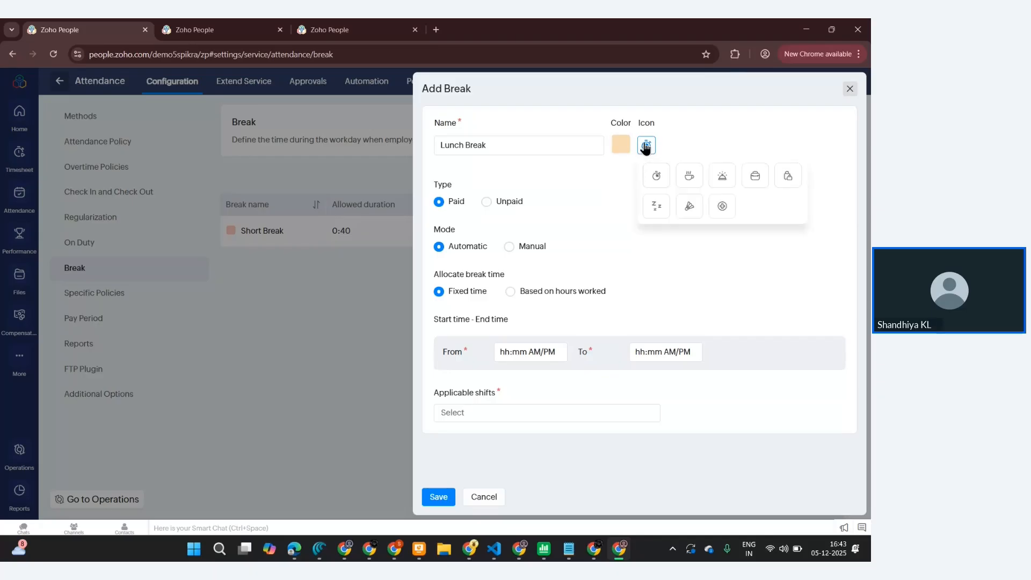
{"action": "left_click", "coordinate": [755, 176]}
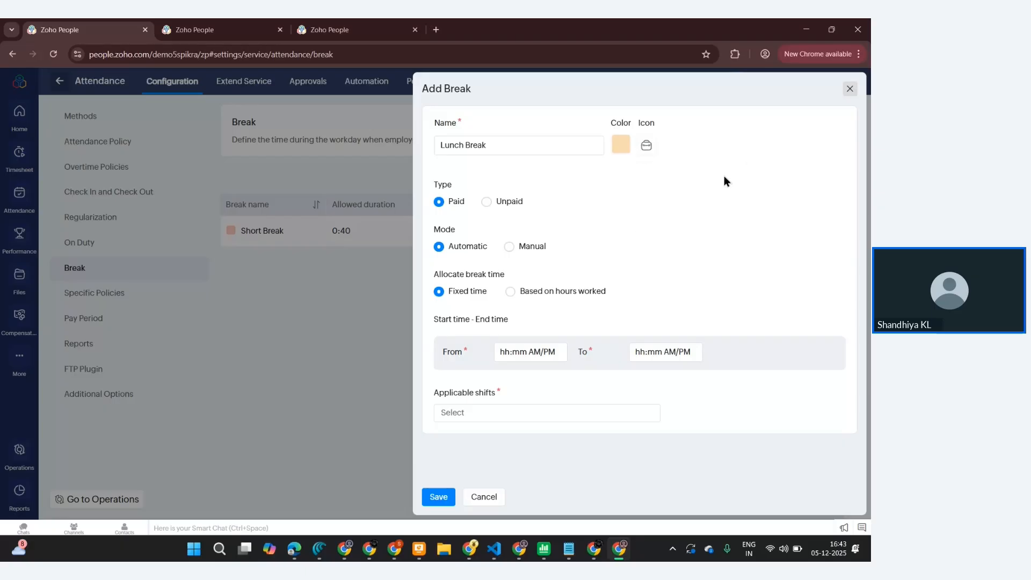
- Set the Lunch Break's time from 01:00 PM to 02:30 PM
{"action": "left_click", "coordinate": [503, 352]}
{"action": "type", "text": "12"}
{"action": "type", "text": "1"}
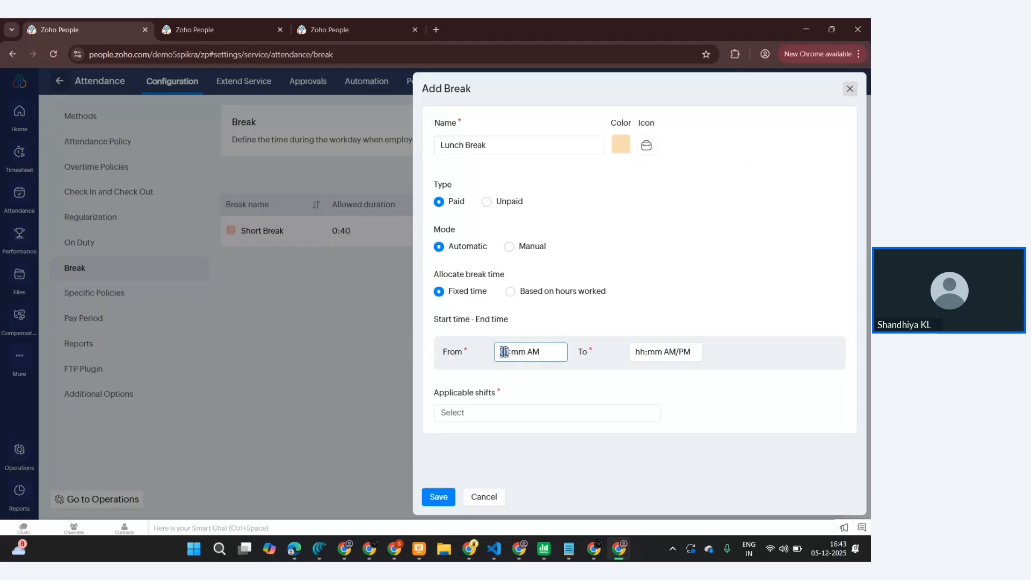
{"action": "key", "text": "Tab"}
{"action": "type", "text": "00"}
{"action": "left_click", "coordinate": [528, 355]}
{"action": "type", "text": "p"}
{"action": "left_click", "coordinate": [645, 350]}
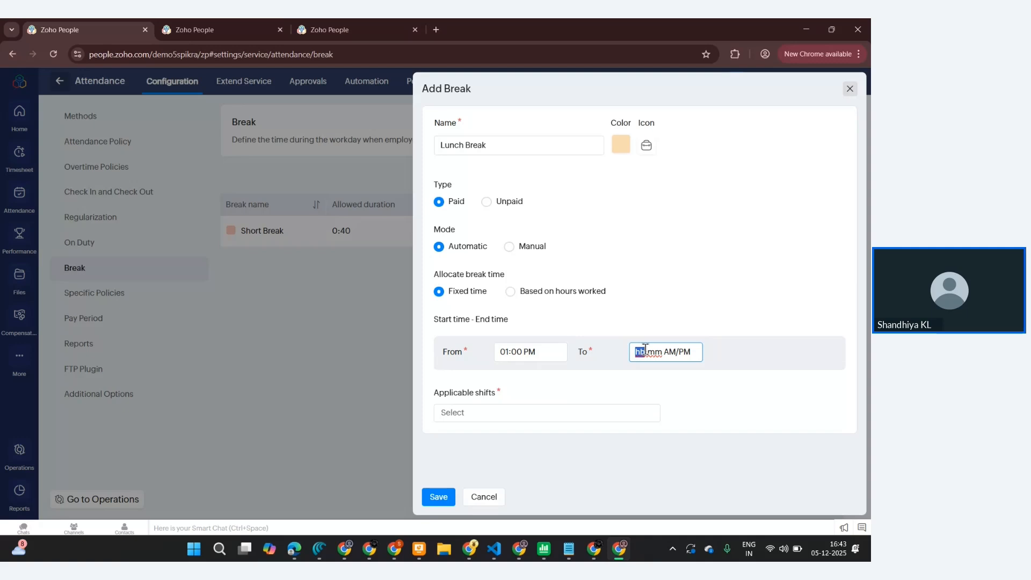
{"action": "type", "text": "2:30p"}
- Apply the Lunch Break to the General, Night and Rotational Shifts shifts and try to save it
{"action": "left_click", "coordinate": [504, 411]}
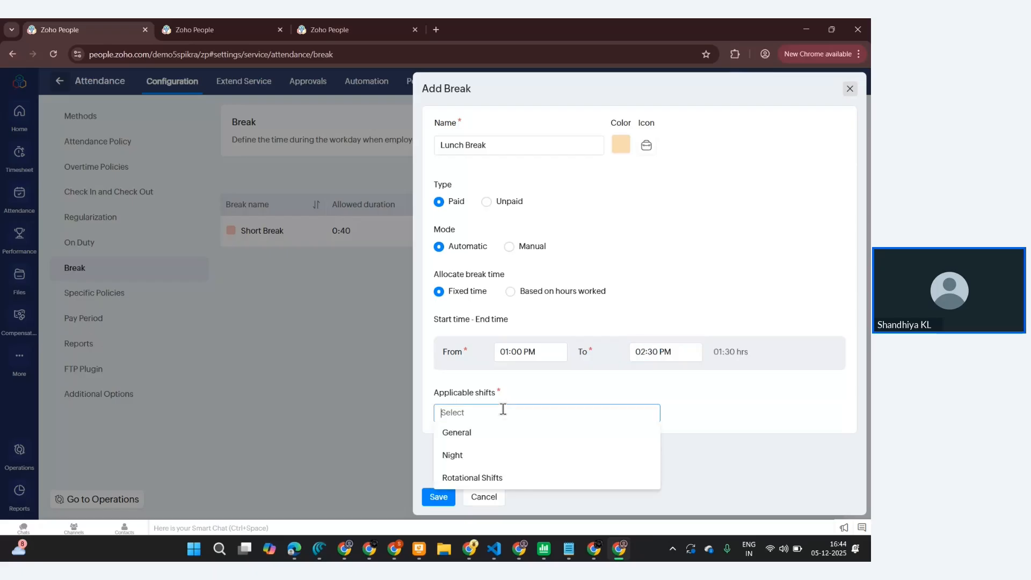
{"action": "left_click", "coordinate": [486, 433]}
{"action": "left_click", "coordinate": [487, 433]}
{"action": "left_click", "coordinate": [487, 433]}
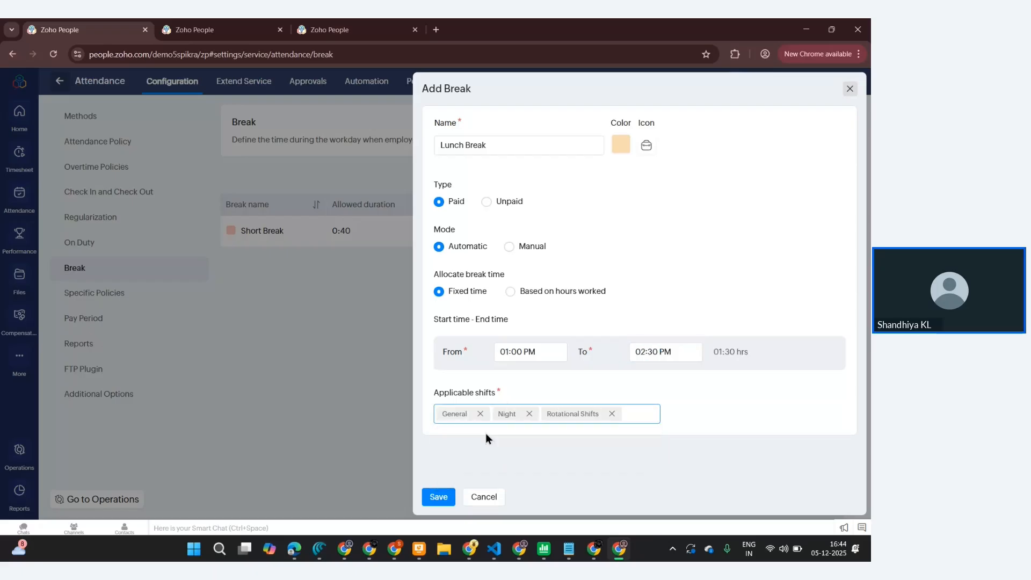
{"action": "left_click", "coordinate": [427, 499]}
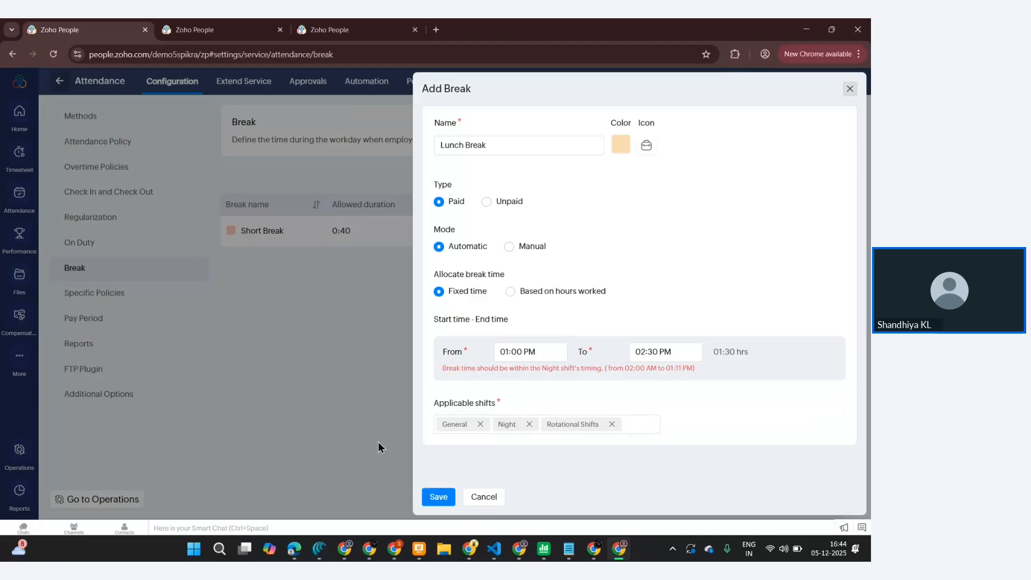
- Set the Lunch Break's end time to 01:30 PM and try saving again
{"action": "left_click", "coordinate": [646, 352]}
{"action": "type", "text": "01"}
{"action": "left_click", "coordinate": [438, 496]}
- Try switching the start time to AM with hour 12, then cancel adding the Lunch Break
{"action": "double_click", "coordinate": [528, 351]}
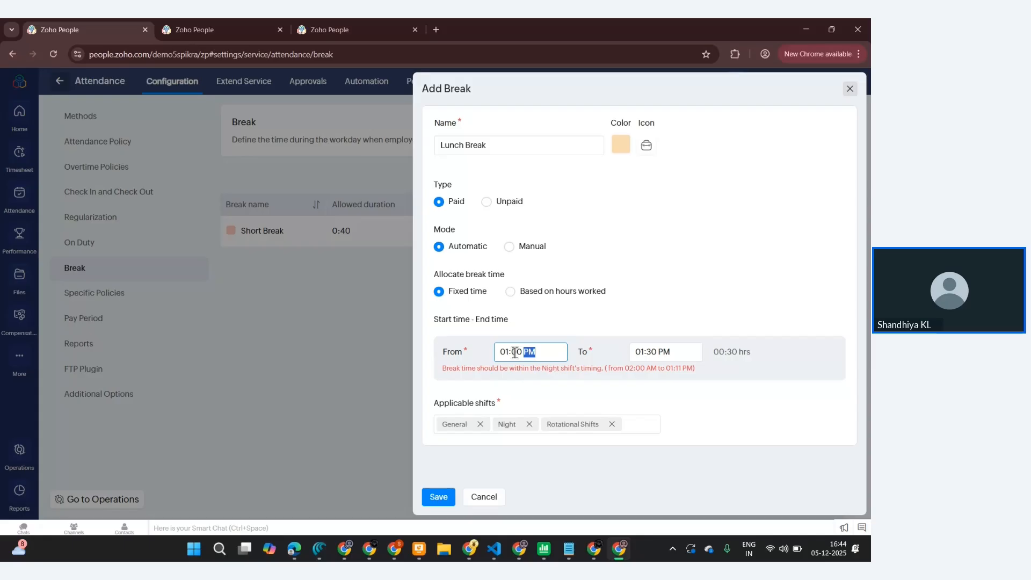
{"action": "type", "text": "a"}
{"action": "left_click", "coordinate": [442, 499]}
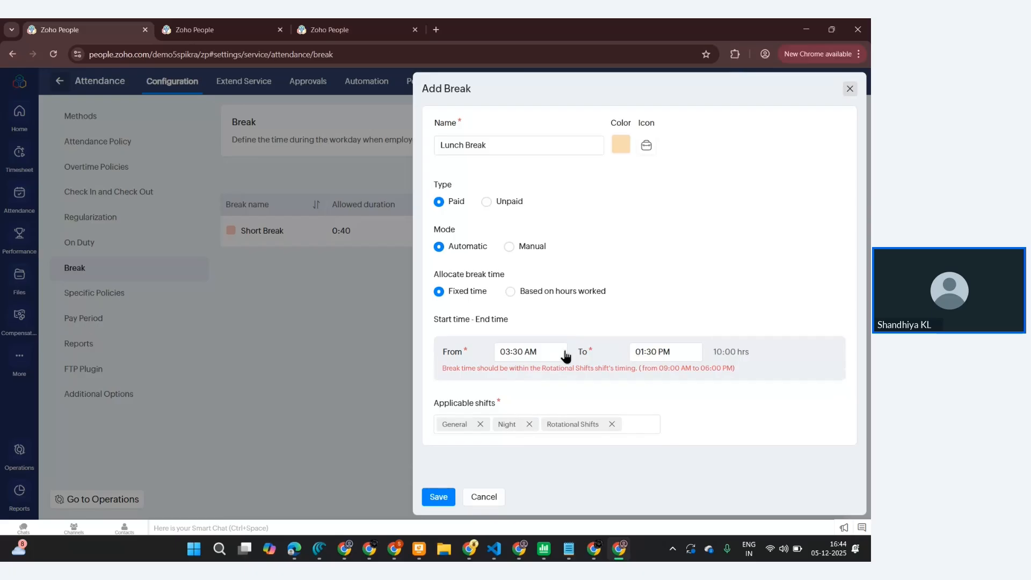
{"action": "left_click", "coordinate": [509, 352]}
{"action": "left_click", "coordinate": [509, 353]}
{"action": "type", "text": "12"}
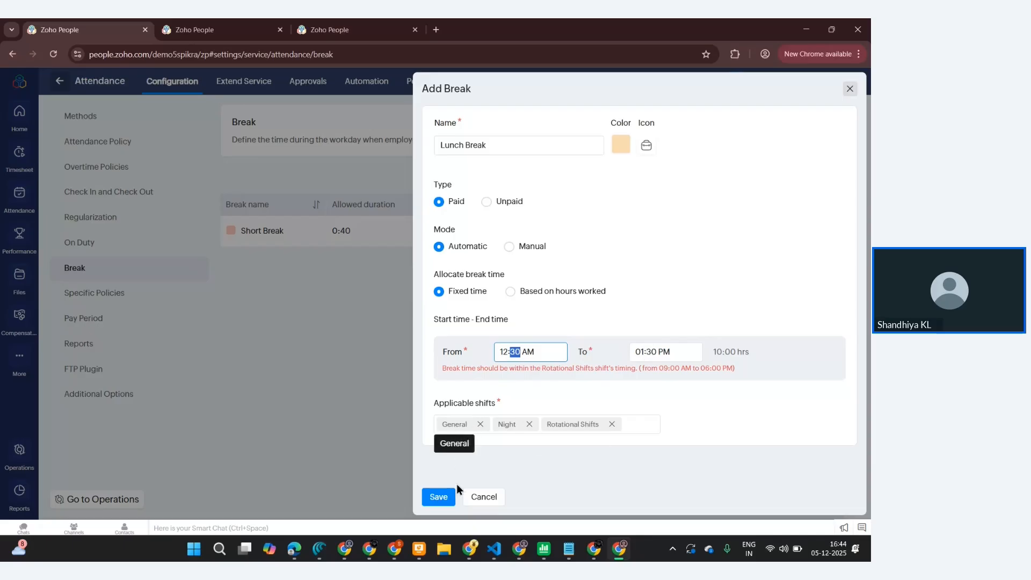
{"action": "left_click", "coordinate": [455, 500]}
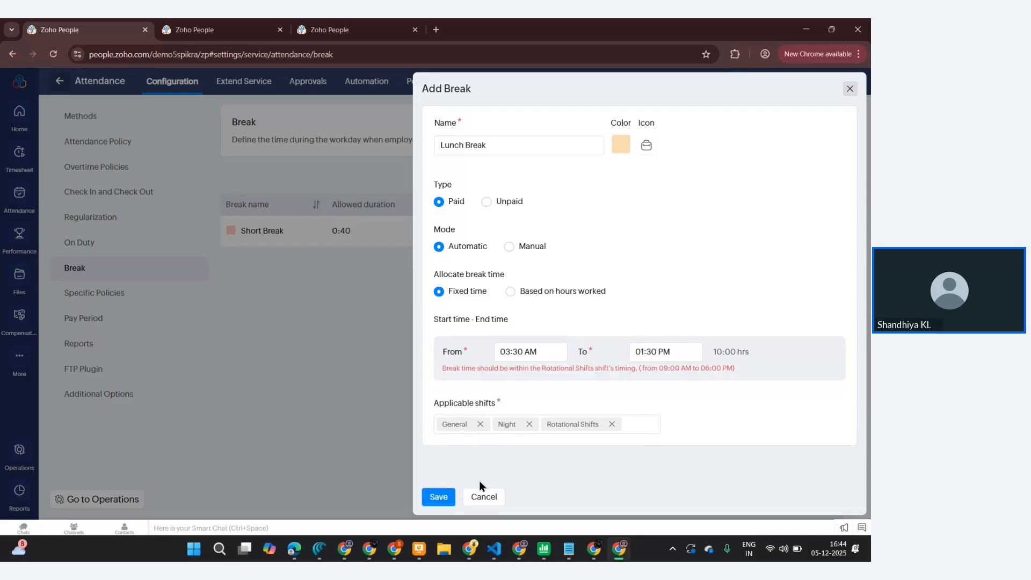
{"action": "left_click", "coordinate": [484, 497]}
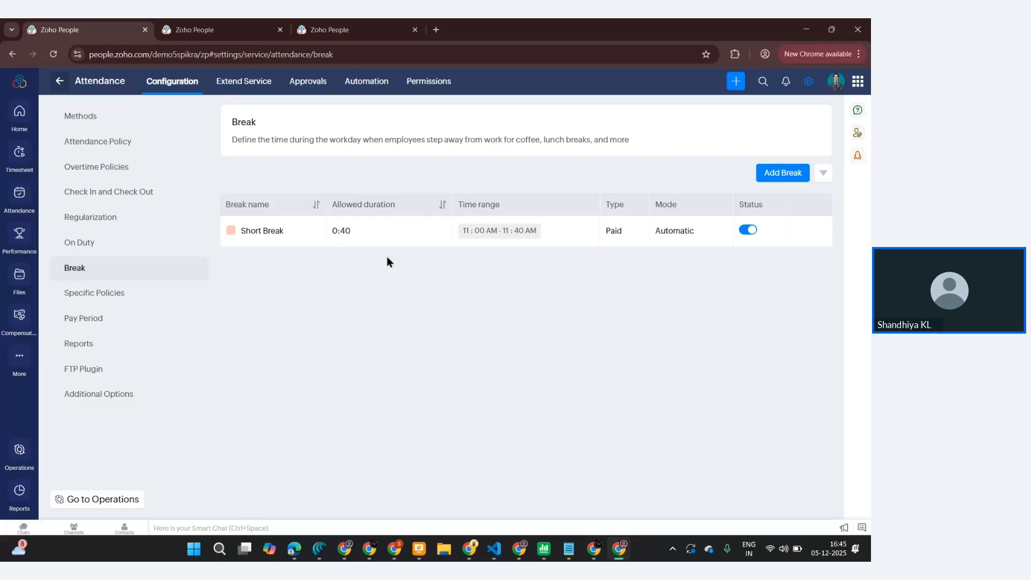
- Open the Specific PLan policy under Specific Policies and rename it to Specific Plan
{"action": "left_click", "coordinate": [112, 295]}
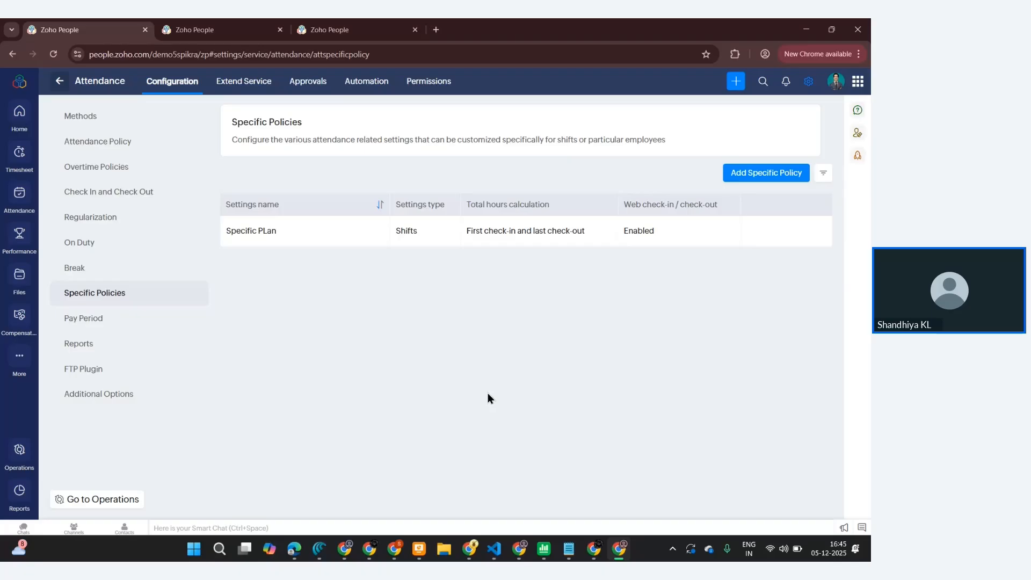
{"action": "left_click", "coordinate": [263, 231]}
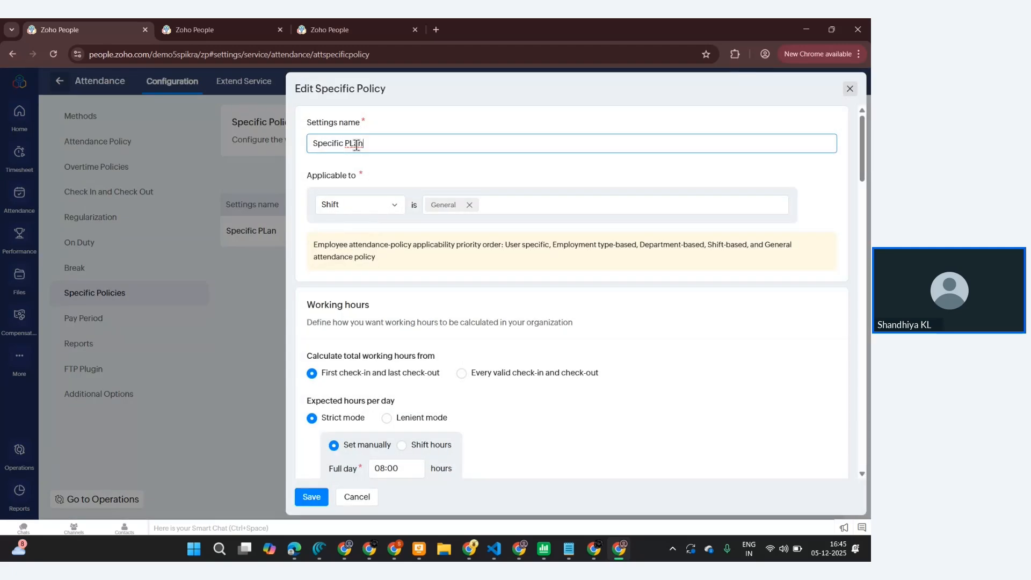
{"action": "key", "text": "BackSpace"}
{"action": "type", "text": "l"}
- Add Rotational Shifts to the policy's applicable shifts alongside General
{"action": "left_click", "coordinate": [486, 205]}
{"action": "left_click", "coordinate": [483, 231]}
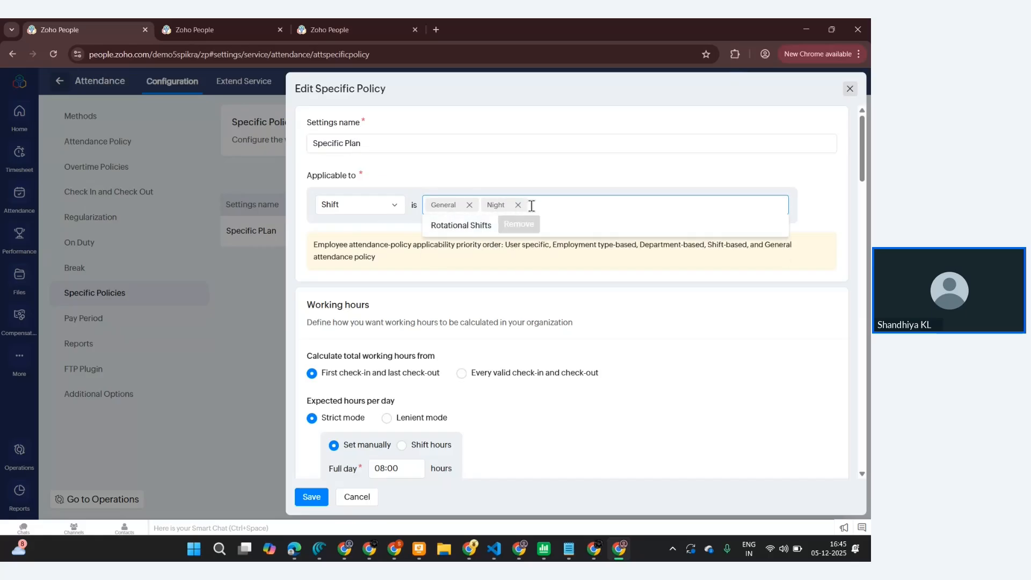
{"action": "left_click", "coordinate": [484, 228]}
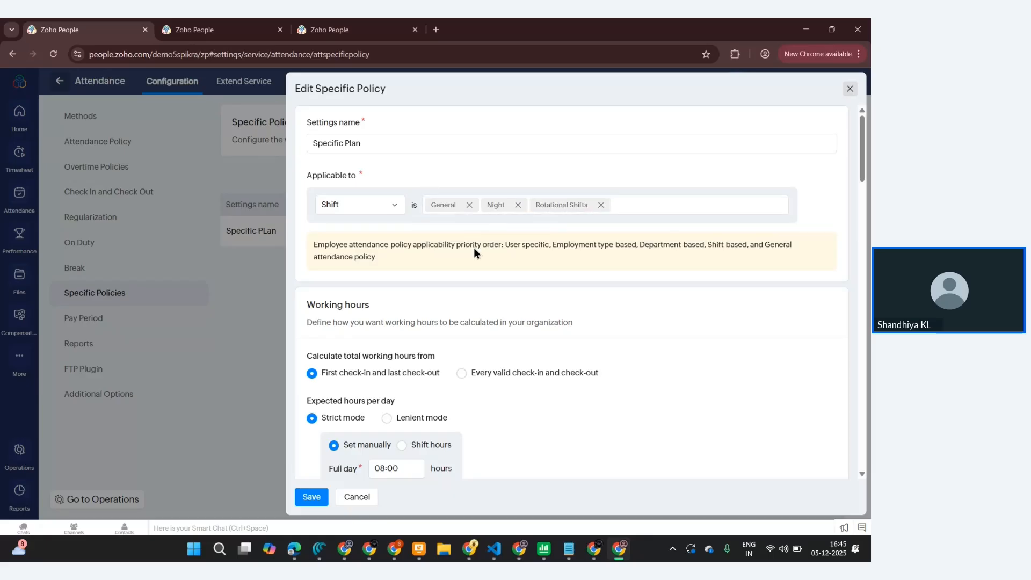
{"action": "scroll", "coordinate": [450, 313], "scroll_direction": "down", "scroll_amount": 2}
{"action": "scroll", "coordinate": [450, 314], "scroll_direction": "down", "scroll_amount": 3}
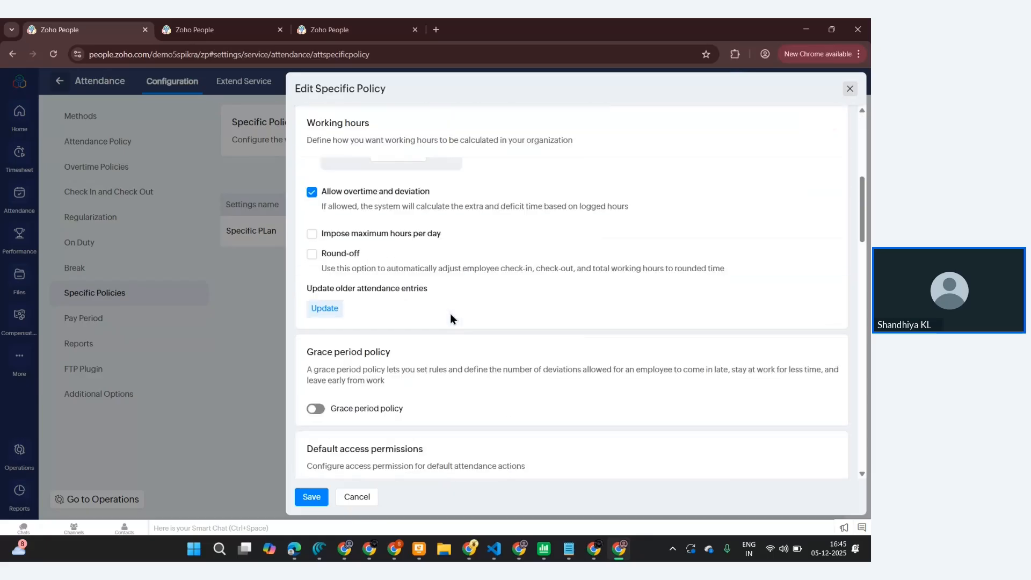
{"action": "scroll", "coordinate": [450, 313], "scroll_direction": "up", "scroll_amount": 4}
{"action": "scroll", "coordinate": [492, 289], "scroll_direction": "up", "scroll_amount": 1}
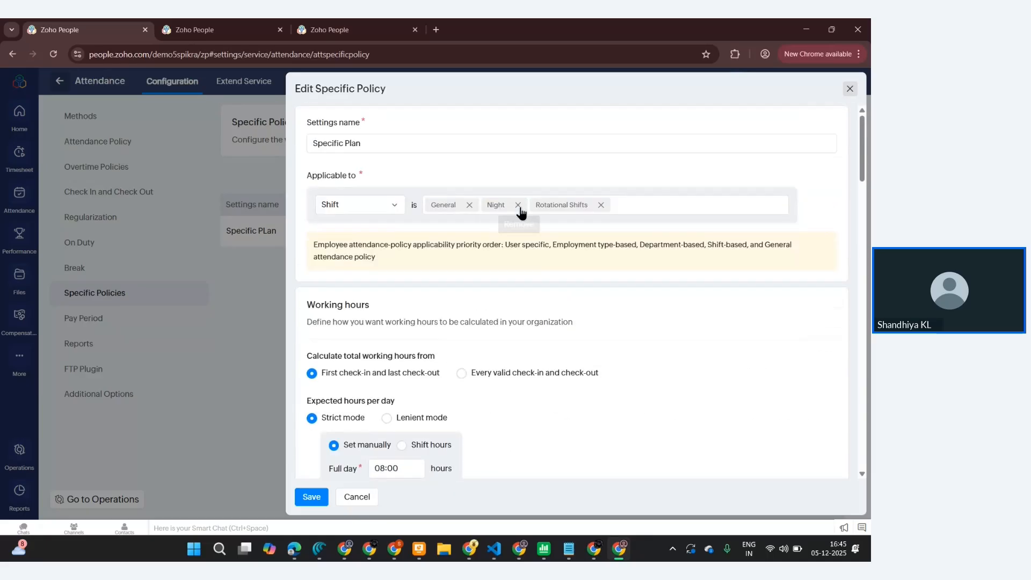
{"action": "left_click", "coordinate": [519, 205]}
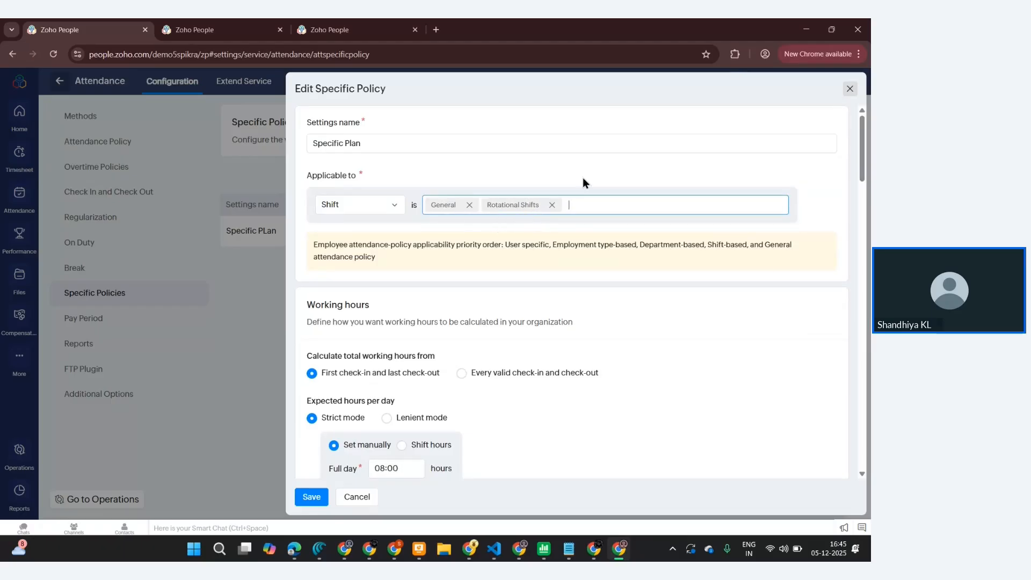
- Save the policy and apply it to older attendance entries from 01-Dec-2025 to 03-Dec-2025
{"action": "scroll", "coordinate": [540, 225], "scroll_direction": "down", "scroll_amount": 10}
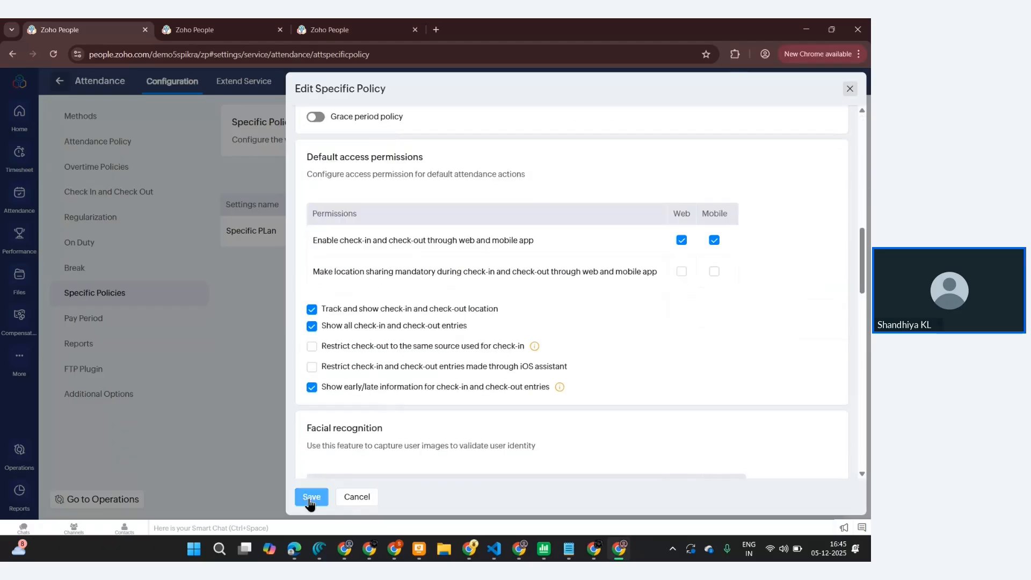
{"action": "left_click", "coordinate": [310, 497]}
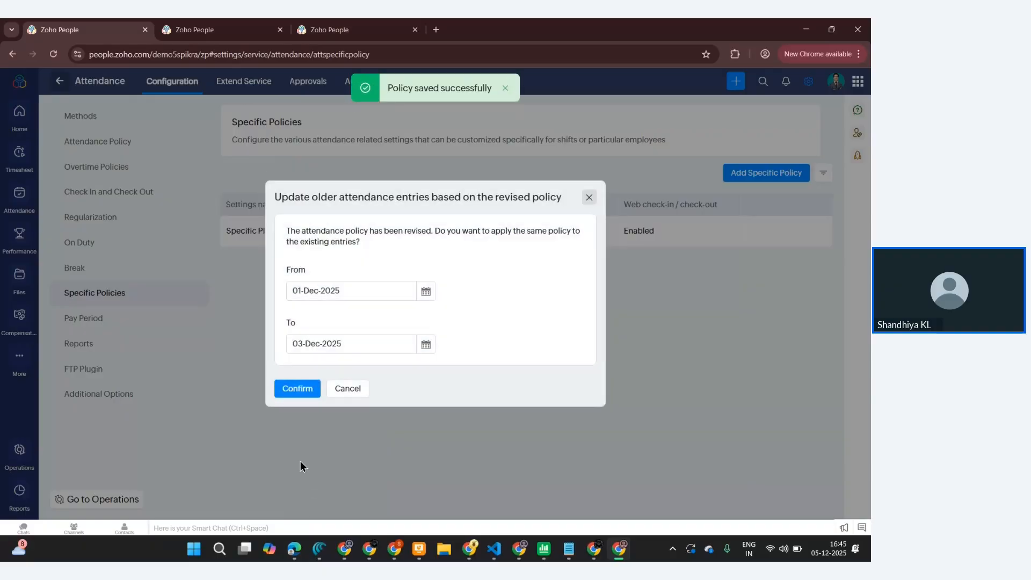
{"action": "left_click", "coordinate": [300, 398]}
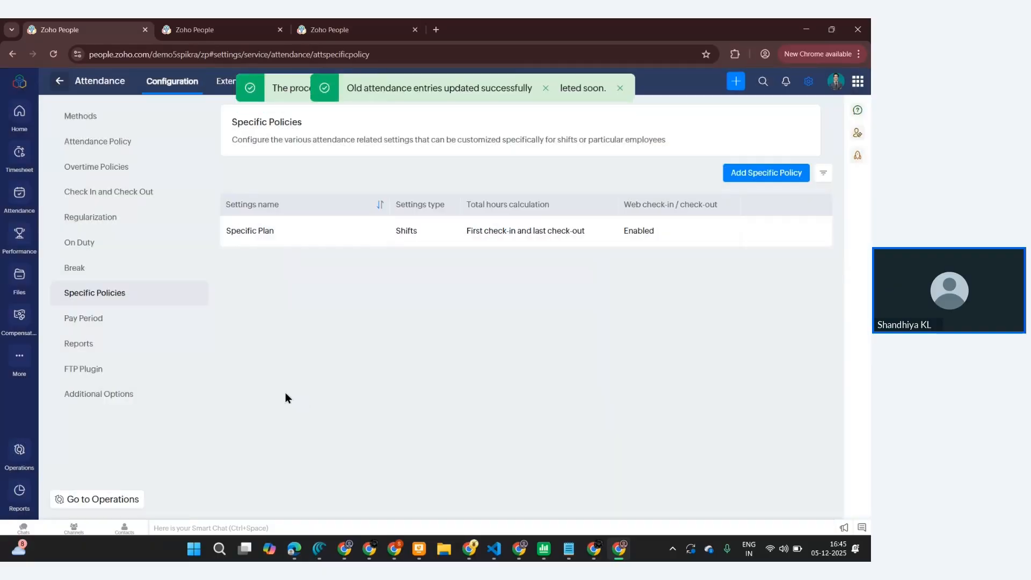
- Review the Pay Day pay period's settings and close it without saving
{"action": "left_click", "coordinate": [92, 319]}
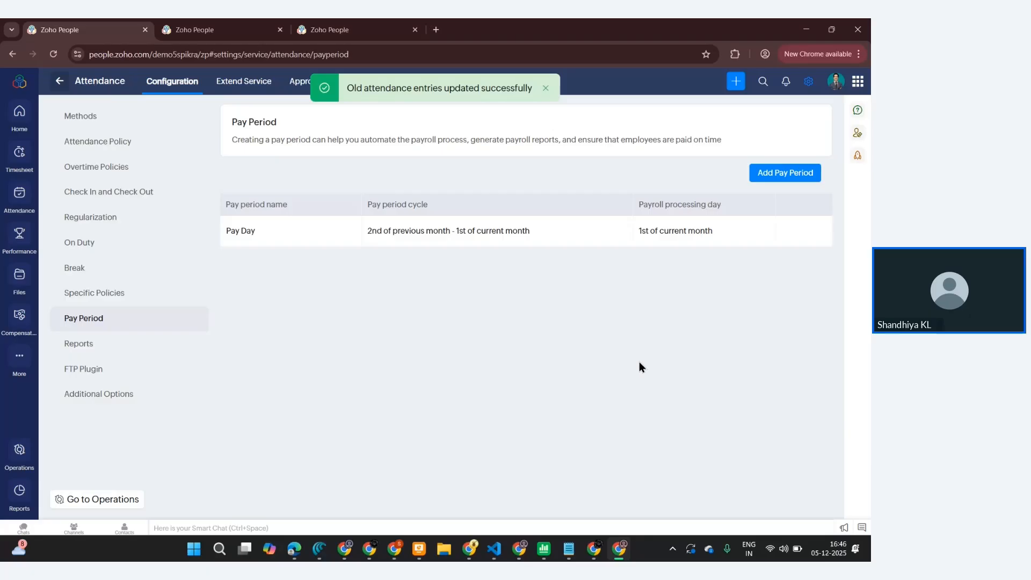
{"action": "left_click", "coordinate": [252, 232]}
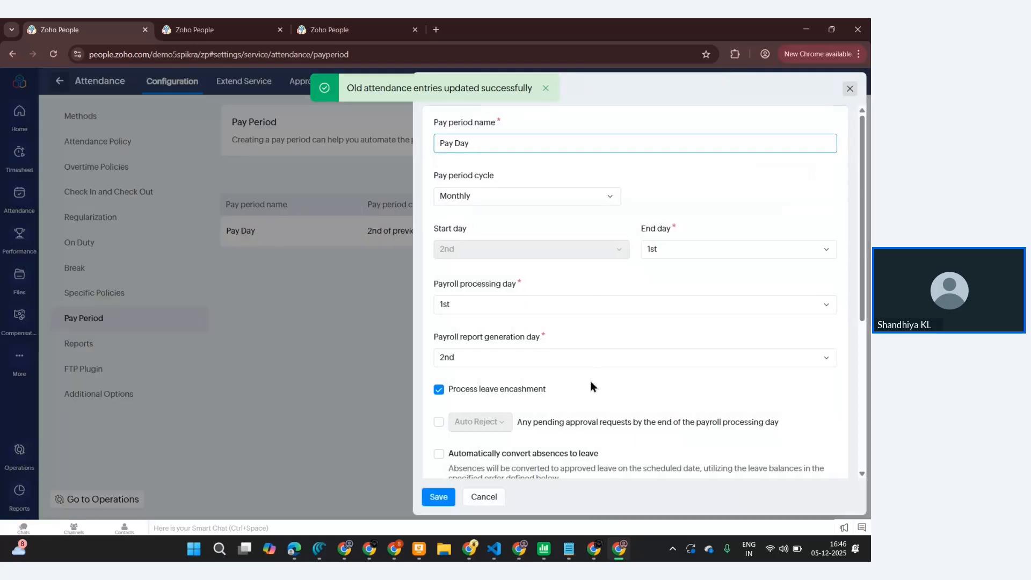
{"action": "scroll", "coordinate": [591, 381], "scroll_direction": "down", "scroll_amount": 1}
{"action": "left_click", "coordinate": [438, 372]}
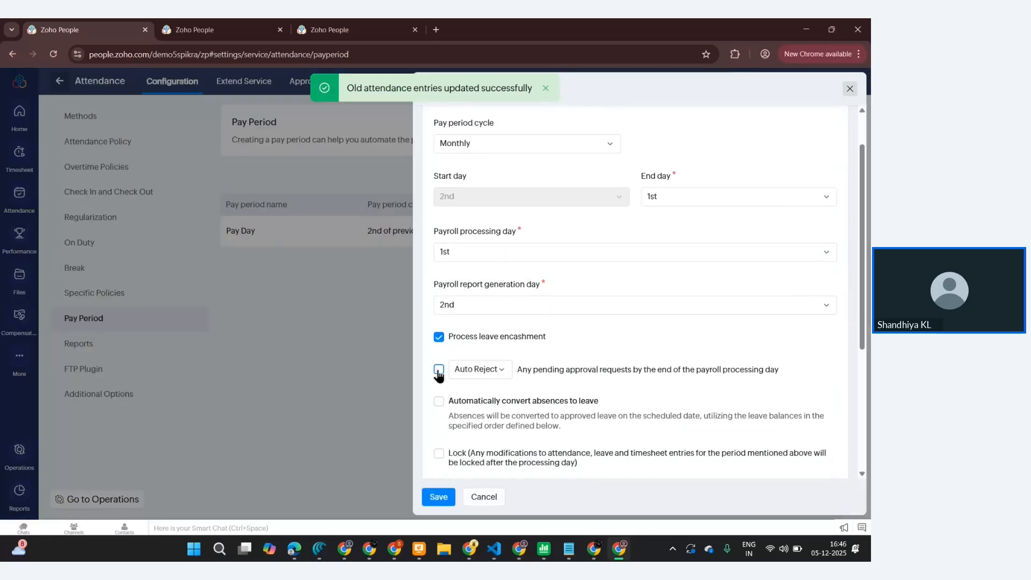
{"action": "left_click", "coordinate": [438, 372]}
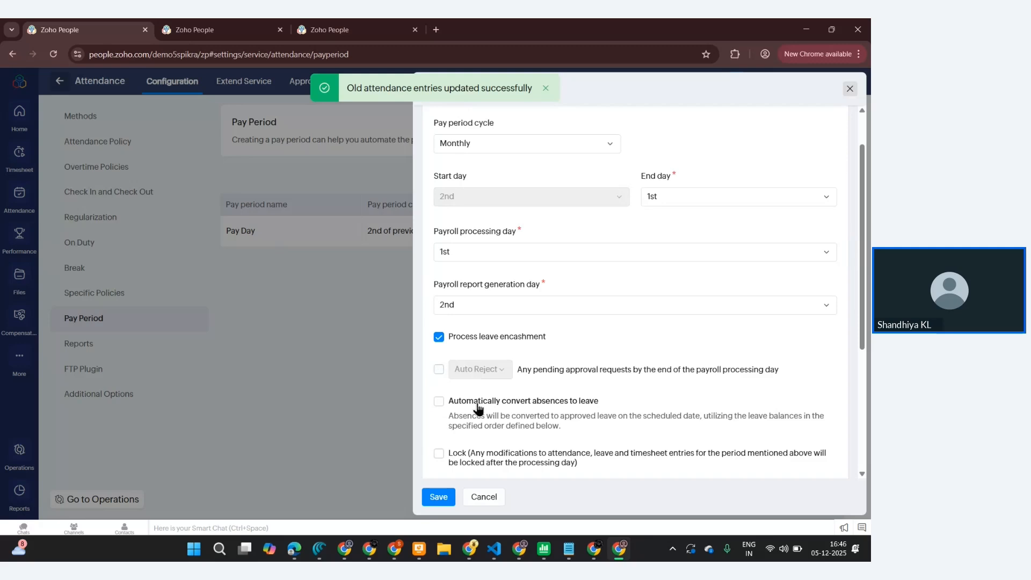
{"action": "scroll", "coordinate": [481, 408], "scroll_direction": "down", "scroll_amount": 3}
{"action": "scroll", "coordinate": [481, 407], "scroll_direction": "down", "scroll_amount": 1}
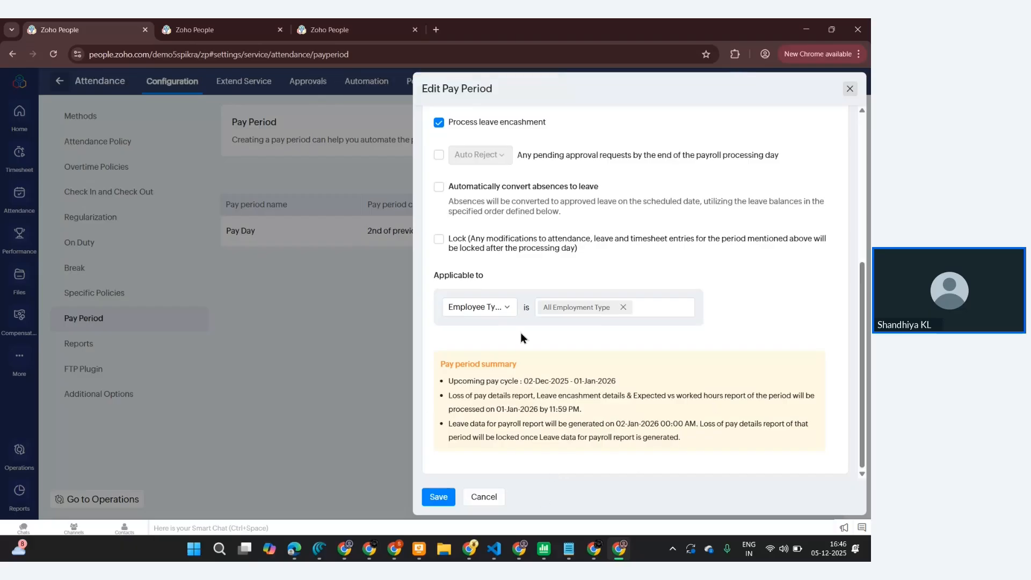
{"action": "left_click", "coordinate": [483, 497]}
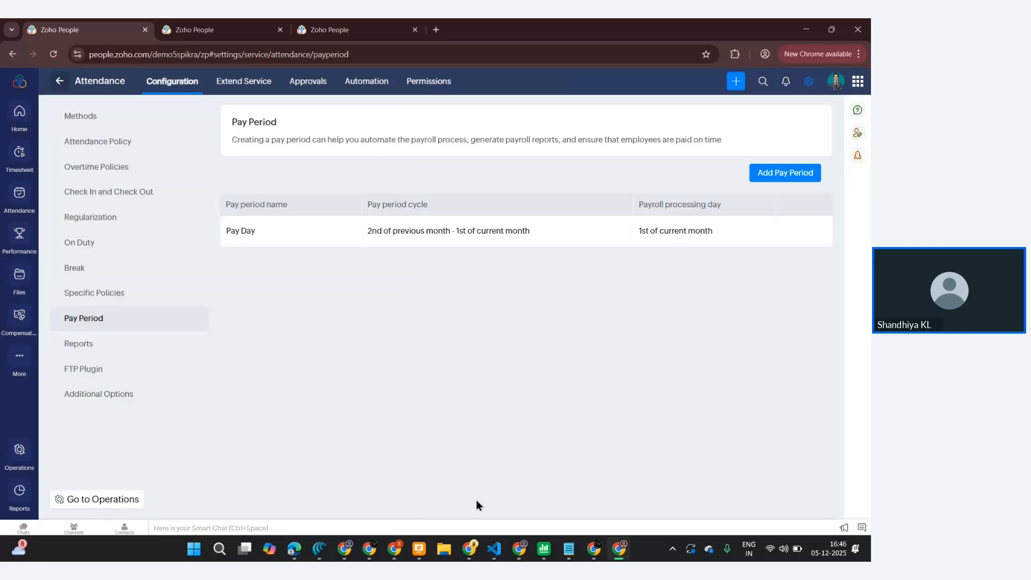
- Allow reporting managers to access their reportees' attendance reports and save the report settings
{"action": "left_click", "coordinate": [86, 344]}
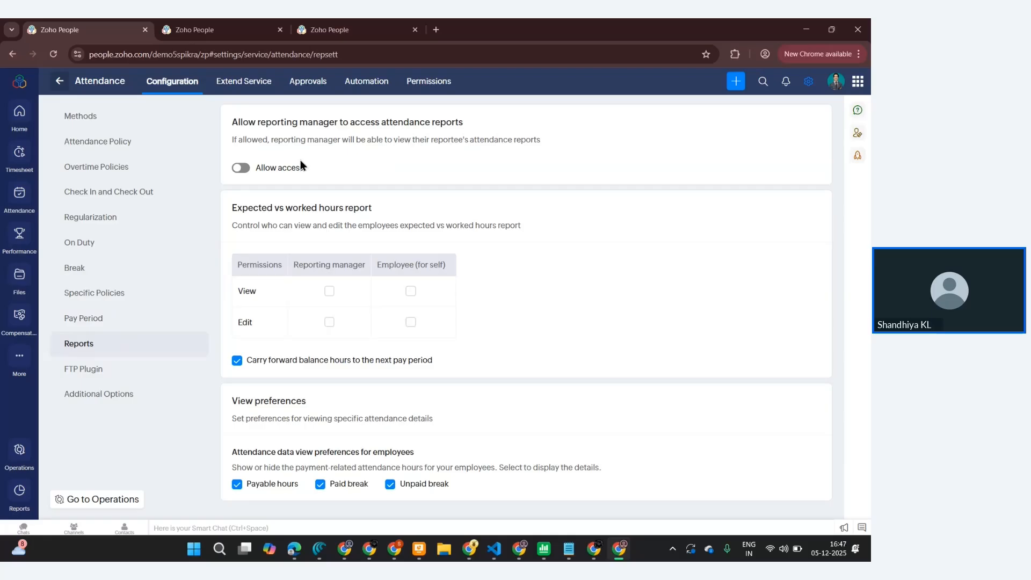
{"action": "left_click", "coordinate": [244, 171]}
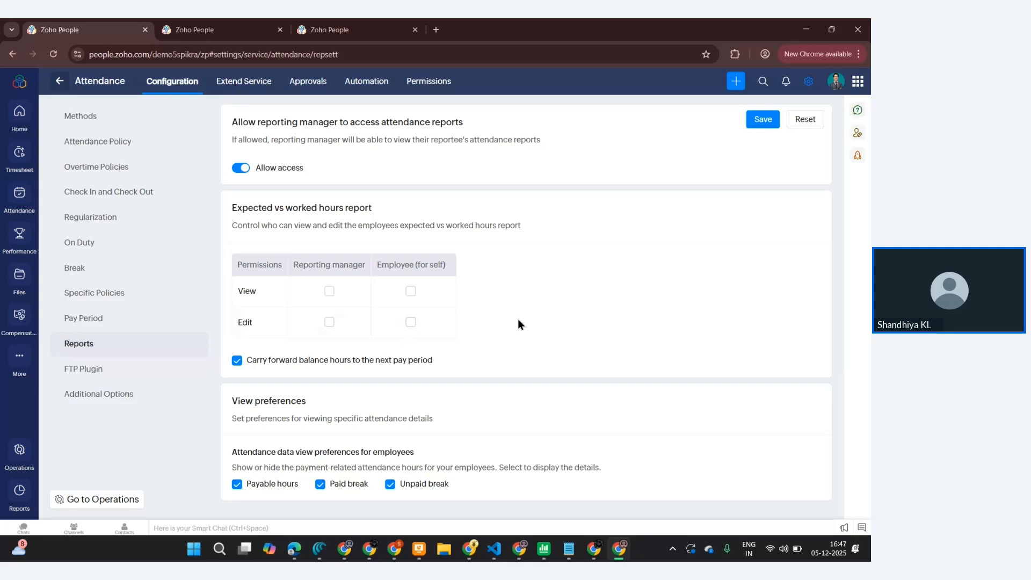
{"action": "left_click", "coordinate": [753, 120]}
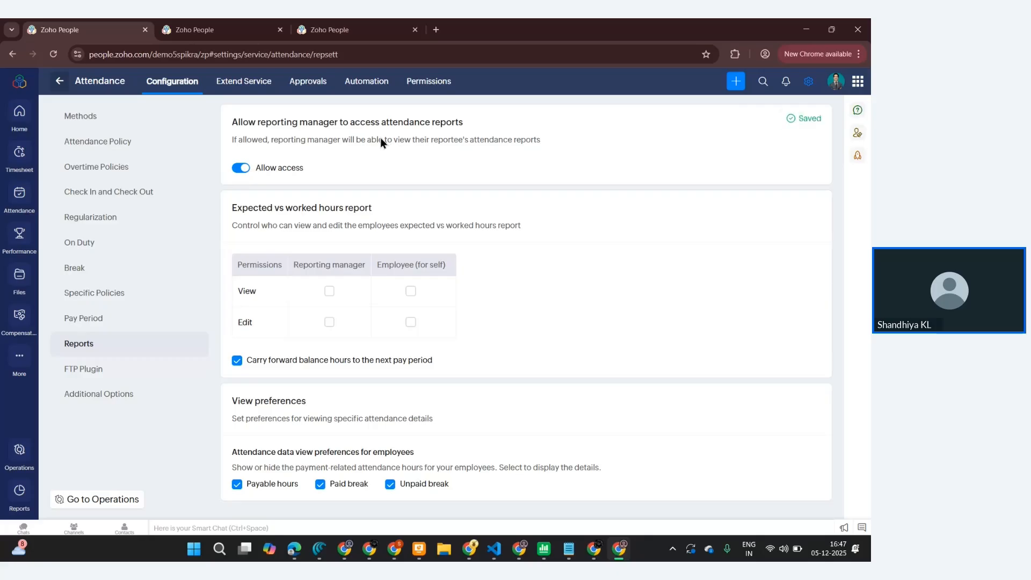
- Examine the Missed Check In Check out approval's details and messages, closing it without changes
{"action": "left_click", "coordinate": [243, 80]}
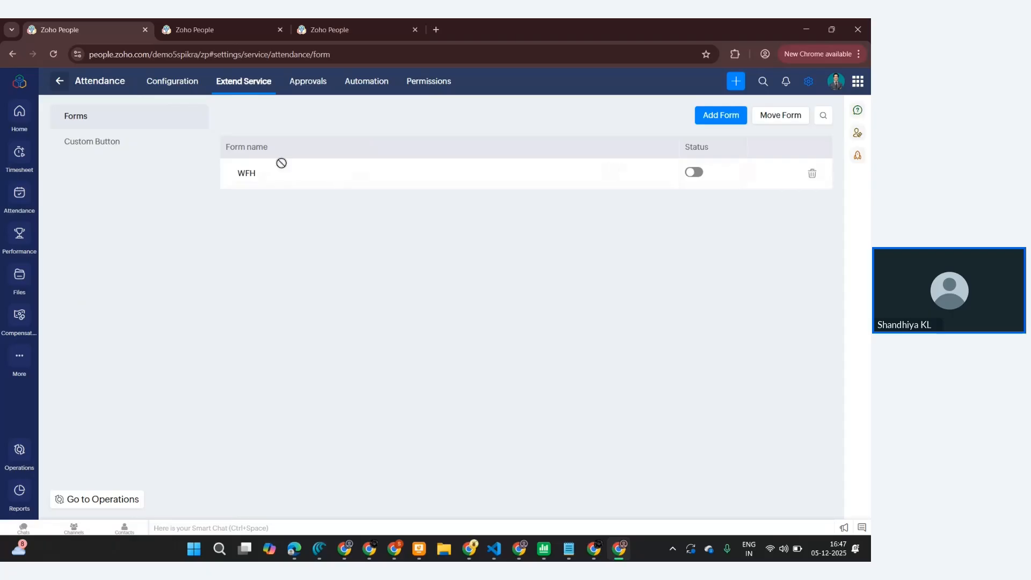
{"action": "left_click", "coordinate": [301, 81]}
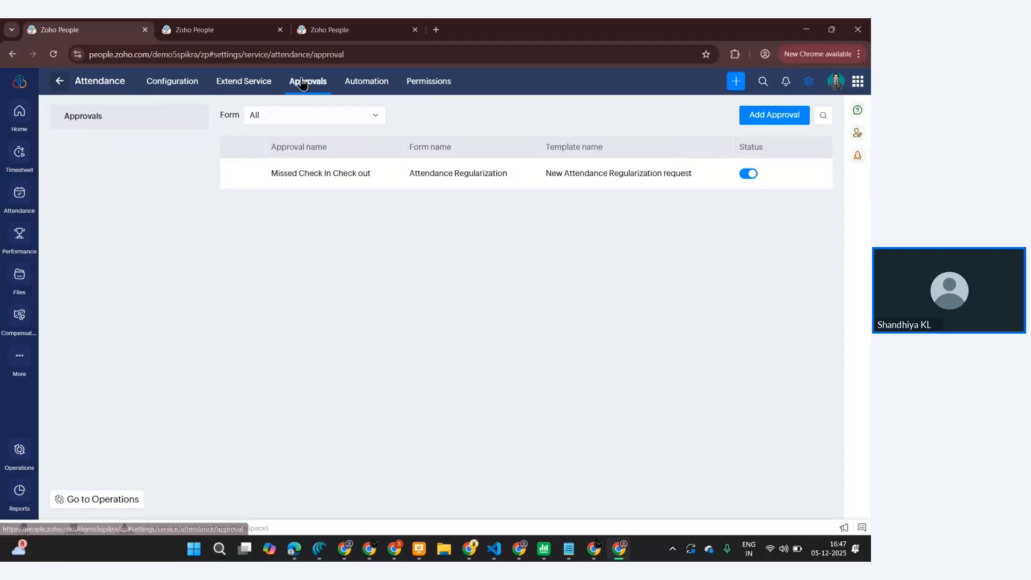
{"action": "left_click", "coordinate": [326, 172]}
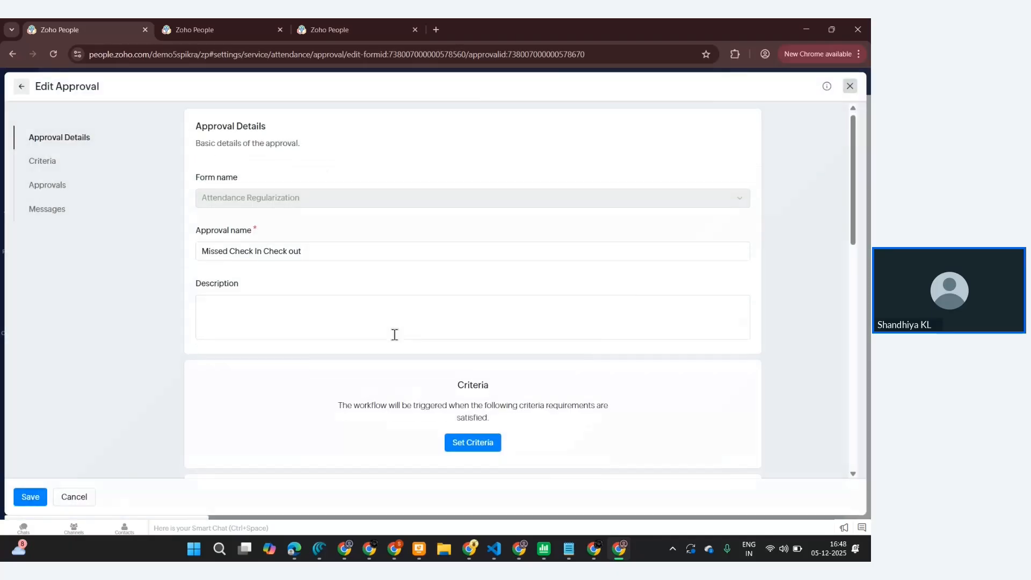
{"action": "scroll", "coordinate": [394, 335], "scroll_direction": "down", "scroll_amount": 10}
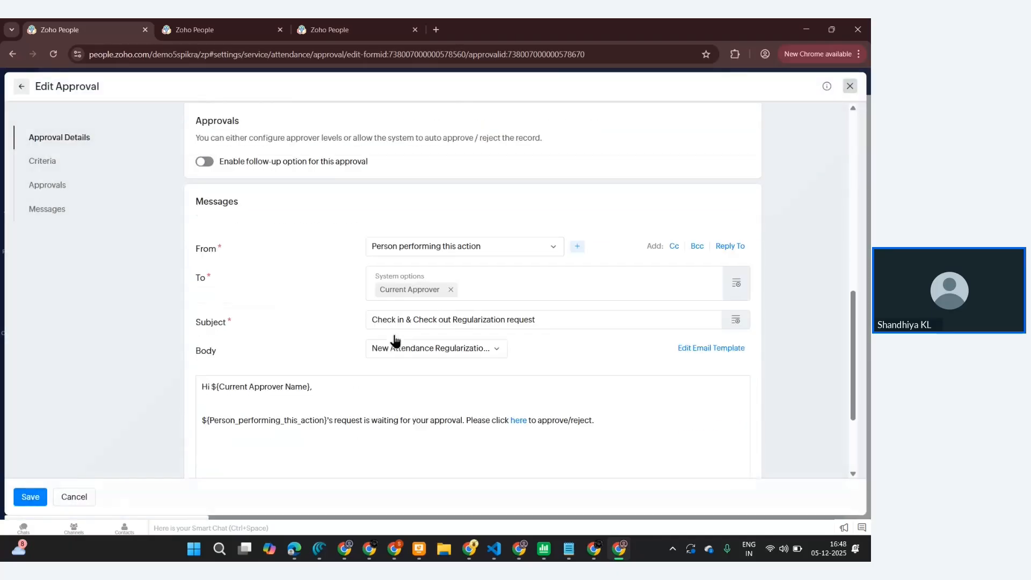
{"action": "scroll", "coordinate": [395, 338], "scroll_direction": "down", "scroll_amount": 3}
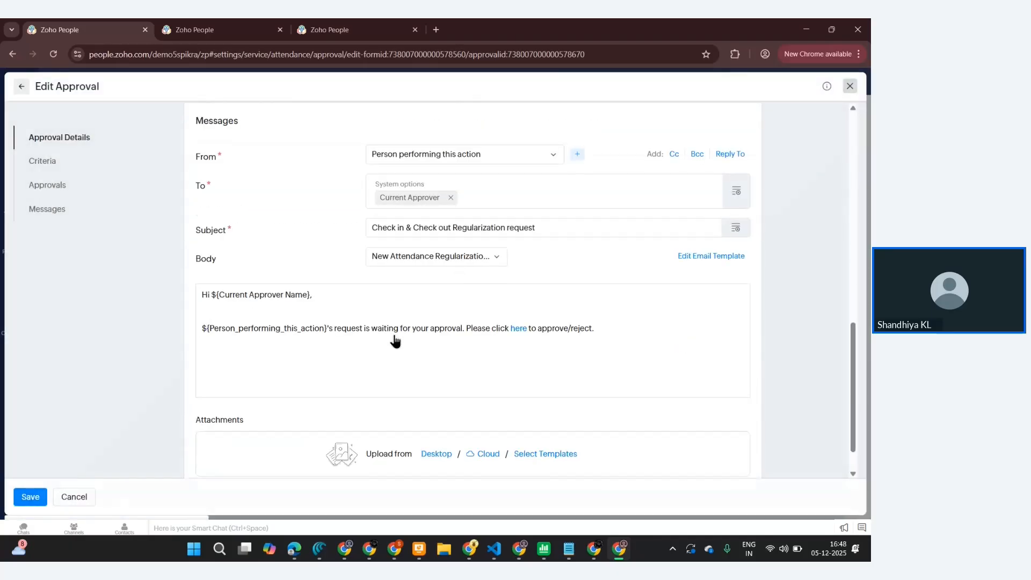
{"action": "left_click", "coordinate": [72, 498]}
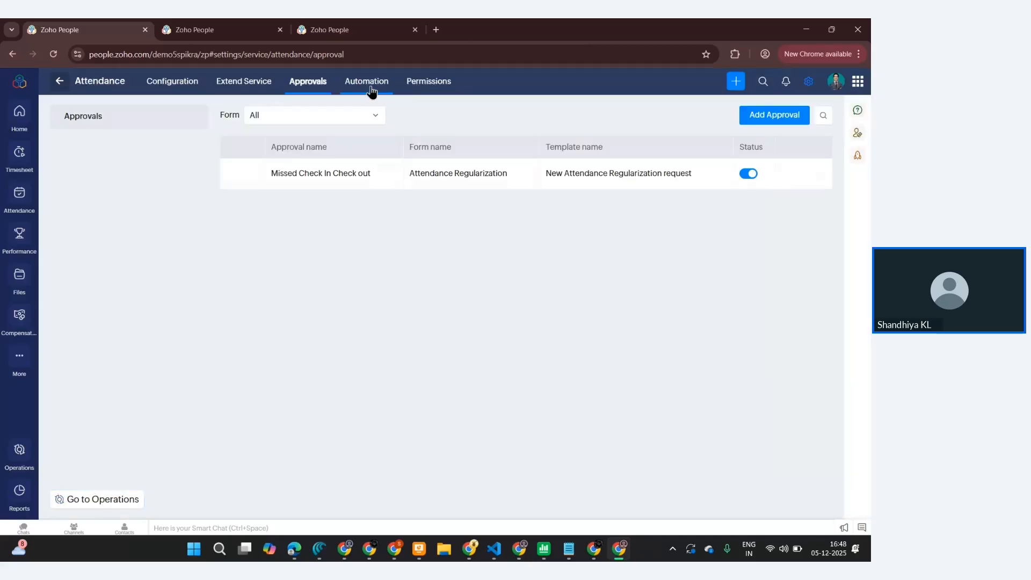
- Start adding a new attendance administrator under attendance permissions
{"action": "left_click", "coordinate": [433, 79]}
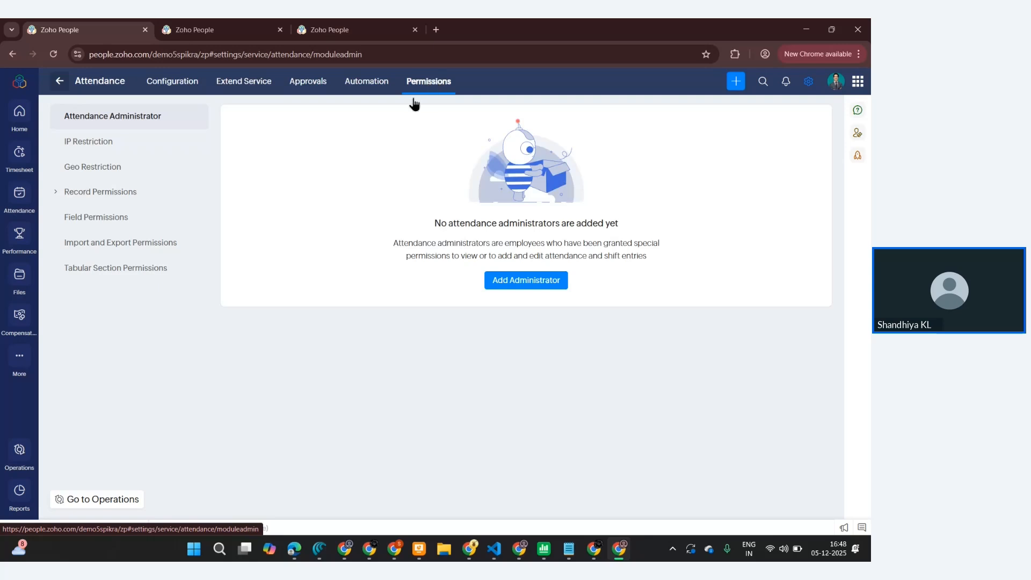
{"action": "left_click", "coordinate": [525, 281]}
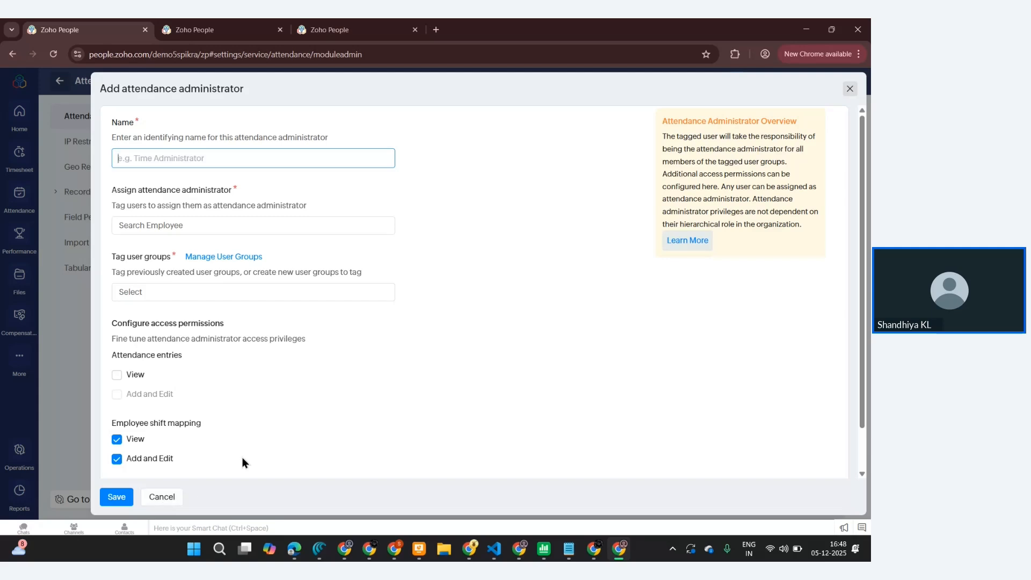
- Cancel adding the attendance administrator and open the Shifts service settings
{"action": "left_click", "coordinate": [849, 90]}
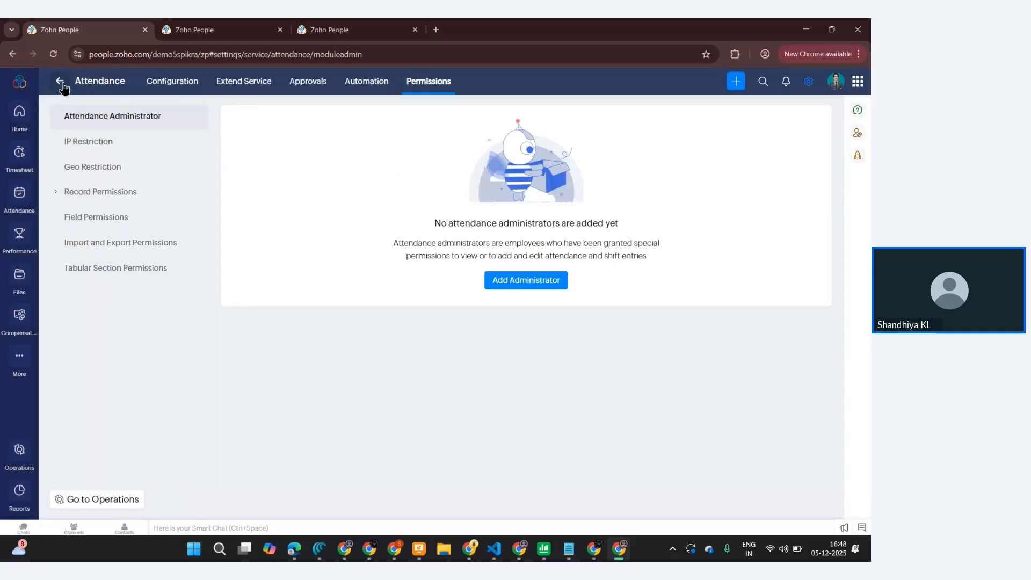
{"action": "left_click", "coordinate": [61, 82]}
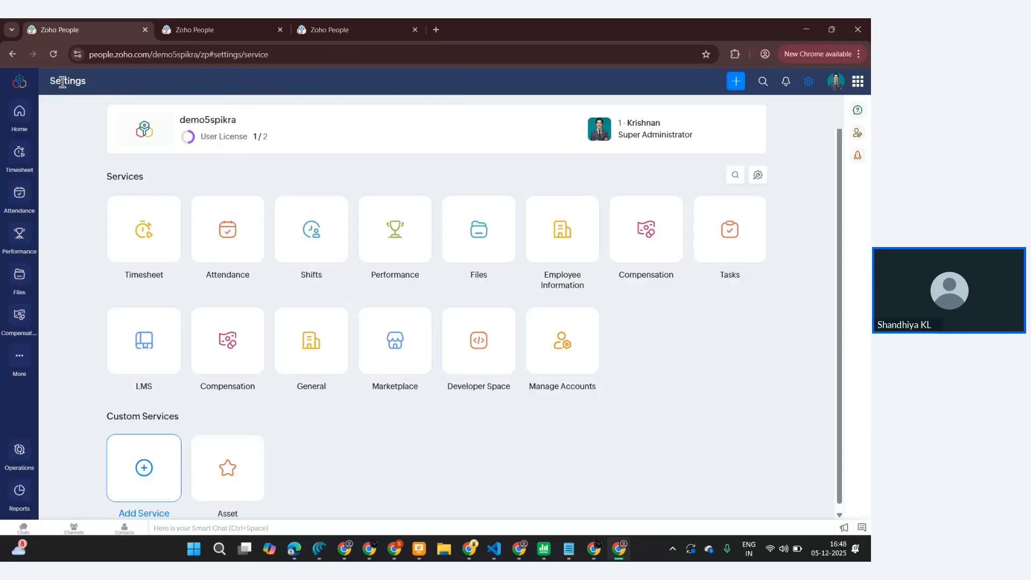
{"action": "left_click", "coordinate": [311, 239]}
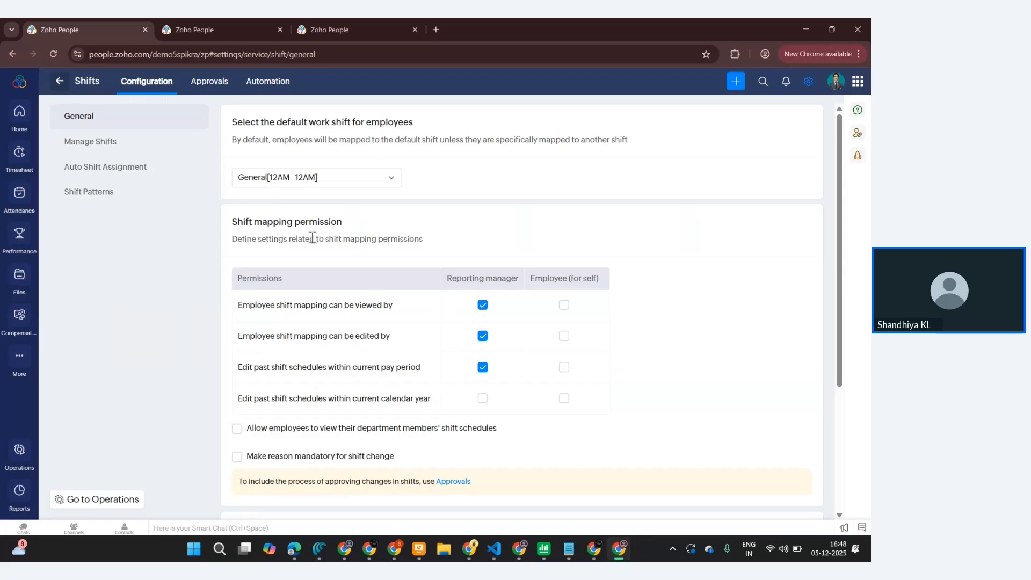
- Review the default work shift options and the list of managed shifts without changing them
{"action": "left_click", "coordinate": [385, 186]}
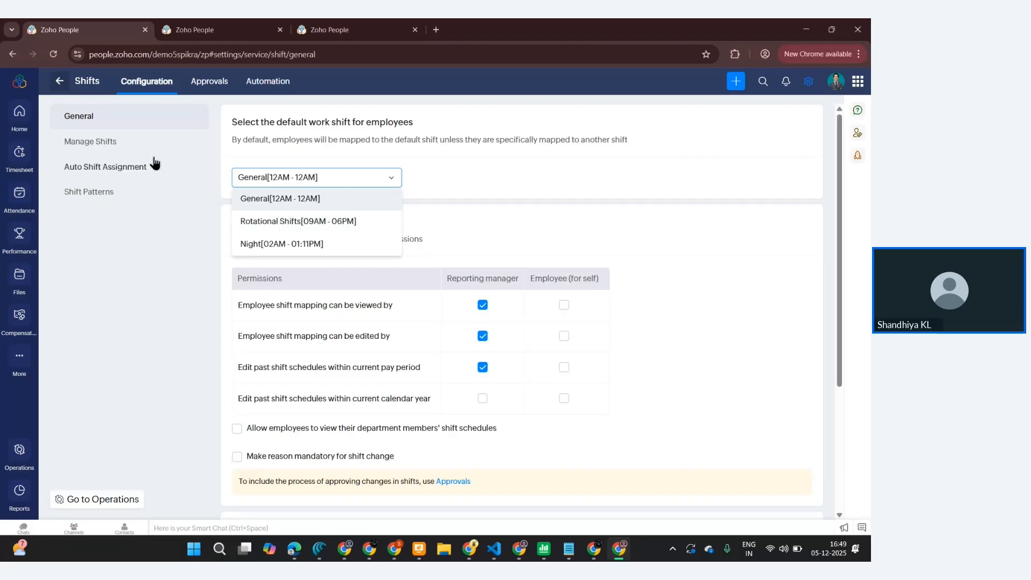
{"action": "left_click", "coordinate": [97, 146]}
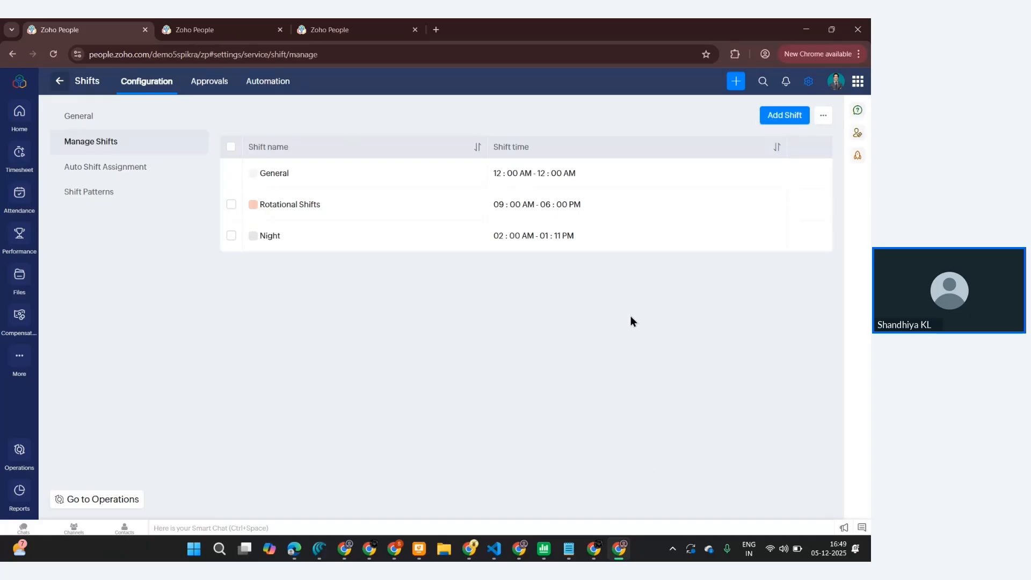
- Turn on email and feed notifications for employees under Auto Shift Assignment
{"action": "left_click", "coordinate": [141, 168]}
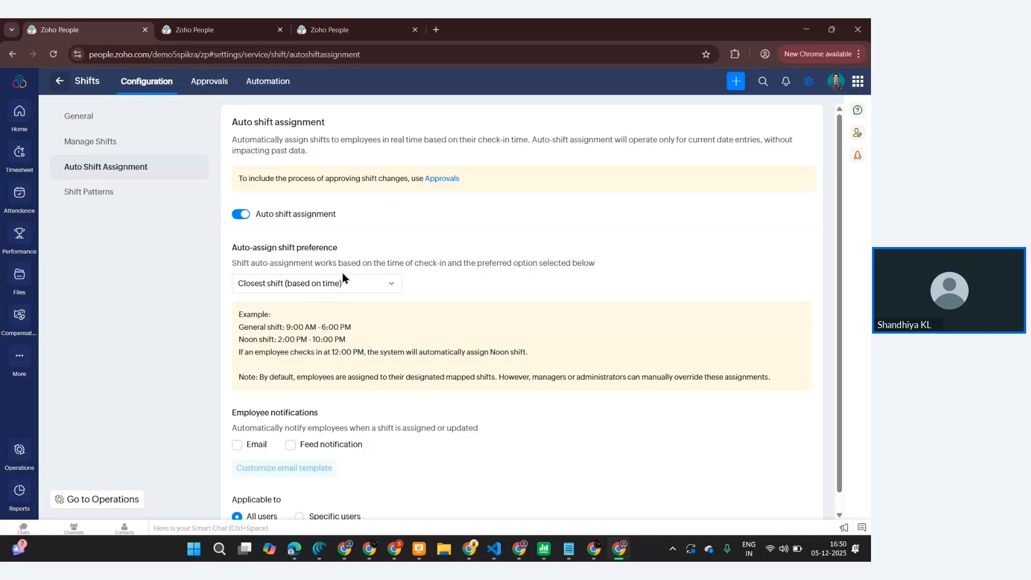
{"action": "scroll", "coordinate": [362, 328], "scroll_direction": "down", "scroll_amount": 1}
{"action": "scroll", "coordinate": [350, 408], "scroll_direction": "down", "scroll_amount": 1}
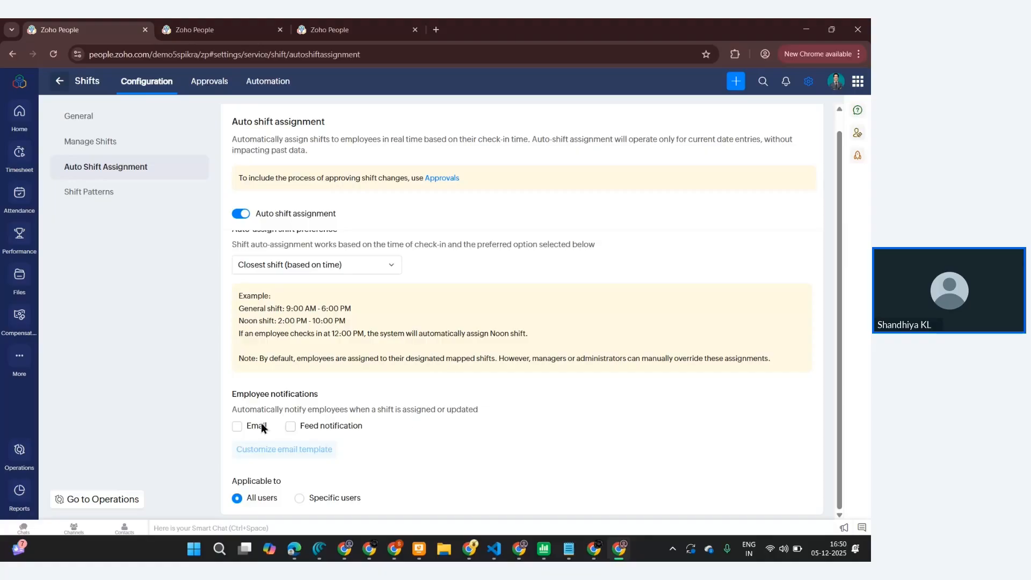
{"action": "left_click", "coordinate": [244, 428]}
{"action": "left_click", "coordinate": [245, 429]}
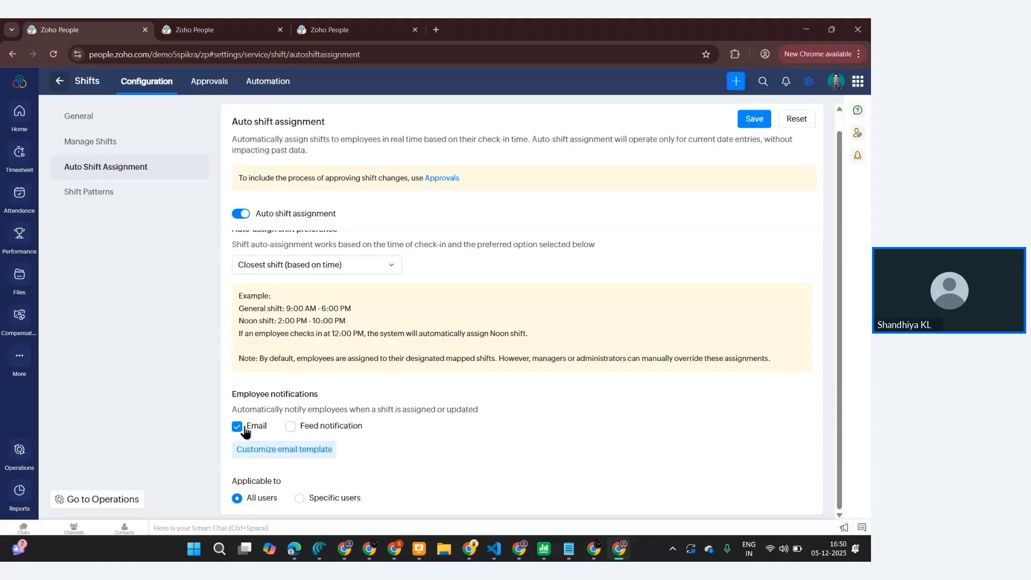
{"action": "left_click", "coordinate": [296, 429]}
- Open a new shift pattern and examine its pattern type, recurrence and weekly day slots, cancelling without saving
{"action": "left_click", "coordinate": [88, 194]}
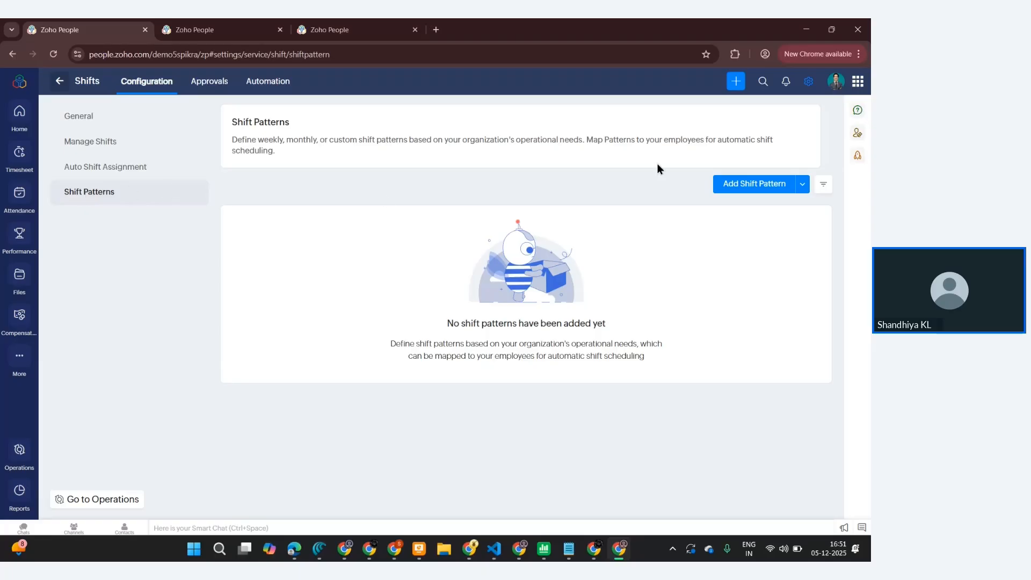
{"action": "left_click", "coordinate": [751, 185]}
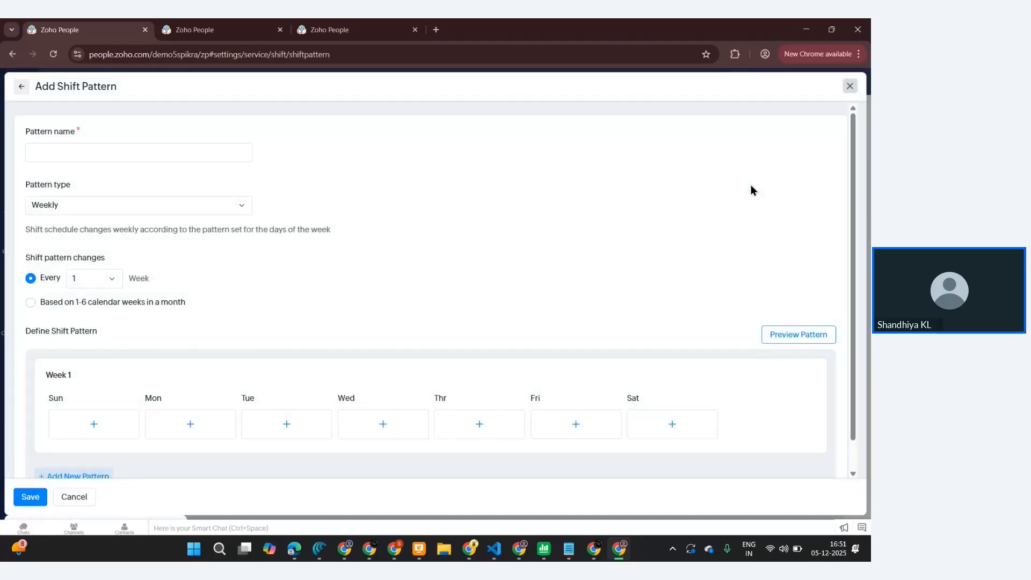
{"action": "left_click", "coordinate": [178, 153]}
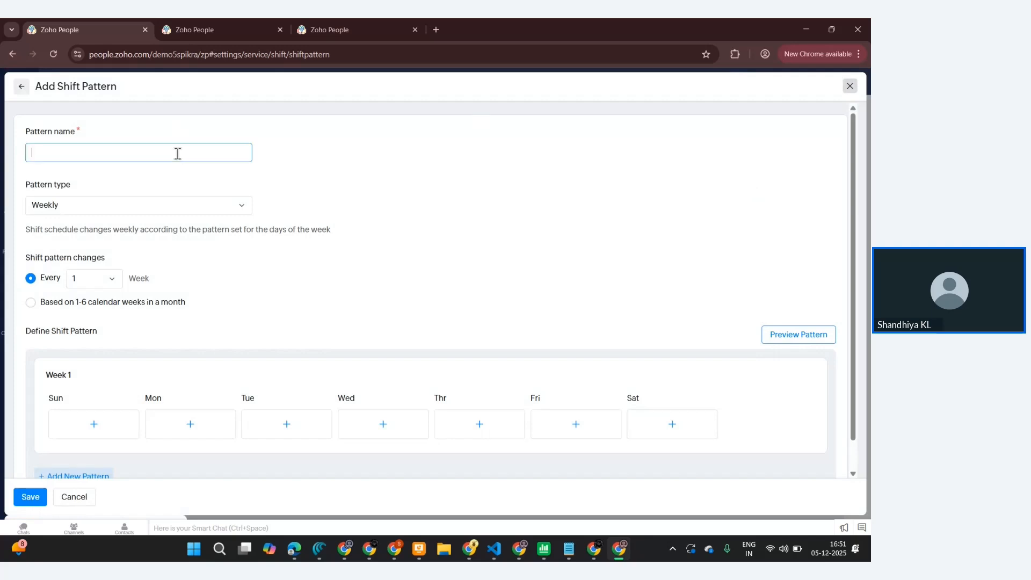
{"action": "left_click", "coordinate": [170, 207]}
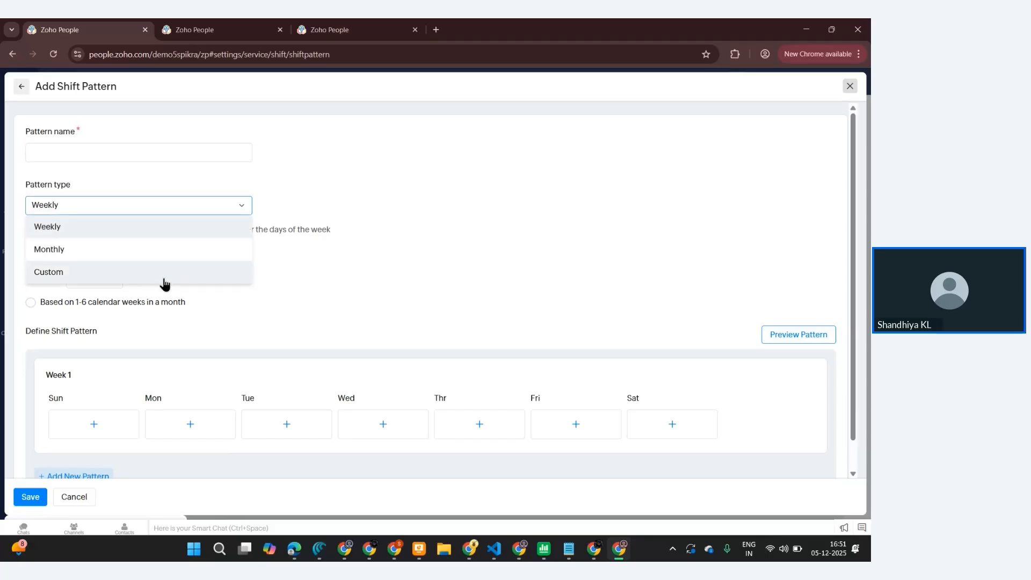
{"action": "left_click", "coordinate": [397, 198]}
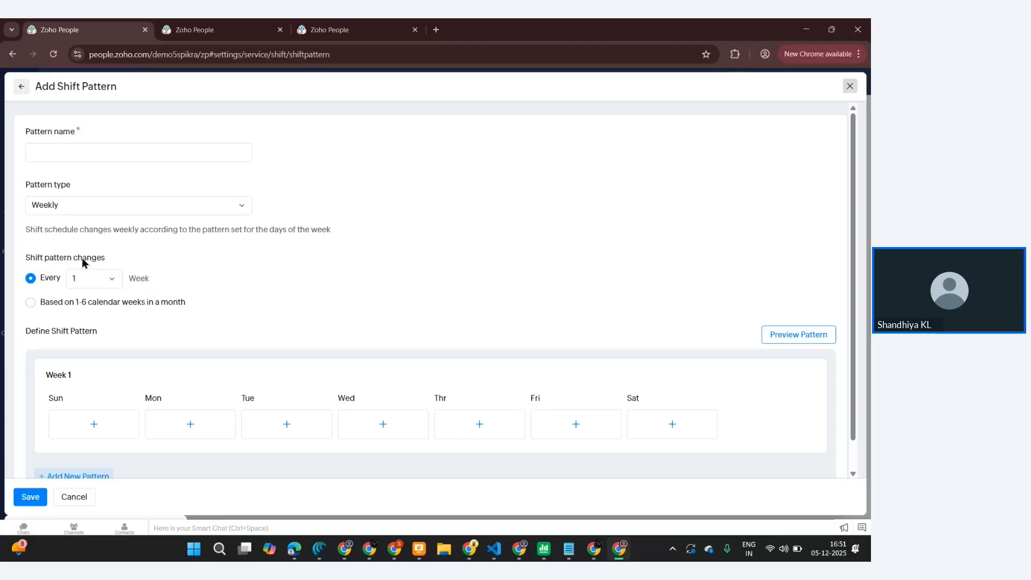
{"action": "left_click", "coordinate": [109, 280]}
{"action": "left_click", "coordinate": [244, 275]}
{"action": "scroll", "coordinate": [141, 355], "scroll_direction": "down", "scroll_amount": 1}
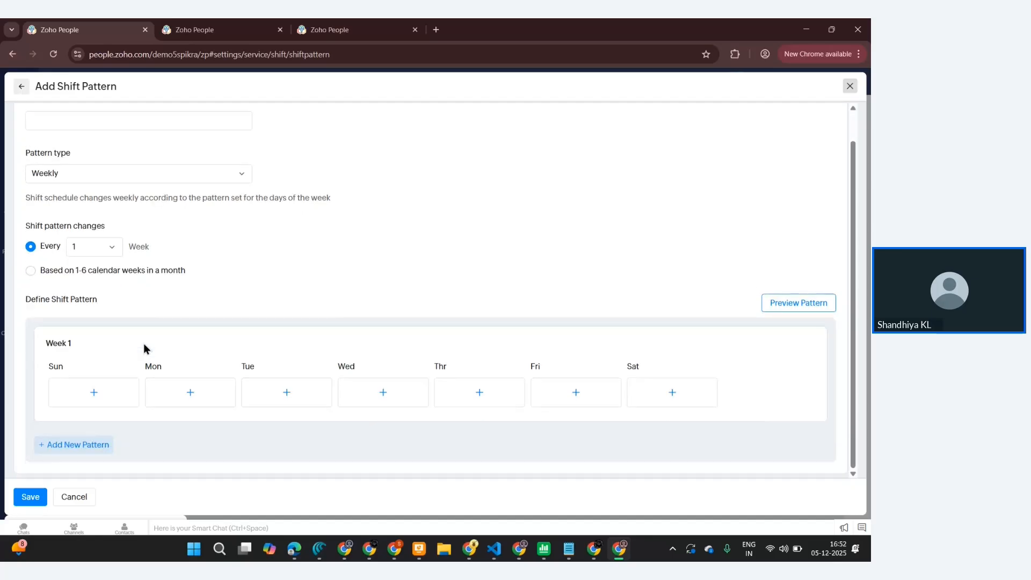
{"action": "left_click", "coordinate": [94, 393]}
{"action": "left_click", "coordinate": [261, 293]}
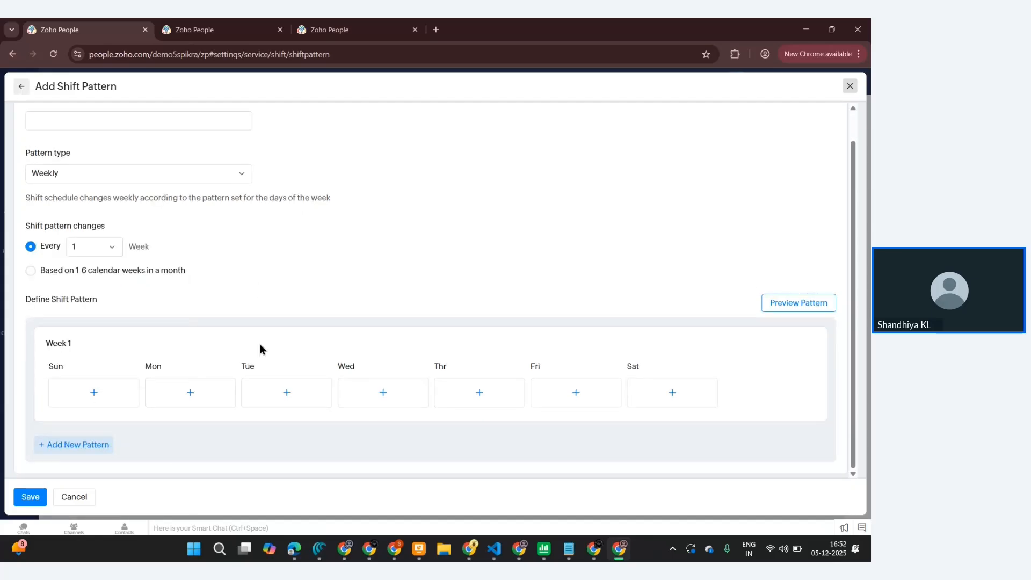
{"action": "left_click", "coordinate": [76, 497]}
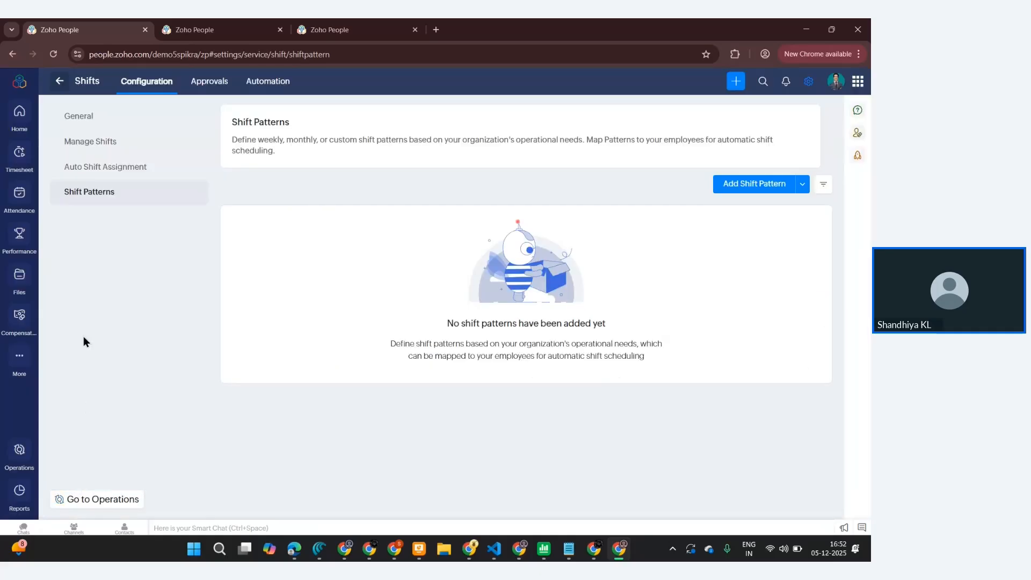